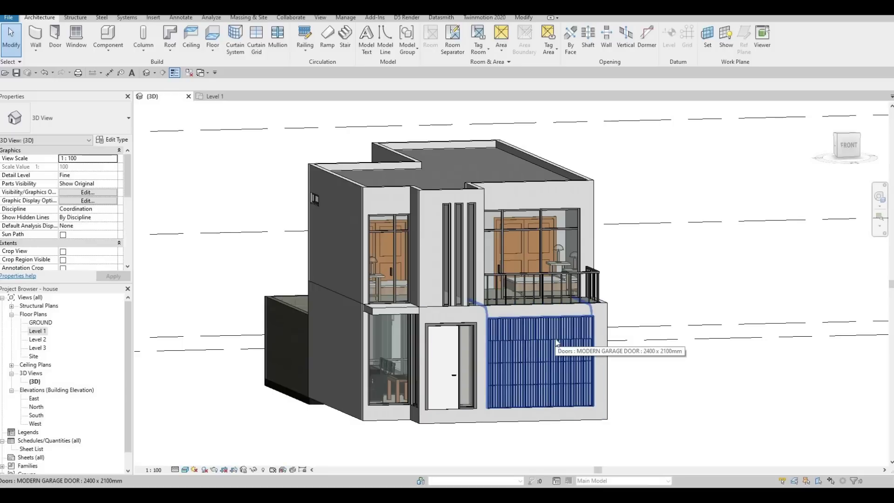
Examine the garage door, the main door and the front balconies of the house model in the 3D view.
click(556, 339)
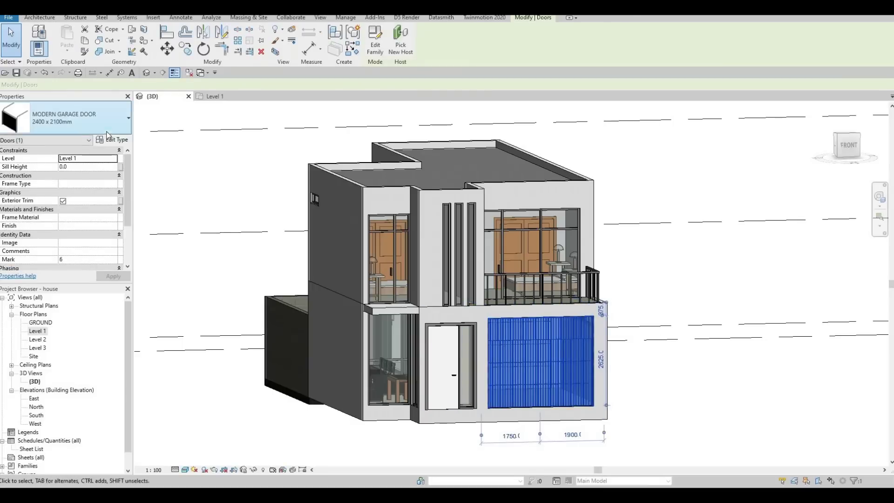
key(Escape)
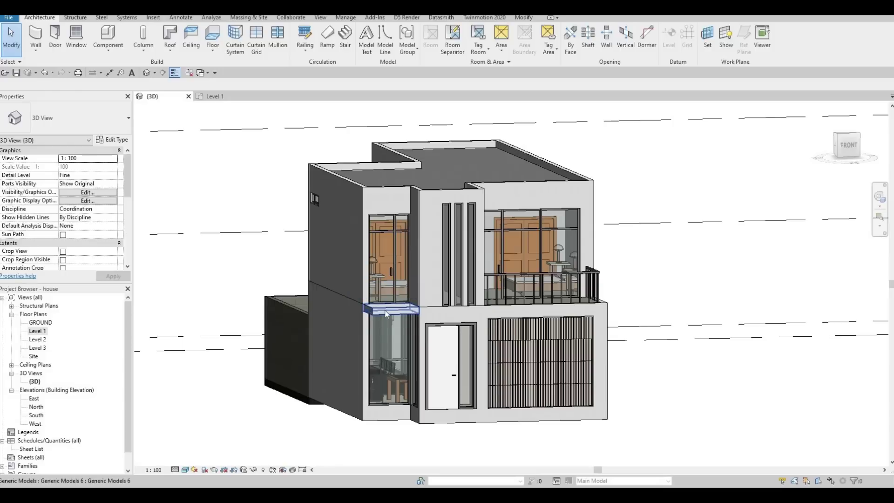
click(448, 348)
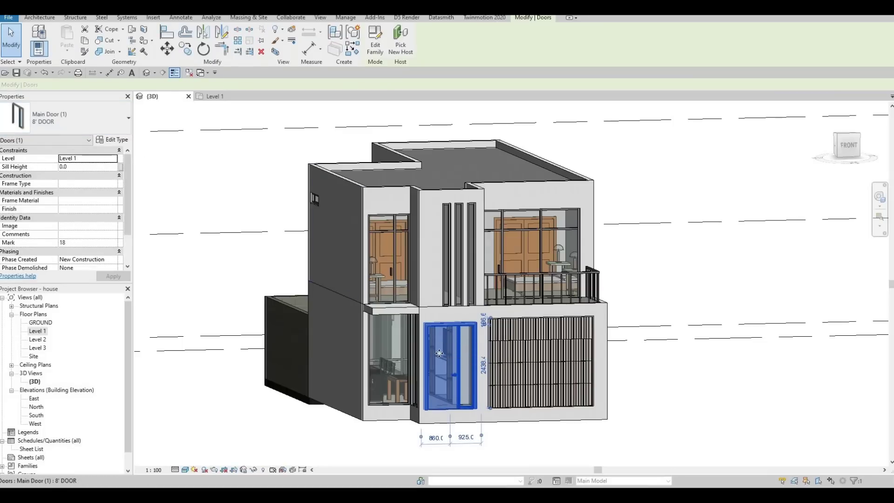
key(Escape)
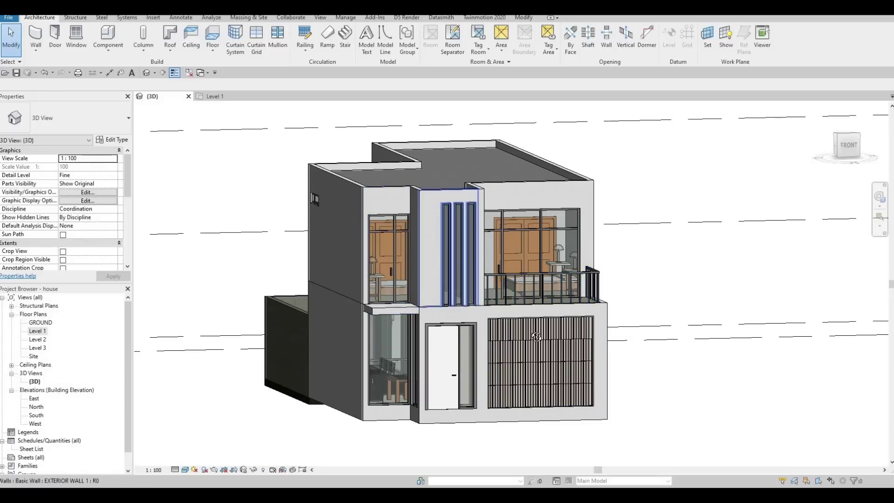
shift+middle_drag(448, 299, 335, 380)
shift+middle_drag(320, 301, 653, 306)
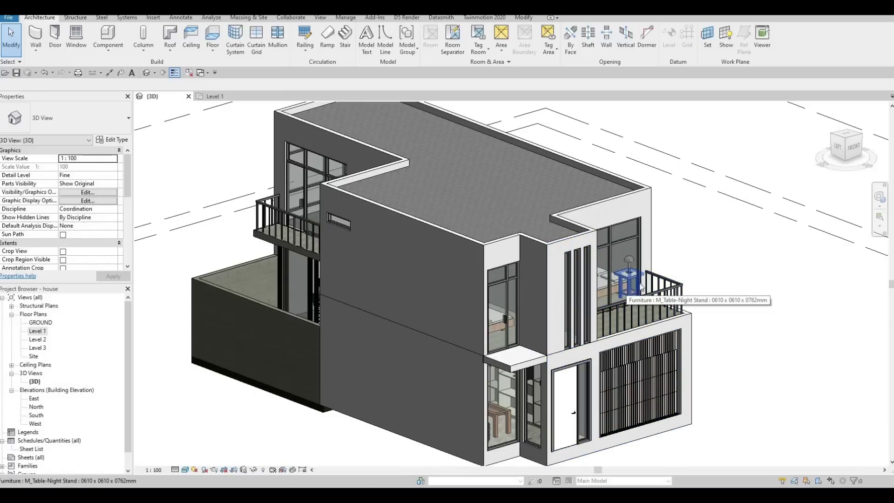
scroll(644, 298, up, 5)
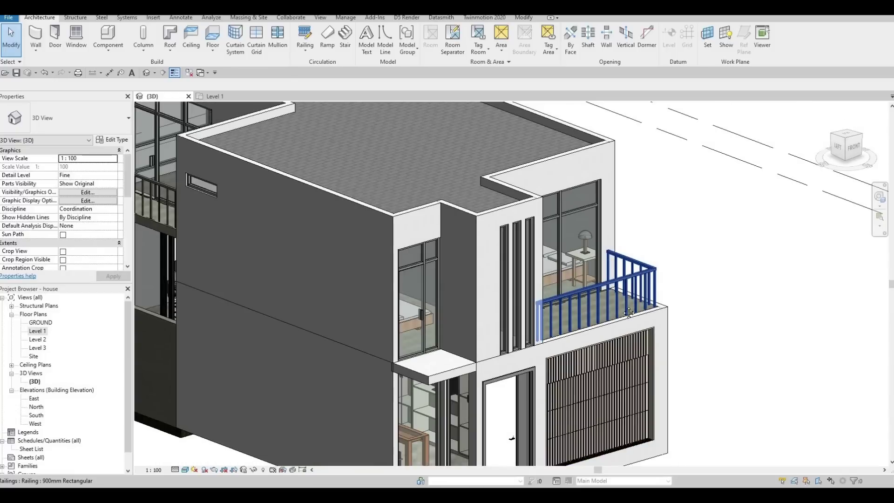
scroll(660, 273, down, 2)
middle_drag(611, 326, 646, 294)
key(Escape)
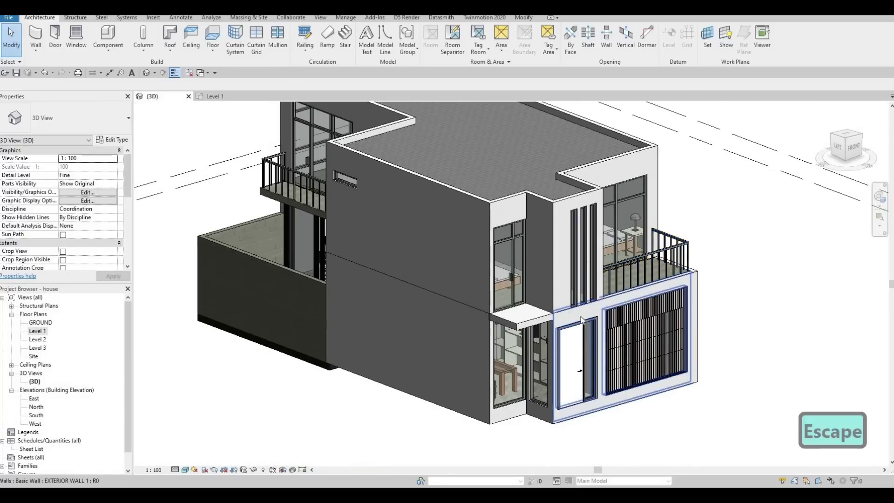
Open the Level 2 floor plan and delete the railings of the Masters balcony and Balcony 1.
double_click(37, 340)
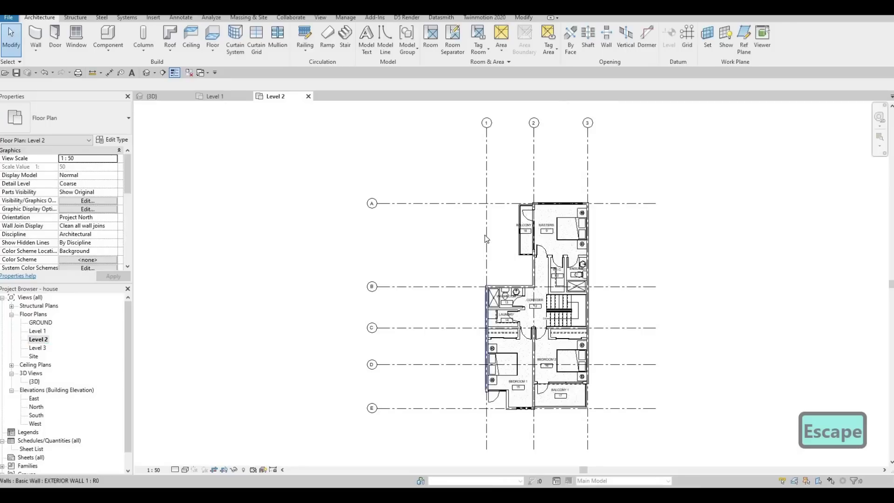
middle_drag(521, 241, 468, 234)
key(Escape)
click(469, 234)
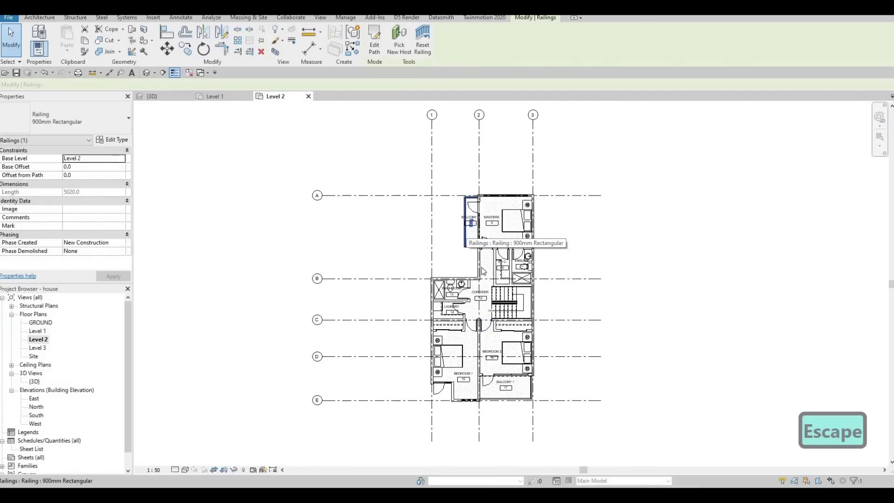
key(Delete)
click(520, 399)
key(Delete)
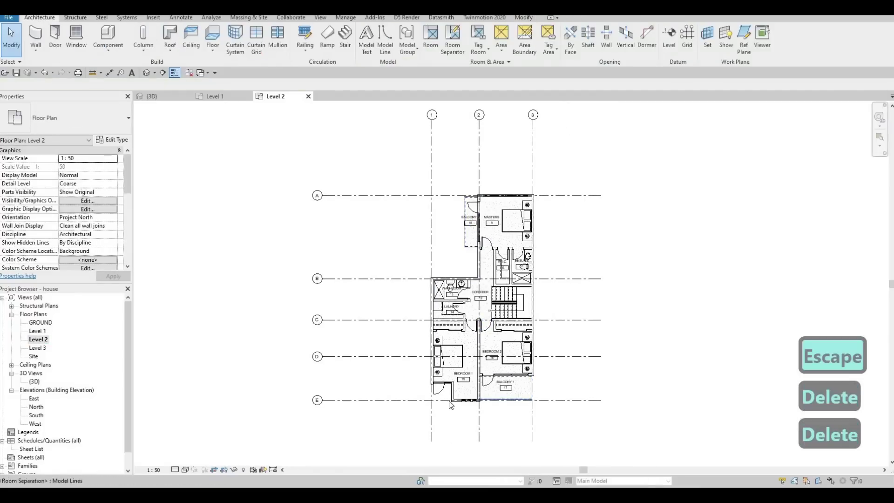
Draw a Curtain Wall about 1250 mm long on grid E, from Bedroom 1's projecting wall towards grid 1.
scroll(465, 400, up, 2)
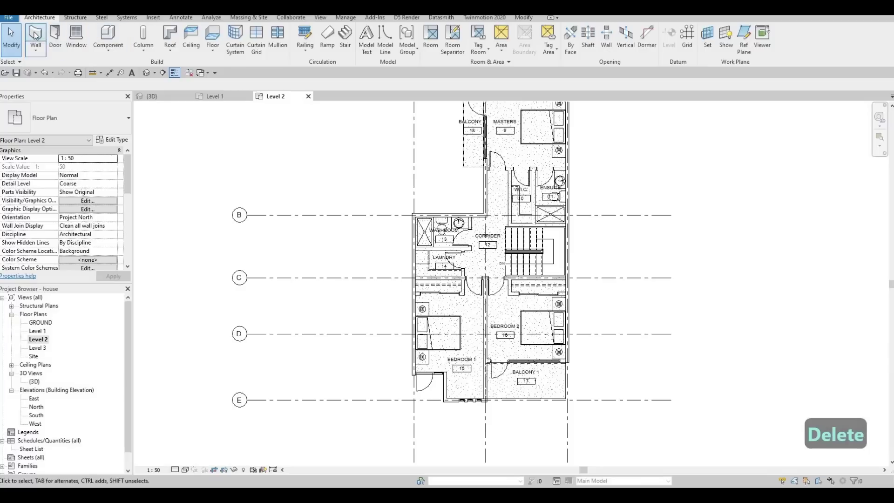
click(69, 107)
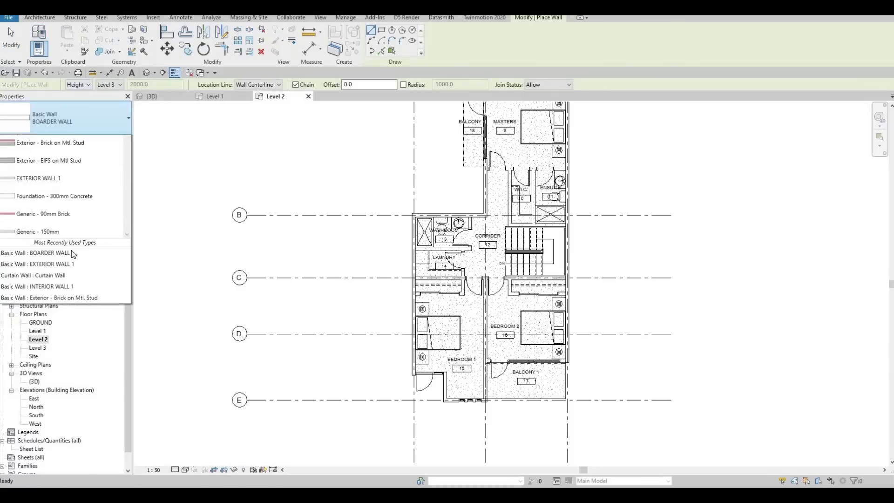
scroll(68, 264, down, 6)
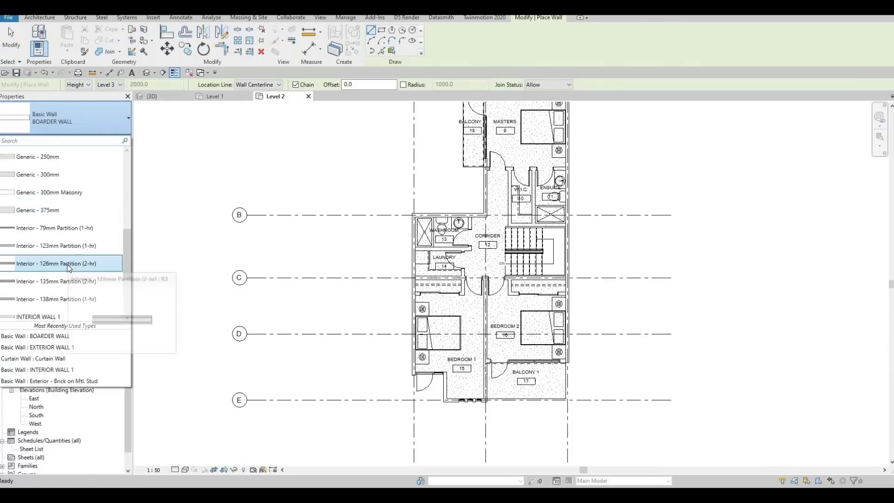
click(56, 248)
scroll(458, 401, up, 4)
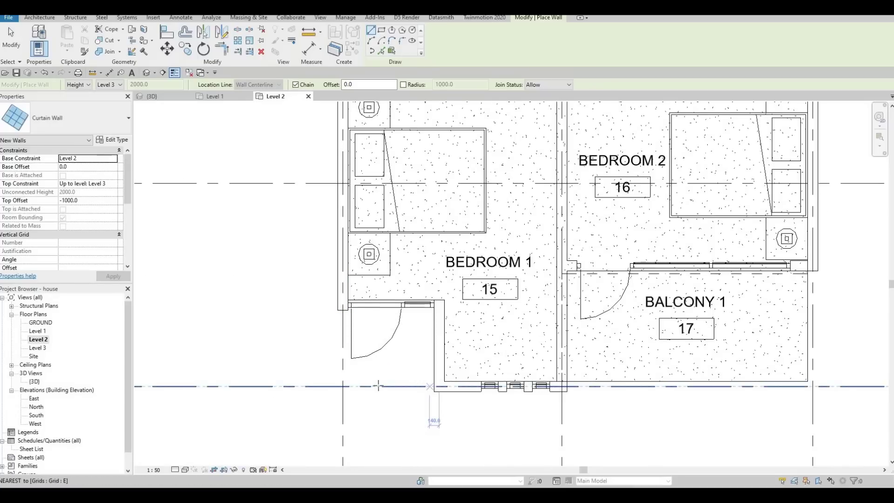
click(433, 386)
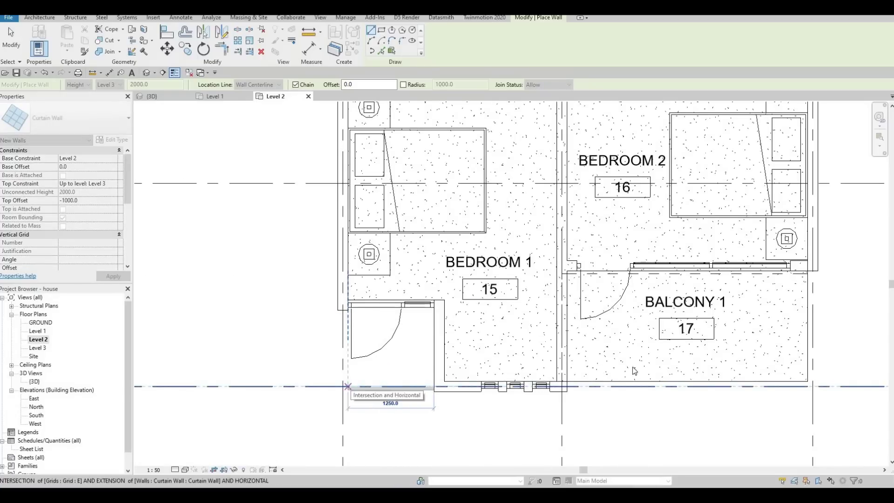
key(Escape)
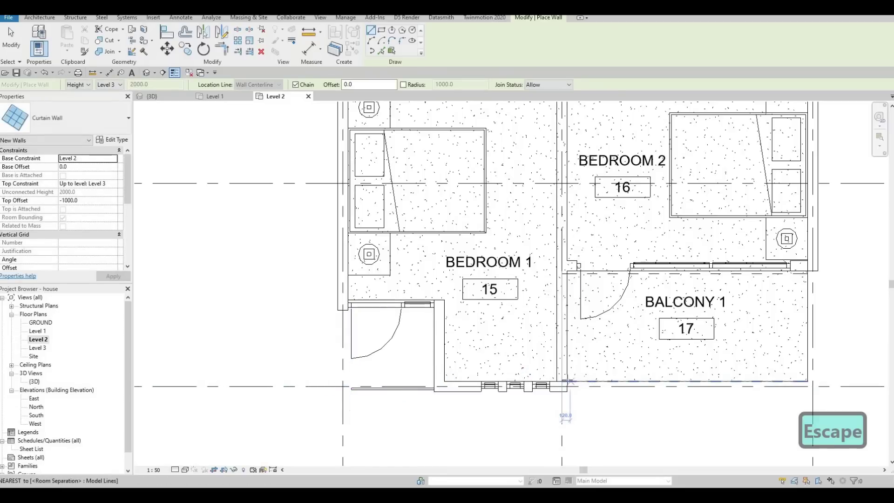
Draw a second curtain wall about 3440 mm long along the front edge of Balcony 1.
click(567, 381)
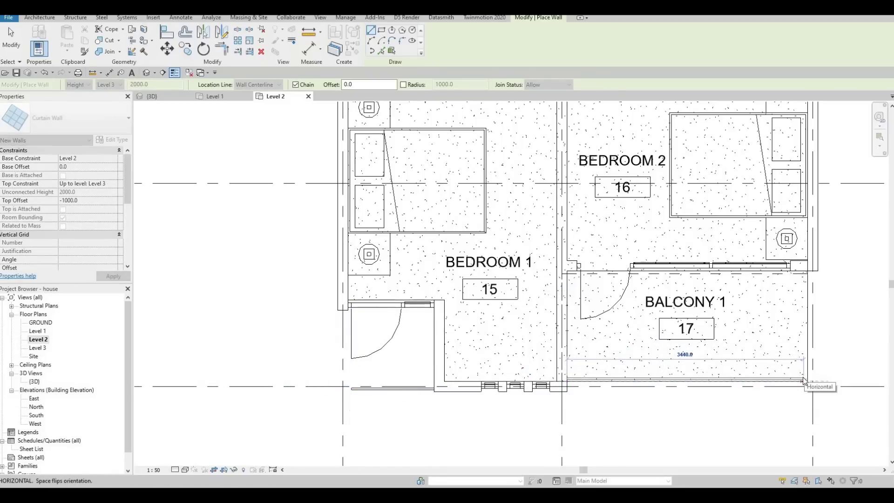
click(805, 379)
key(Escape)
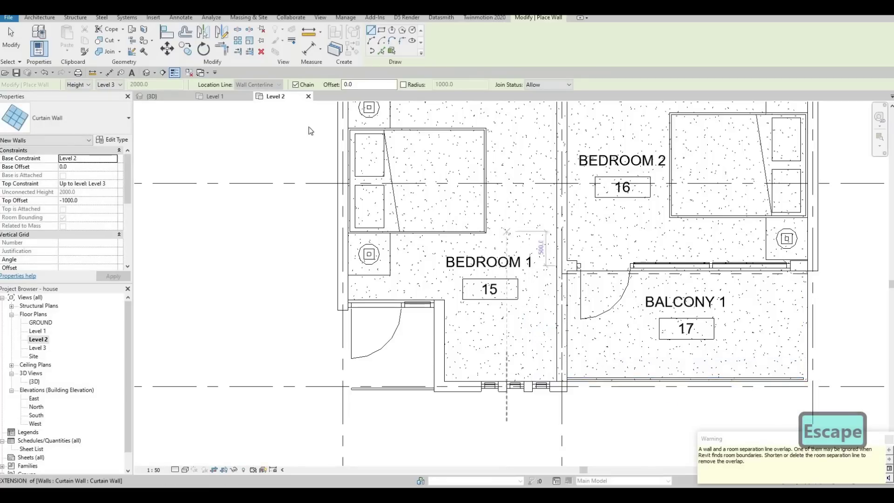
key(Escape)
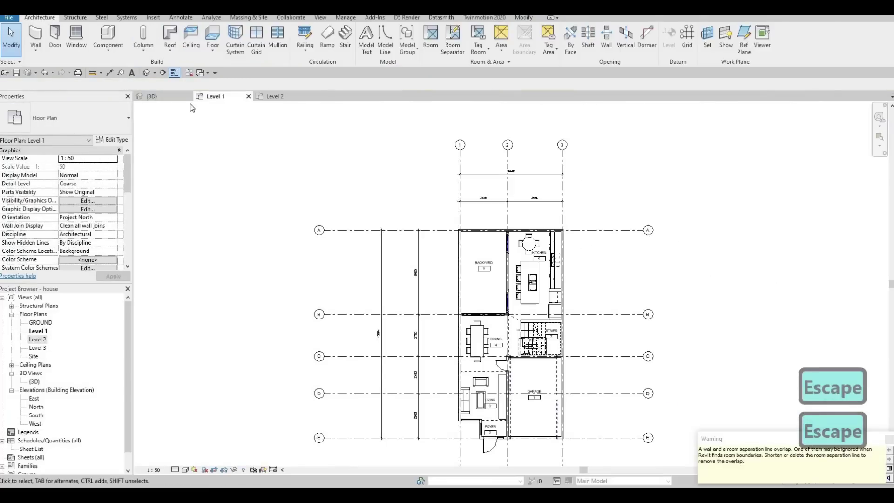
In the 3D view, lower the top edge of Balcony 1's glass wall to a height of about 1048 mm.
click(174, 96)
scroll(635, 269, up, 5)
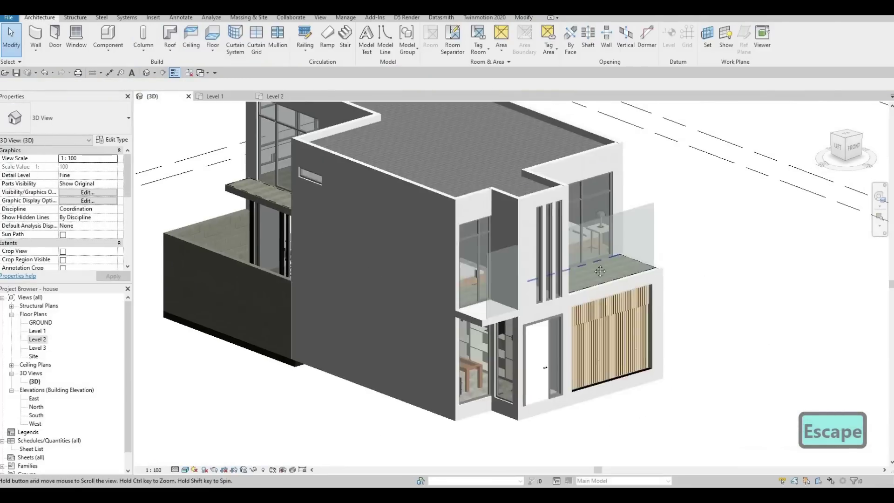
key(Escape)
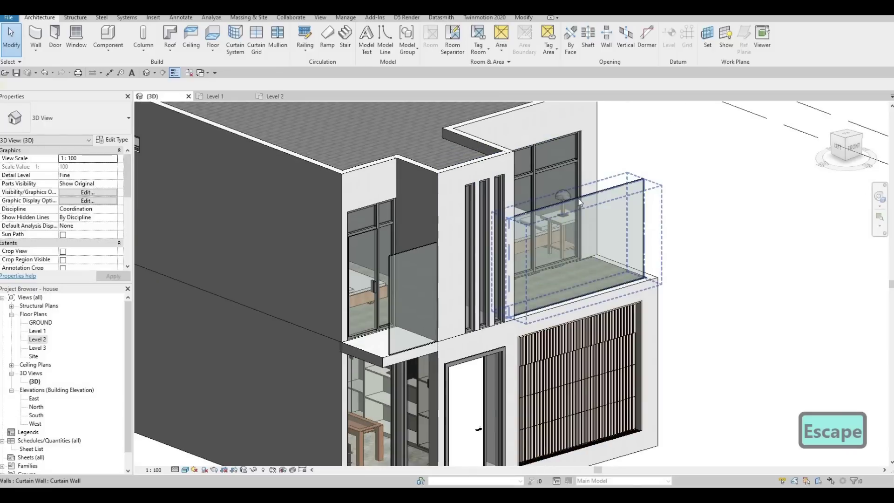
click(578, 215)
drag(579, 233, 580, 258)
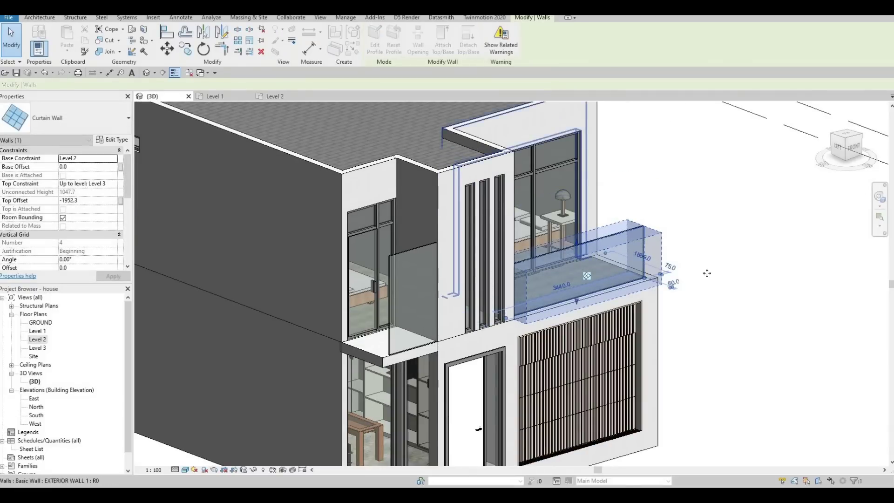
shift+middle_drag(582, 257, 611, 272)
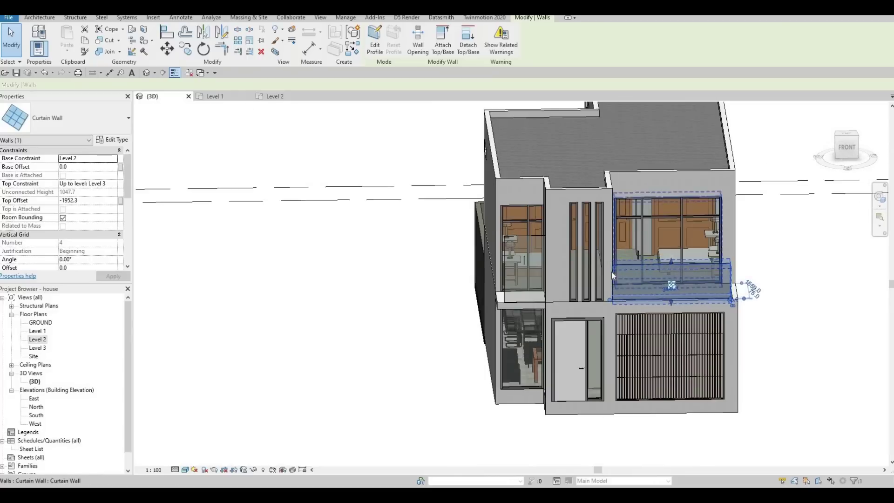
scroll(777, 261, up, 2)
key(Escape)
shift+middle_drag(777, 261, 745, 257)
Set the Top Offset of Balcony 1's curtain wall to -1900.
click(745, 259)
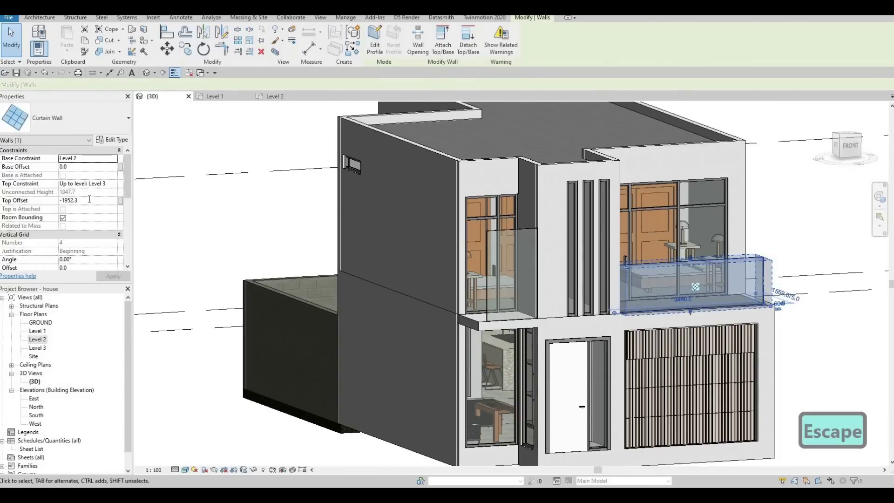
click(90, 199)
text(-)
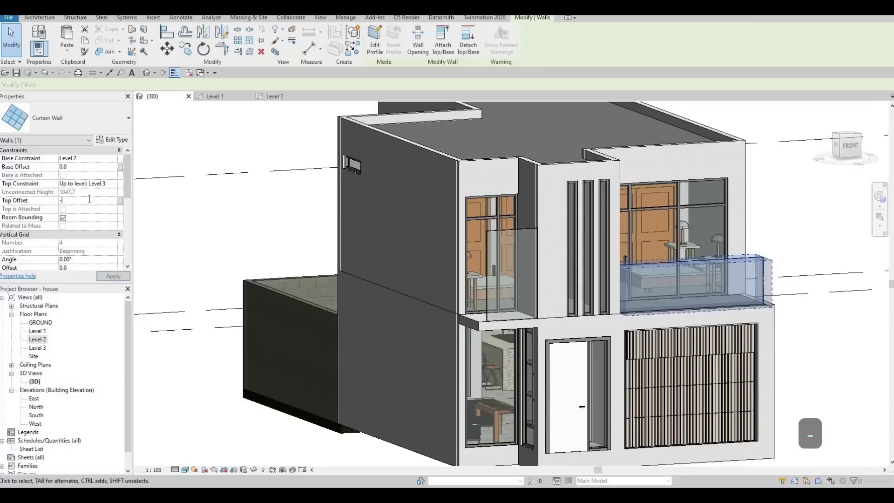
text(1900)
key(Return)
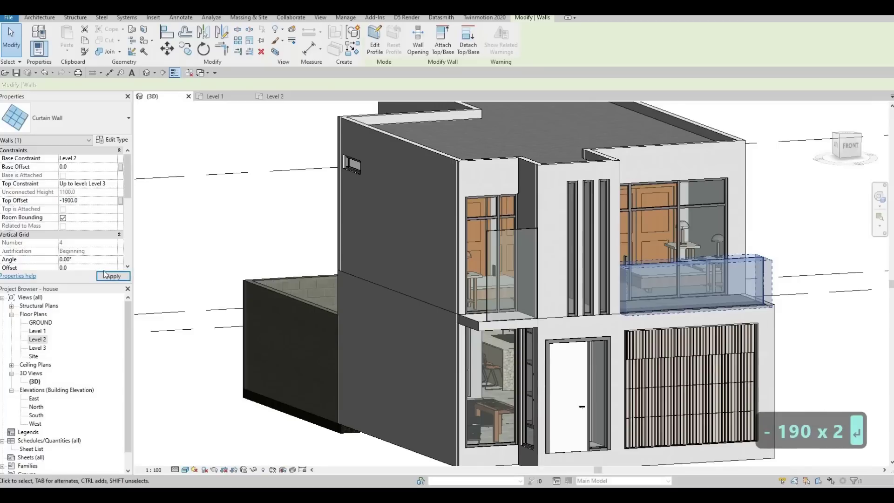
key(Escape)
key(Escape)
key(Escape)
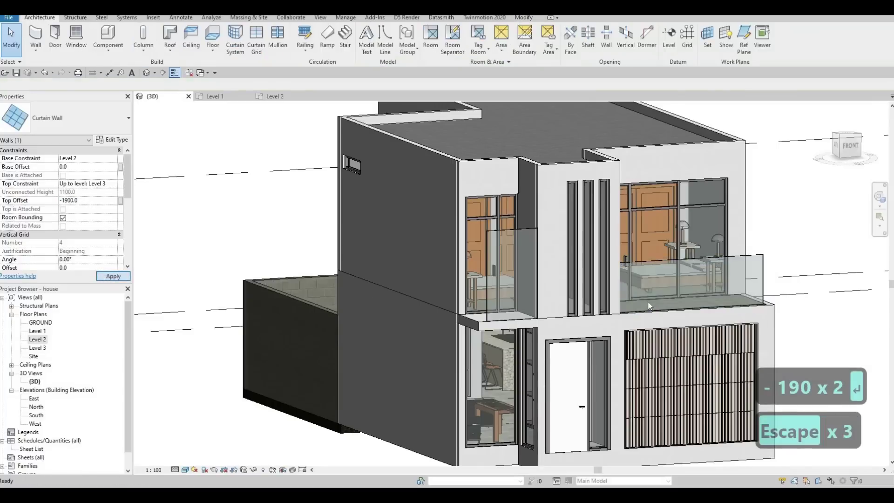
Align the top edge of the glass wall outside Bedroom 1 with the top of Balcony 1's glass wall.
middle_drag(647, 301, 609, 310)
key(a)
key(l)
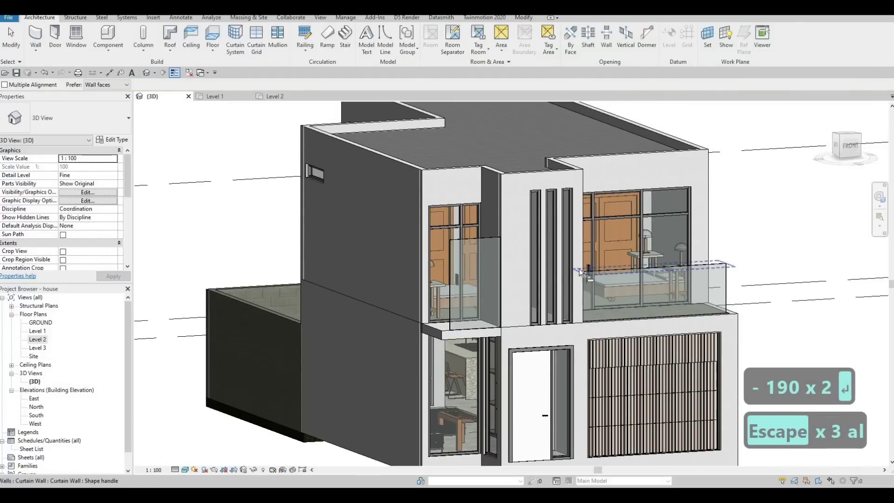
click(661, 265)
click(478, 239)
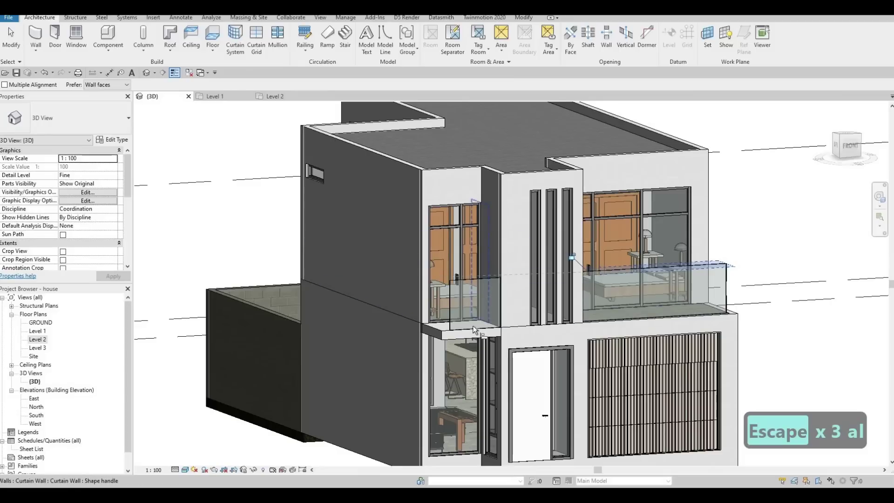
key(Escape)
key(Escape)
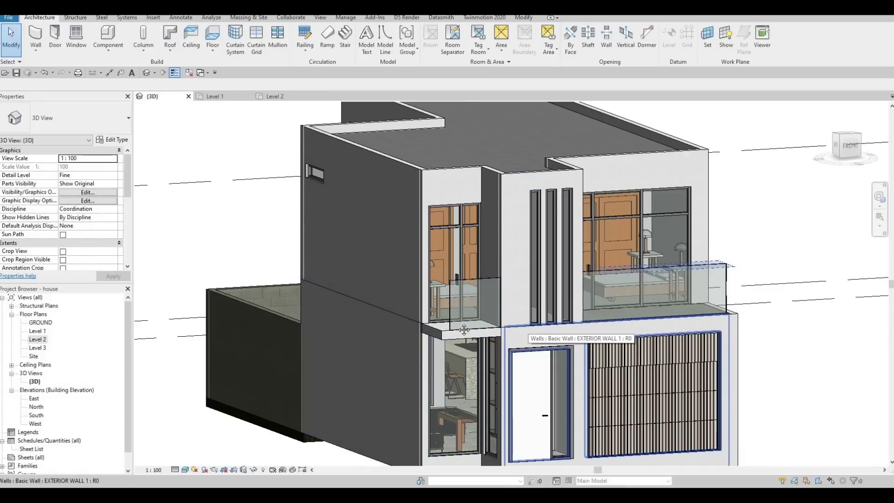
In the Level 2 floor plan, delete the narrow curtain wall window nearest grid 2 in Bedroom 1's front wall.
middle_drag(458, 325, 444, 330)
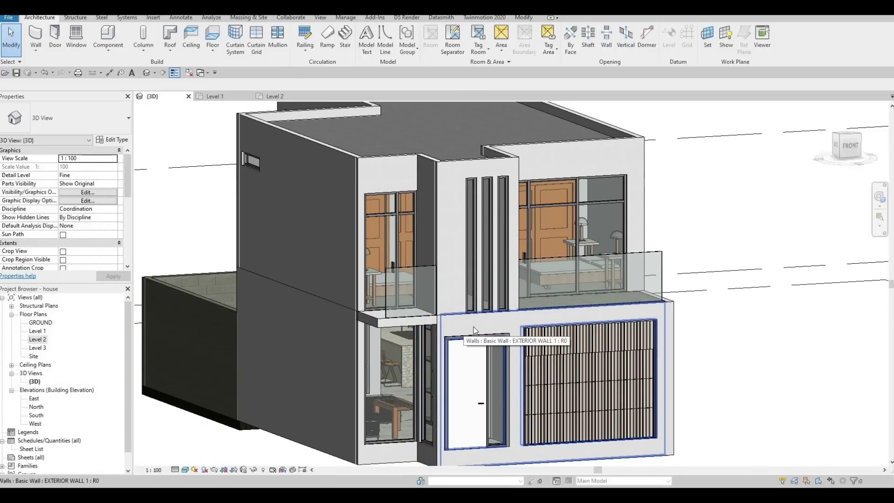
shift+middle_drag(423, 335, 365, 316)
scroll(365, 317, down, 4)
scroll(410, 214, up, 5)
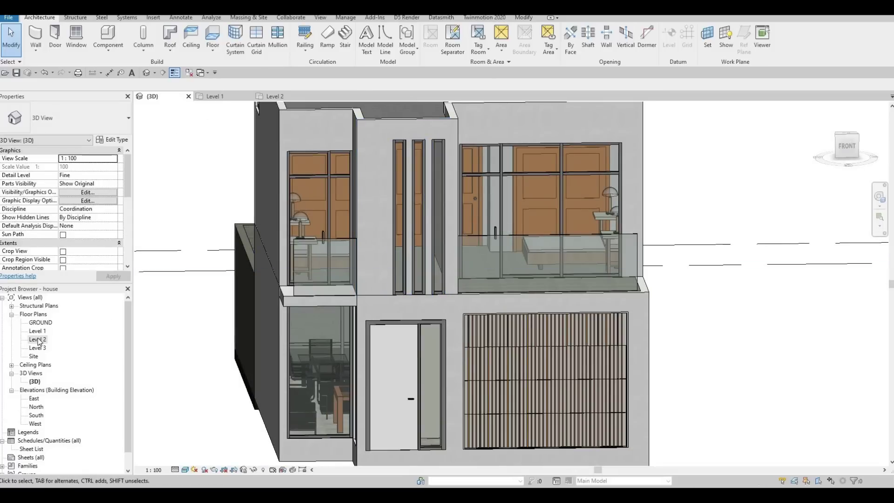
double_click(38, 339)
scroll(554, 419, up, 3)
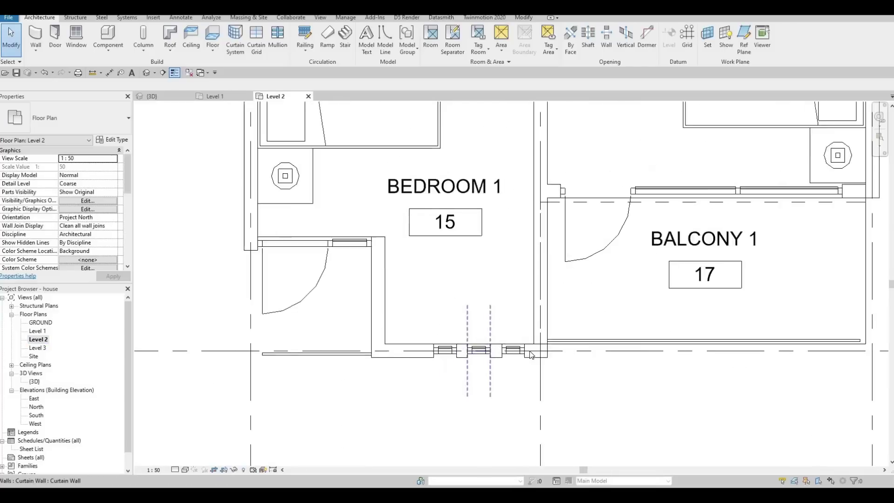
click(531, 355)
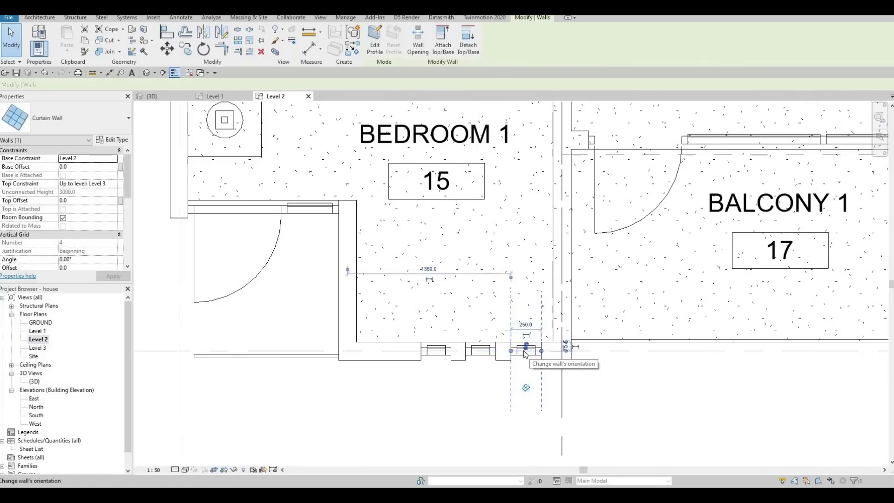
key(Delete)
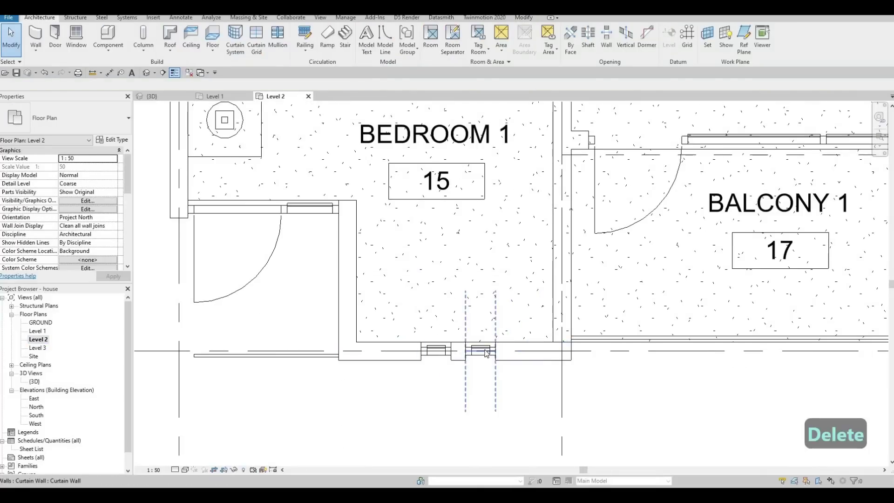
Delete the second narrow curtain wall window in Bedroom 1's front wall and widen the remaining one to 1400 mm.
click(486, 353)
key(Delete)
click(448, 351)
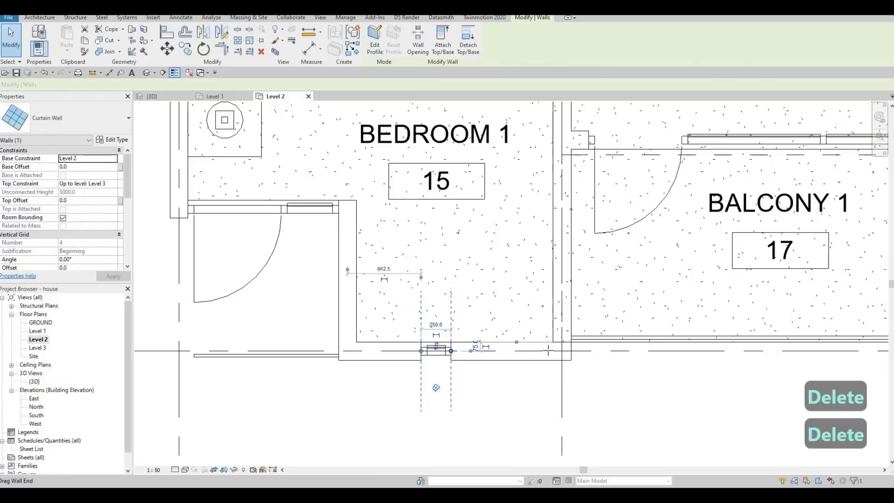
drag(450, 350, 549, 350)
drag(466, 352, 372, 355)
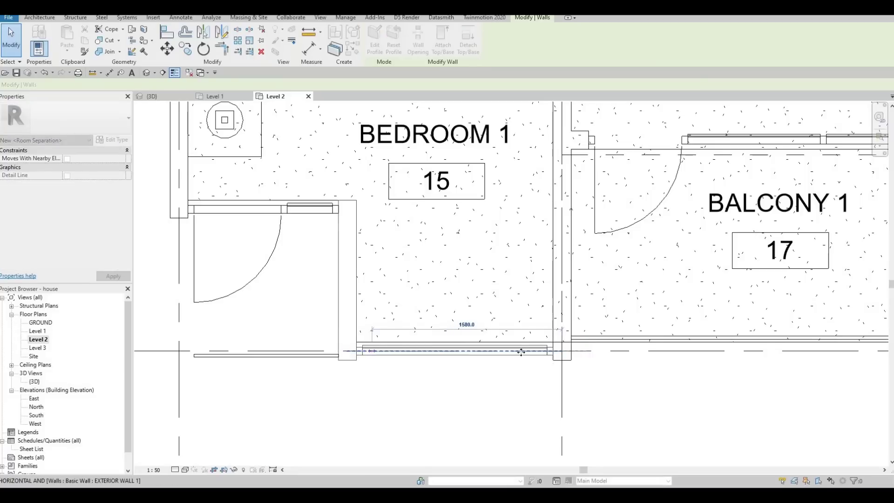
drag(561, 350, 541, 352)
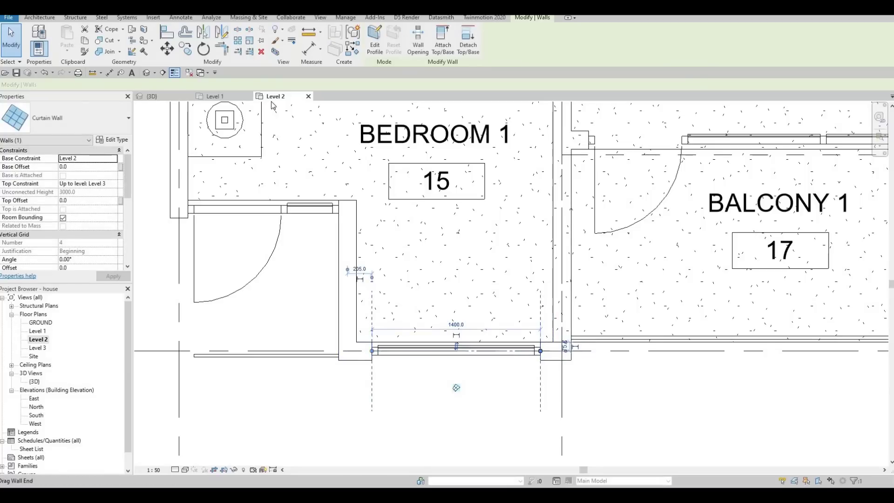
In the 3D view, align the top of Bedroom 1's front window with the top of the glazed curtain wall behind Balcony 1.
click(172, 96)
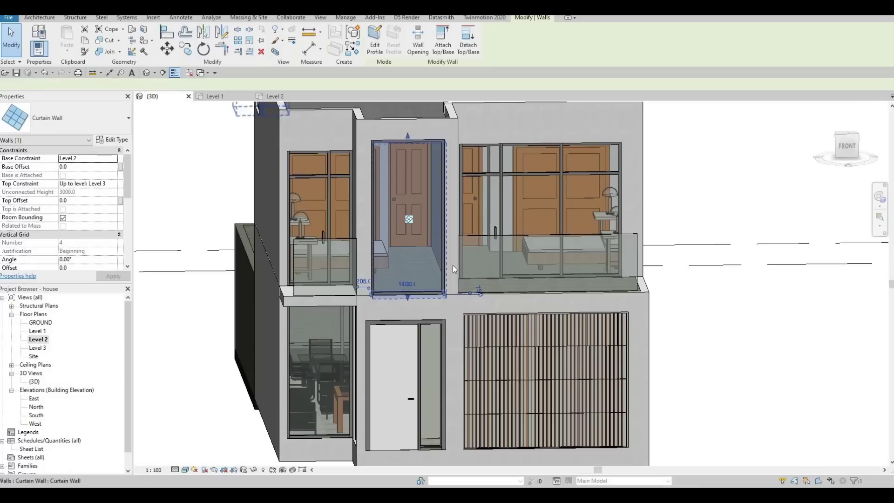
key(Escape)
shift+middle_drag(426, 253, 465, 213)
key(a)
key(l)
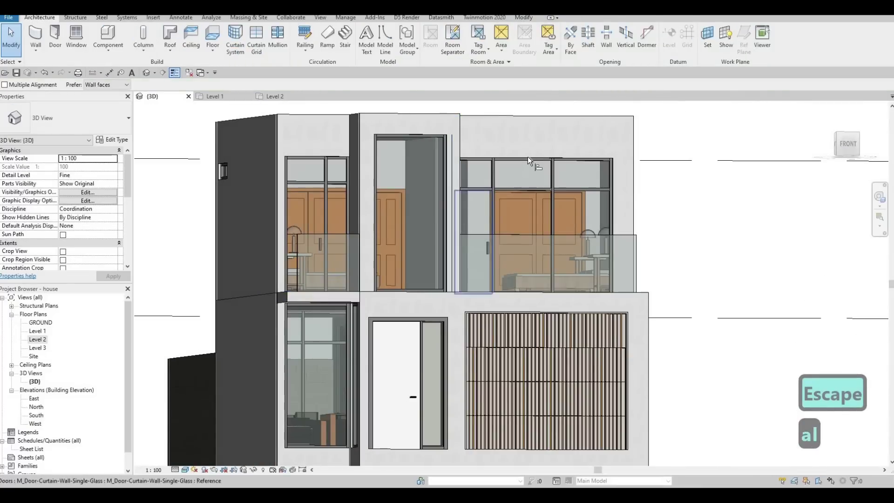
click(526, 159)
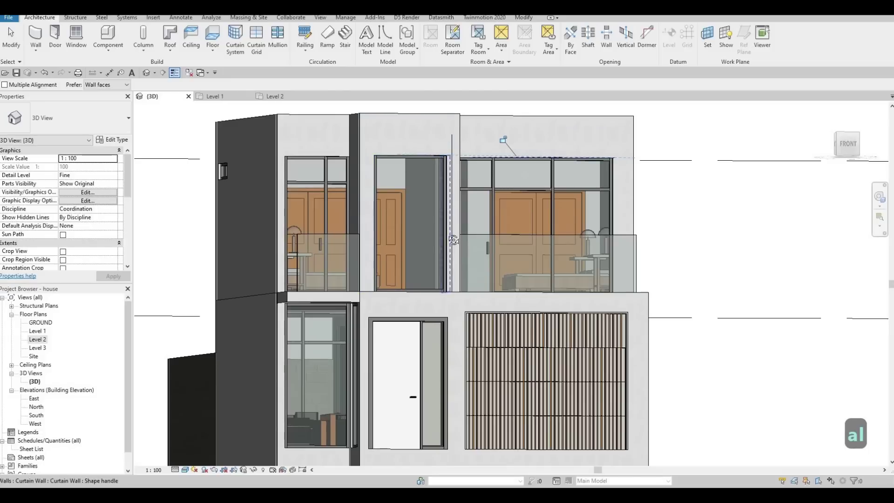
key(Escape)
Lower the top edge of the foyer's side curtain wall window on the ground floor to a Top Offset of -500.
mouse_move(461, 219)
shift+middle_down()
mouse_move(467, 235)
mouse_move(460, 227)
shift+middle_up()
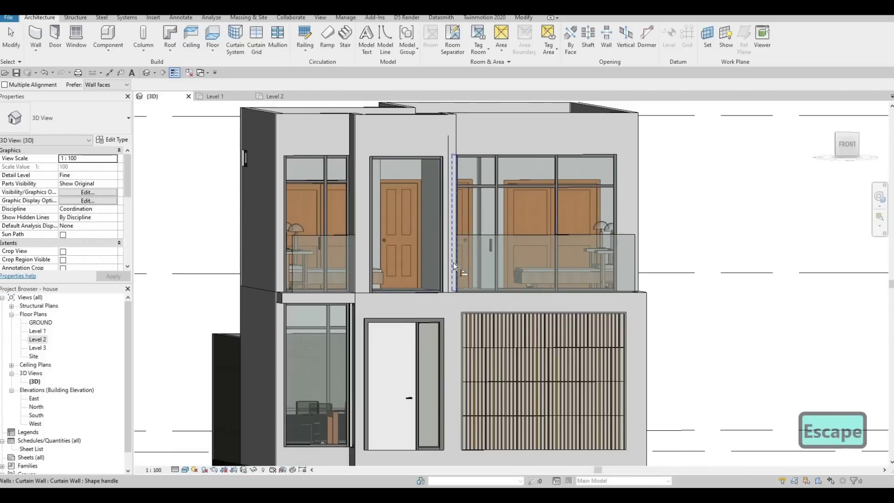
middle_drag(467, 321, 446, 276)
scroll(445, 276, down, 2)
shift+middle_drag(413, 361, 425, 356)
middle_drag(365, 359, 399, 347)
scroll(455, 309, up, 1)
scroll(455, 309, up, 2)
shift+middle_drag(431, 289, 429, 189)
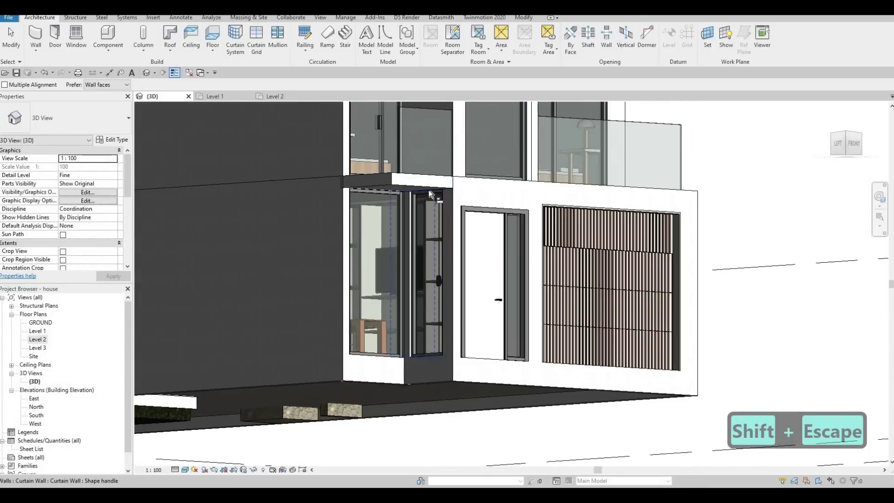
scroll(429, 189, up, 2)
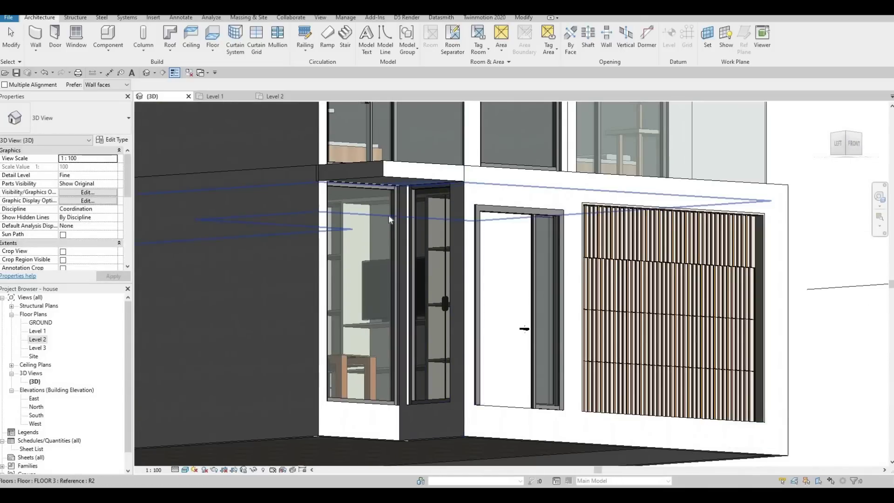
key(Escape)
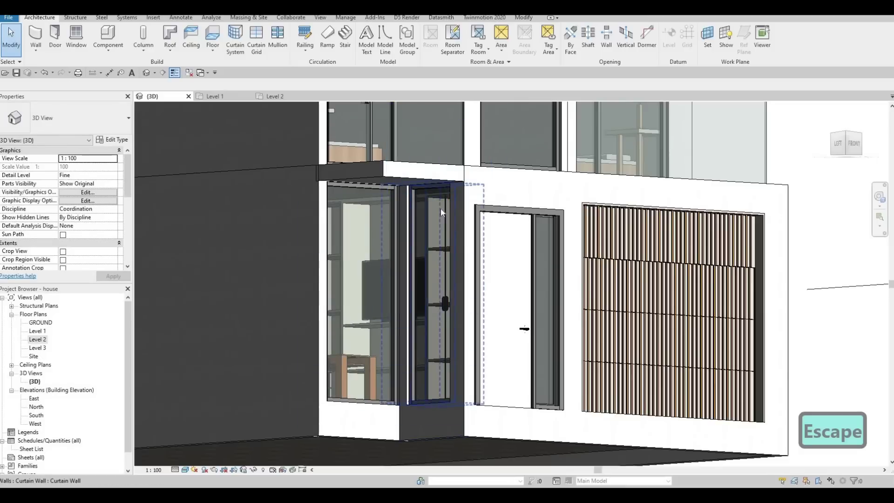
click(433, 185)
drag(433, 187, 429, 219)
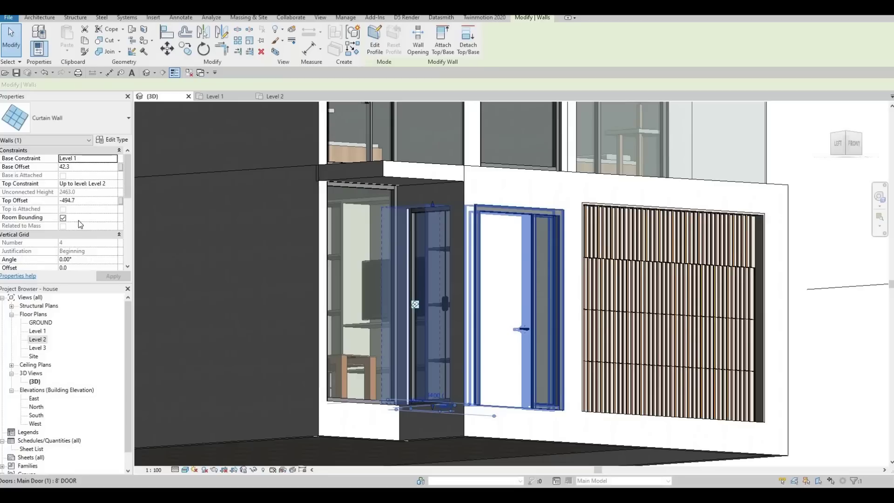
click(82, 201)
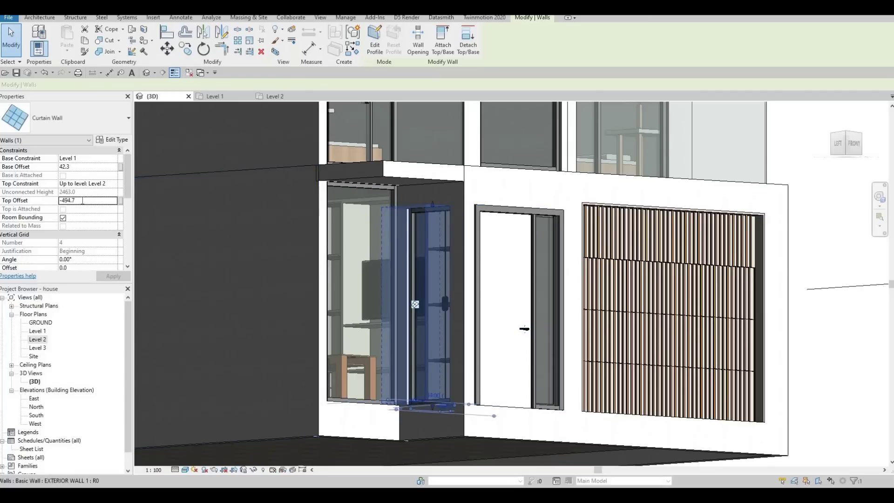
double_click(83, 200)
text(-500)
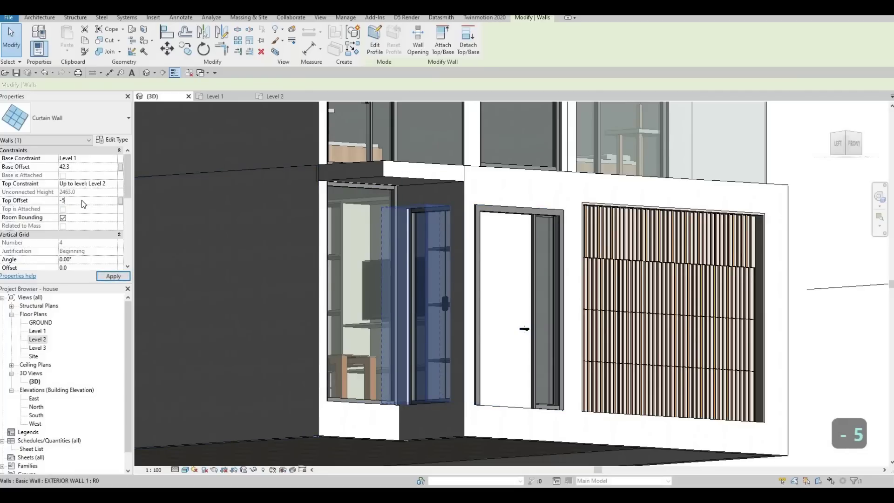
key(Return)
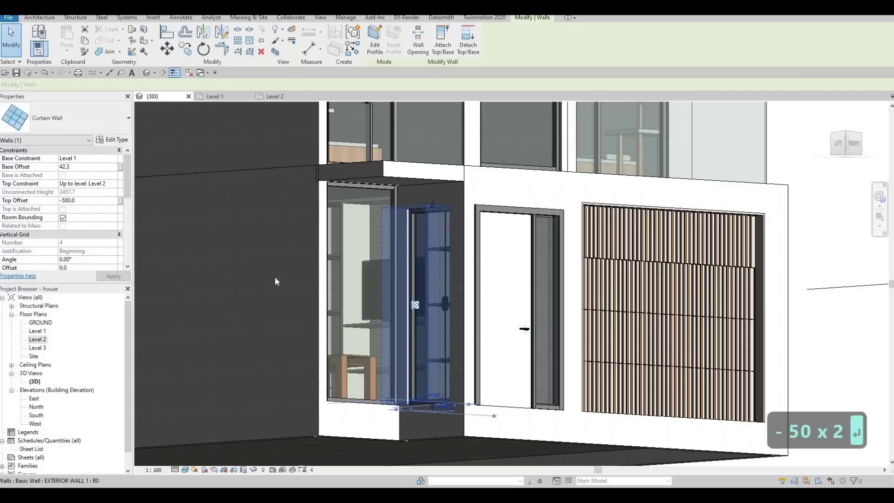
Align the top edge of the living room's front curtain wall with the top of the foyer's side window.
key(Escape)
key(Escape)
key(l)
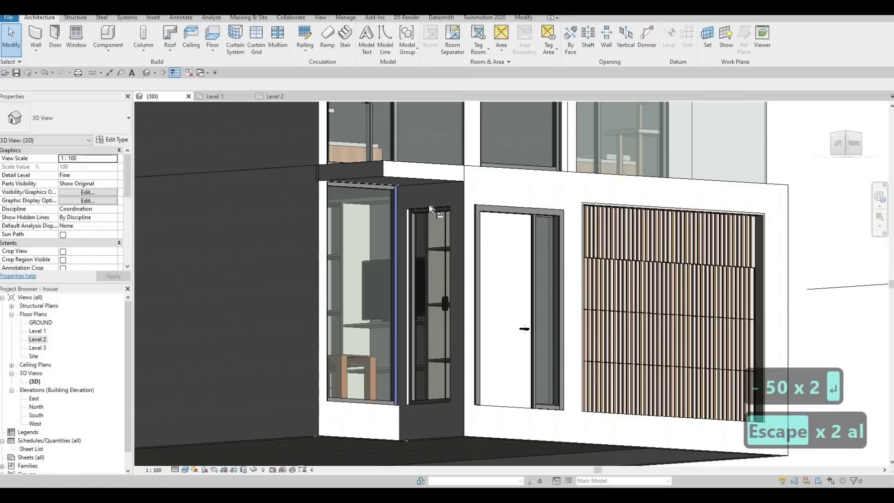
click(428, 209)
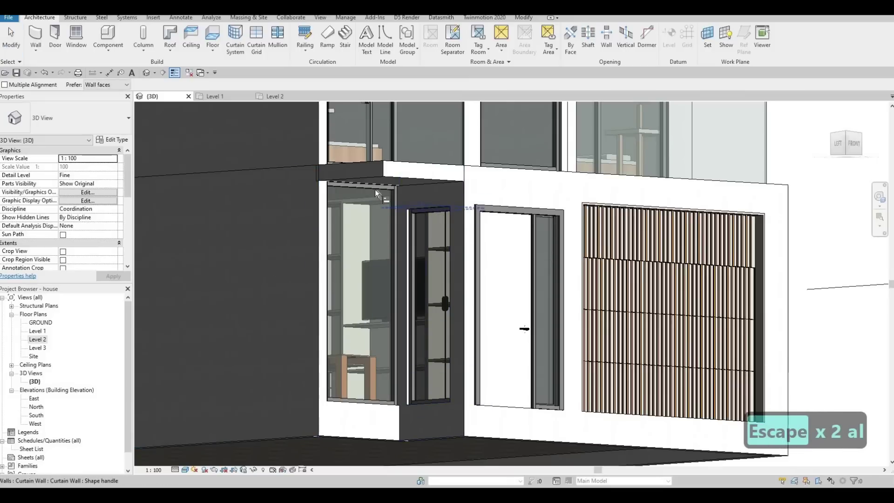
click(375, 189)
key(Escape)
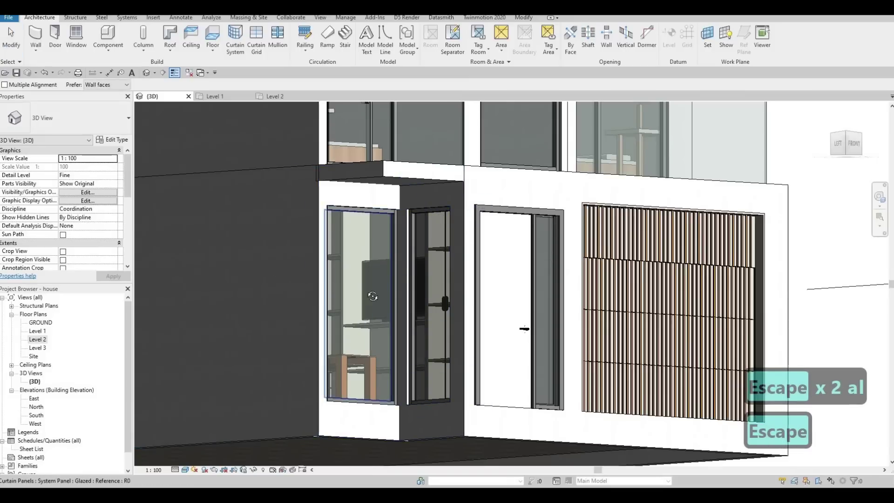
In the Level 1 floor plan, shorten the living room's front curtain wall to 1060 mm, starting 160 mm from grid 1, and return to the 3D view.
shift+middle_drag(369, 241, 298, 260)
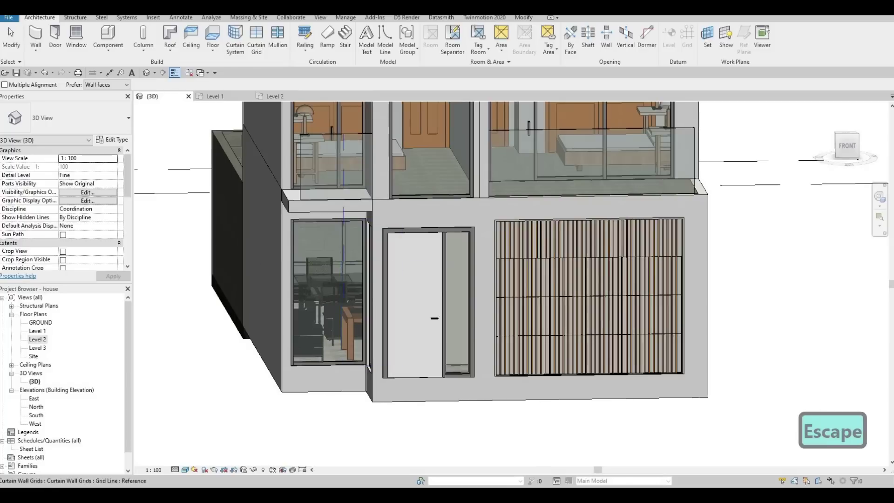
double_click(38, 331)
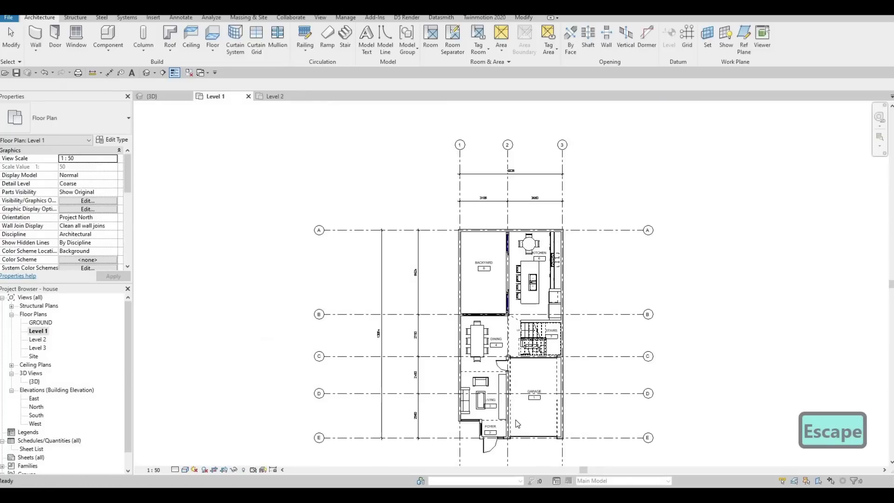
scroll(443, 341, up, 5)
scroll(444, 341, up, 3)
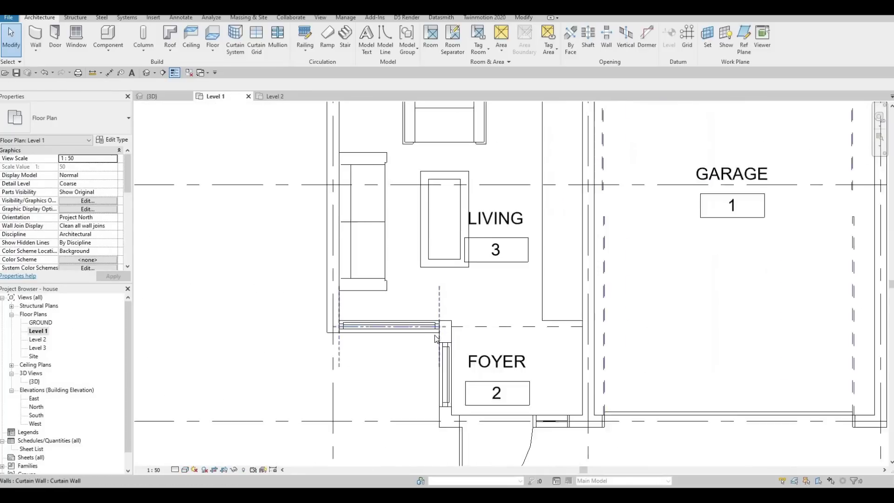
click(438, 327)
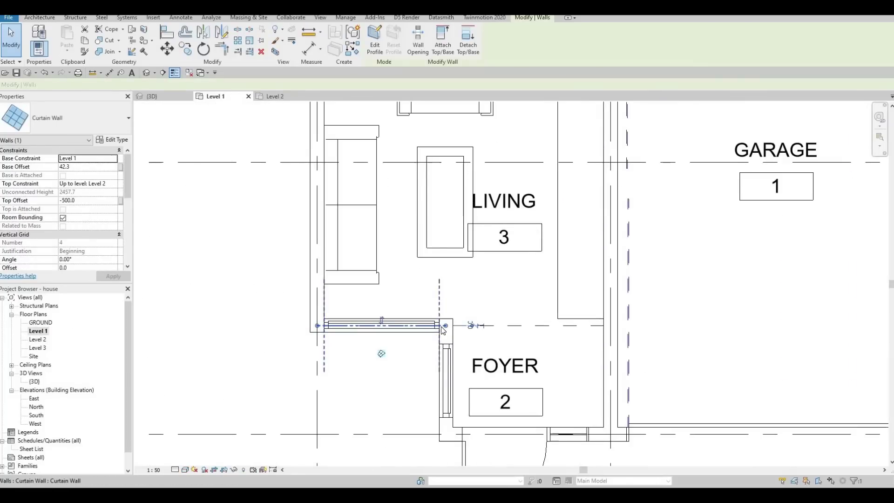
drag(445, 325, 430, 326)
key(r)
key(s)
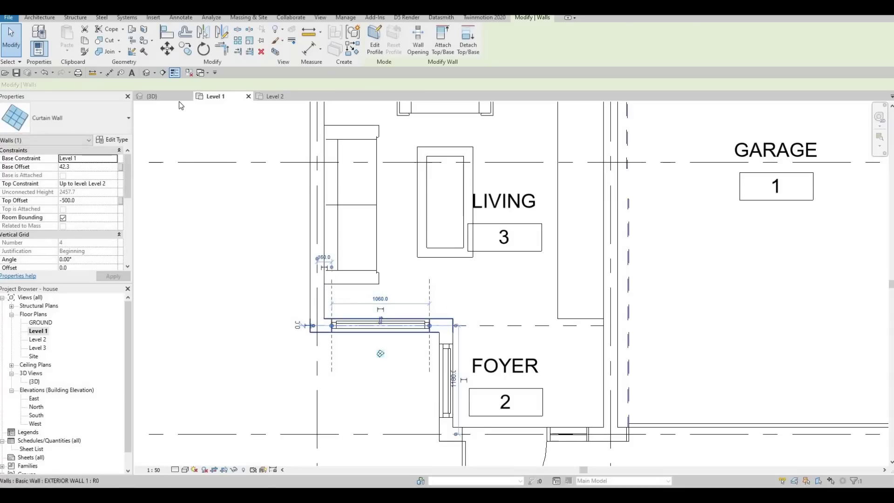
key(Escape)
key(Escape)
click(177, 97)
key(Escape)
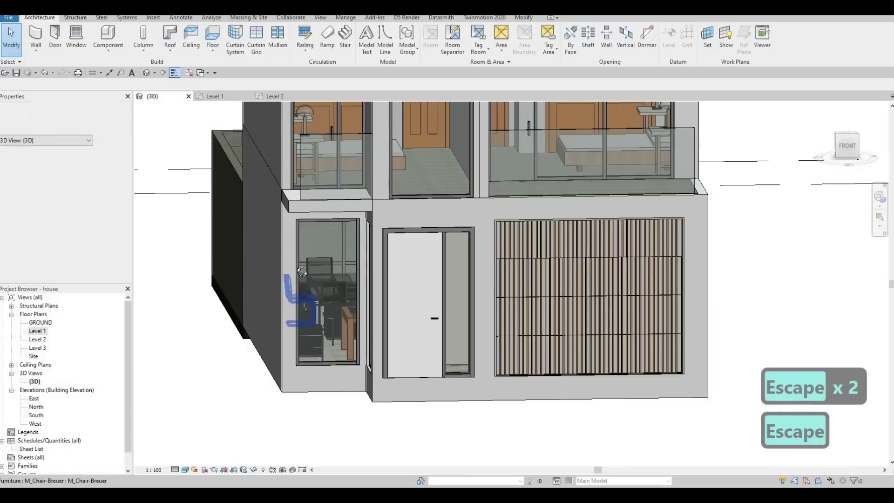
Set the width of the main door's 8' DOOR type to 1100 mm and apply it.
shift+middle_drag(321, 294, 328, 292)
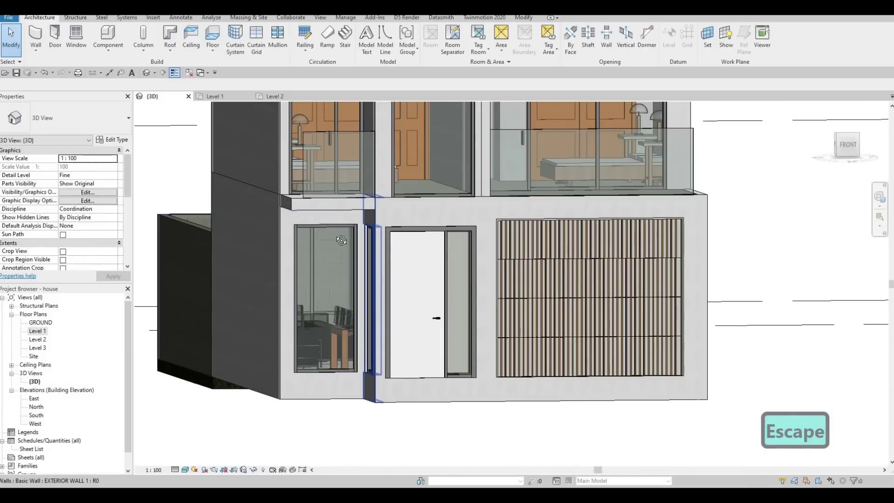
mouse_move(340, 240)
shift+middle_down()
mouse_move(376, 266)
mouse_move(353, 239)
shift+middle_up()
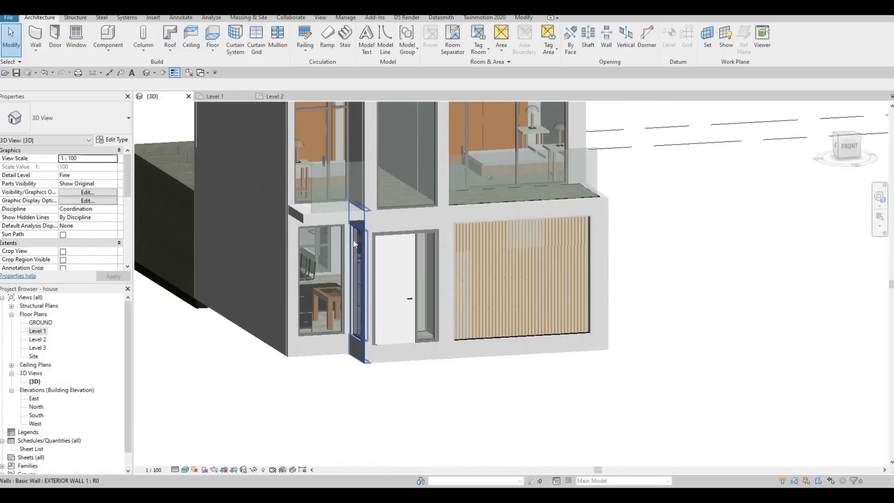
scroll(372, 244, down, 6)
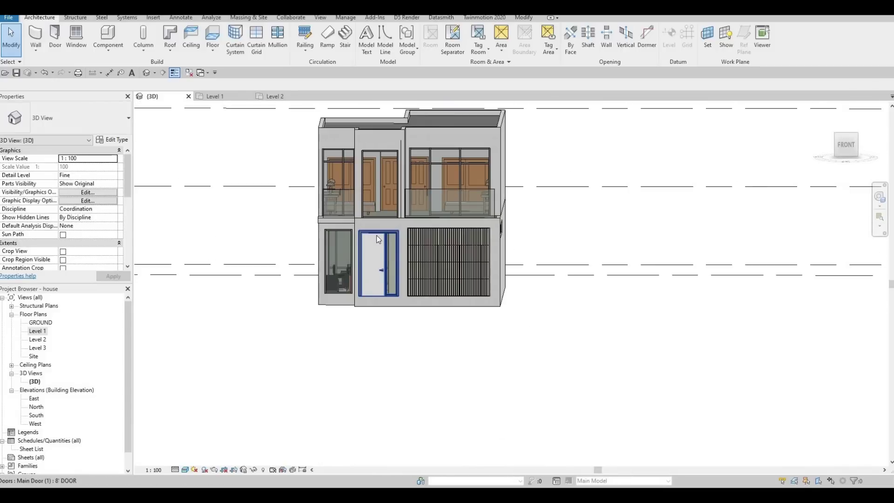
scroll(390, 246, up, 2)
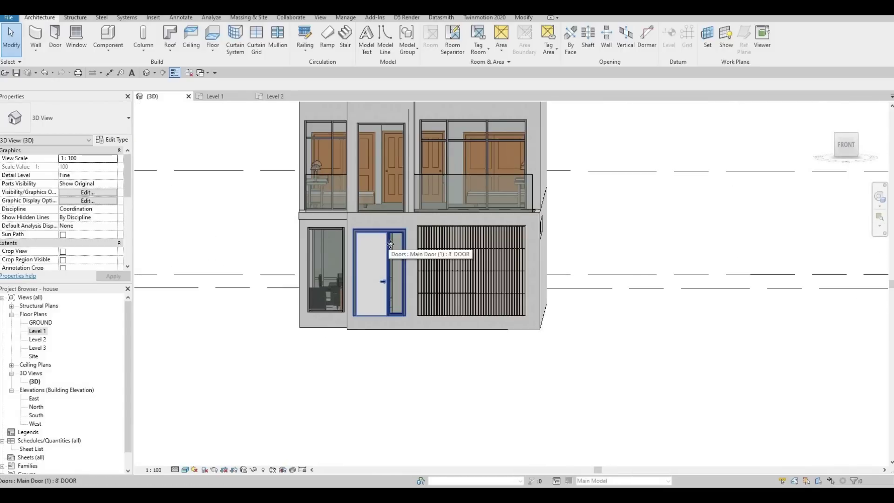
click(398, 247)
scroll(403, 248, up, 2)
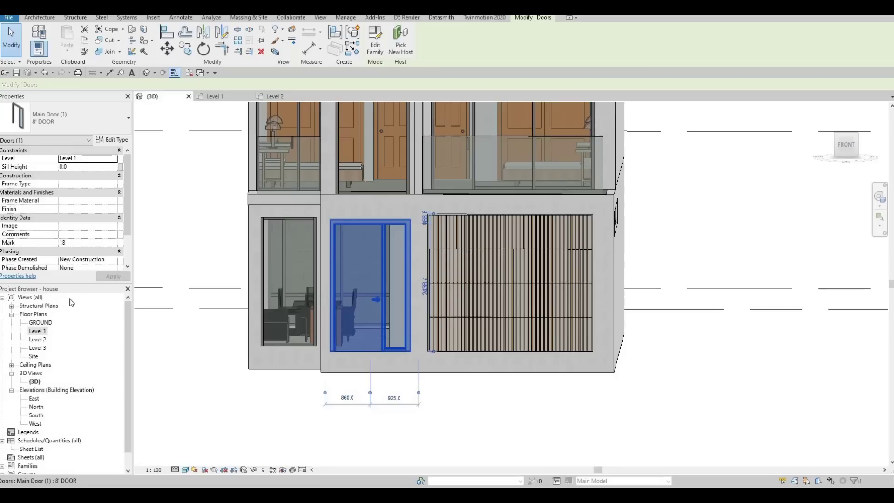
click(112, 140)
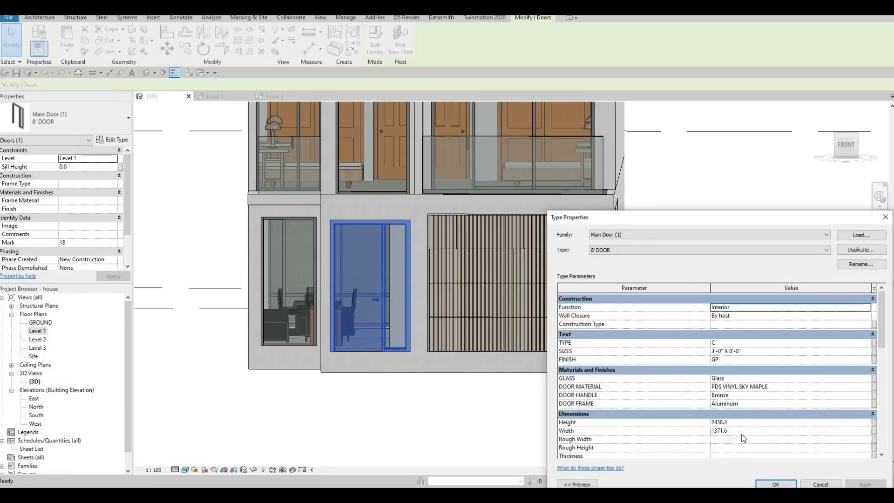
click(747, 430)
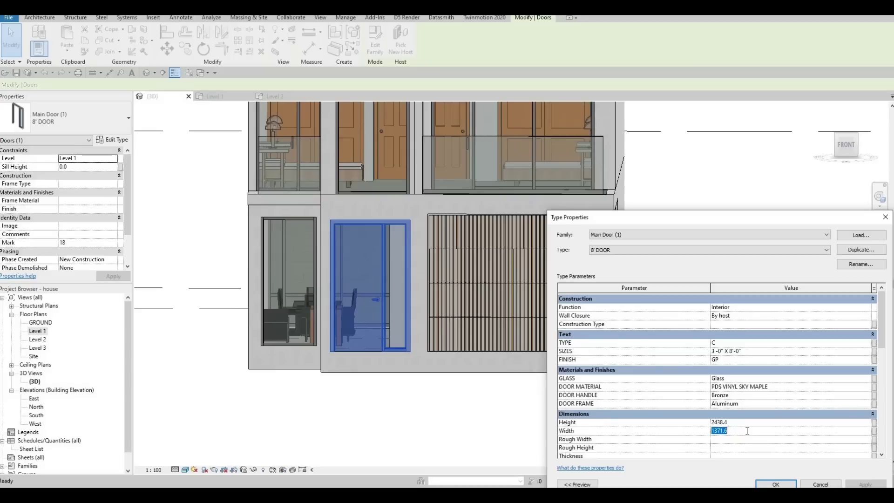
text(12)
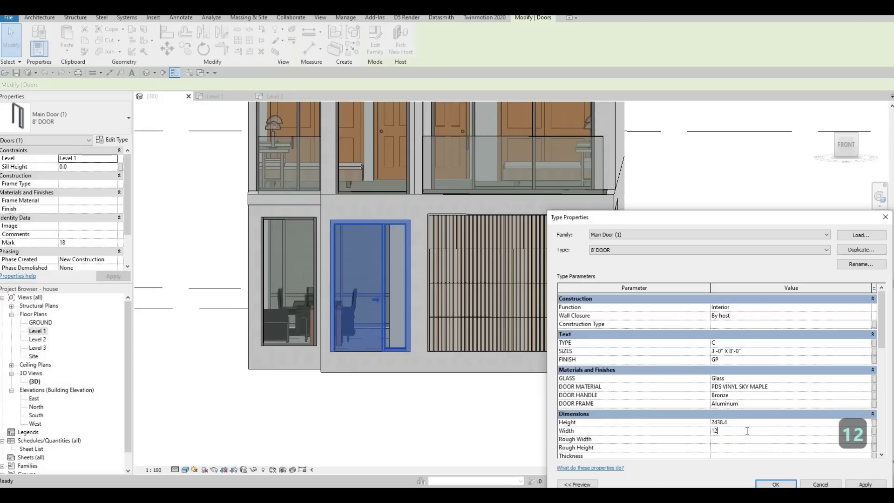
key(BackSpace)
text(100)
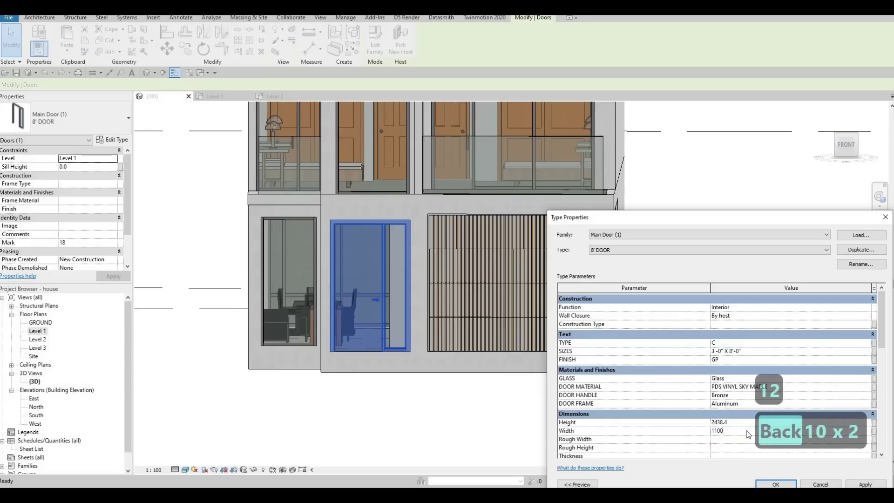
key(Return)
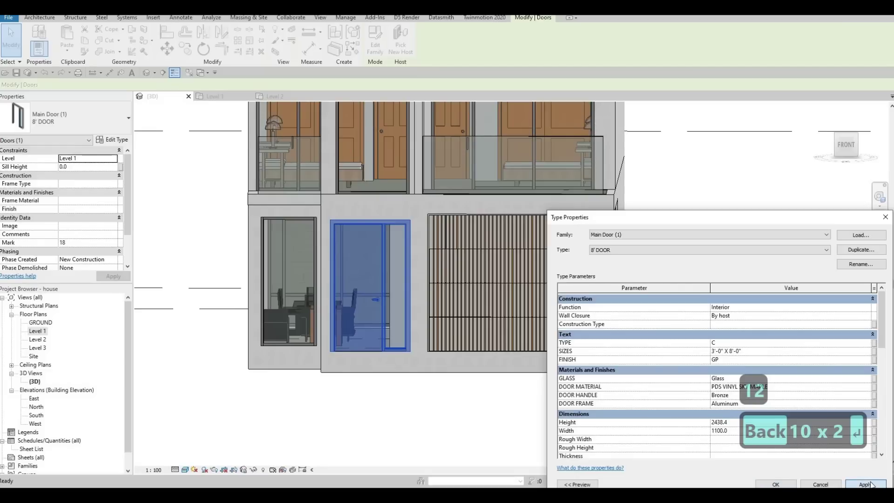
click(776, 484)
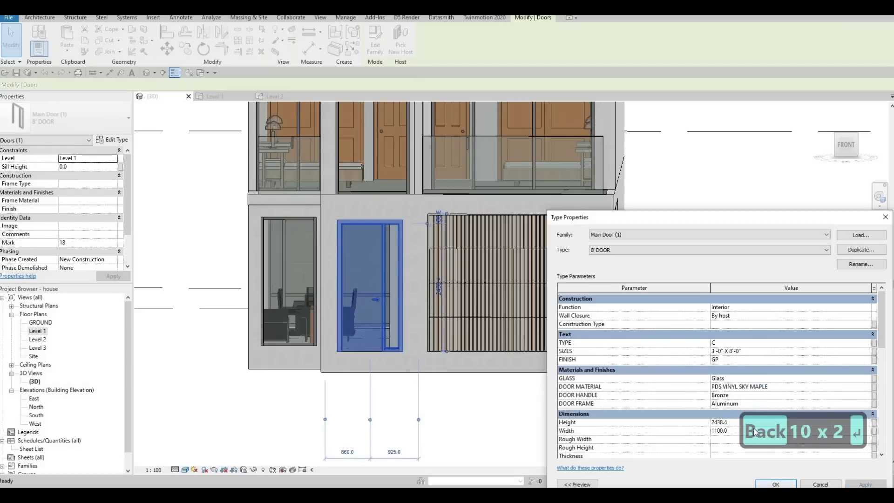
Set the width of the main door's 8' DOOR type to 1200 mm, apply it and deselect the door.
click(736, 431)
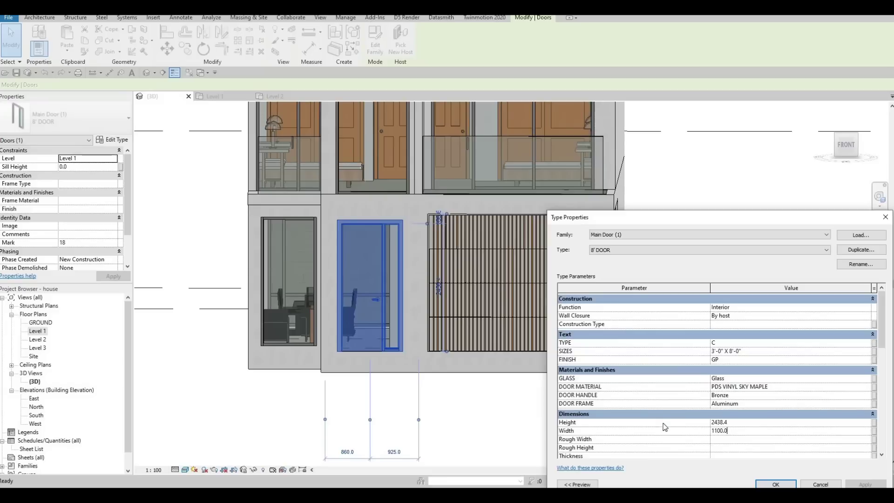
click(719, 431)
key(BackSpace)
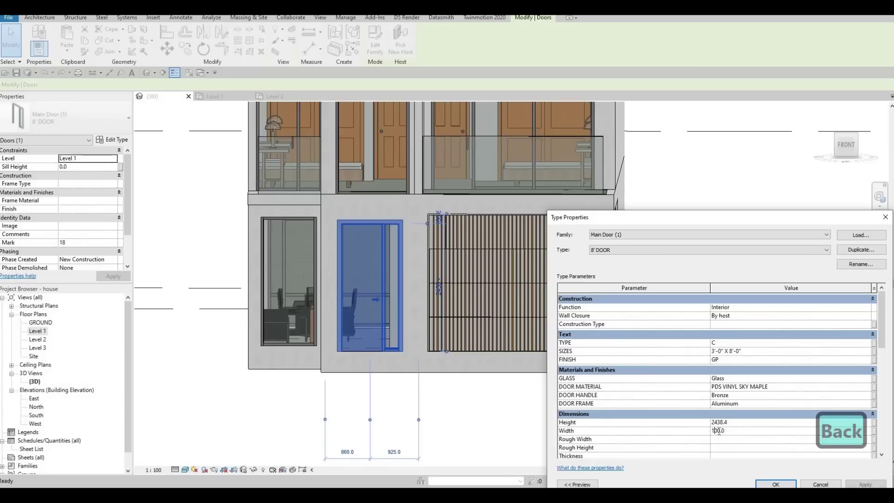
text(2)
click(775, 485)
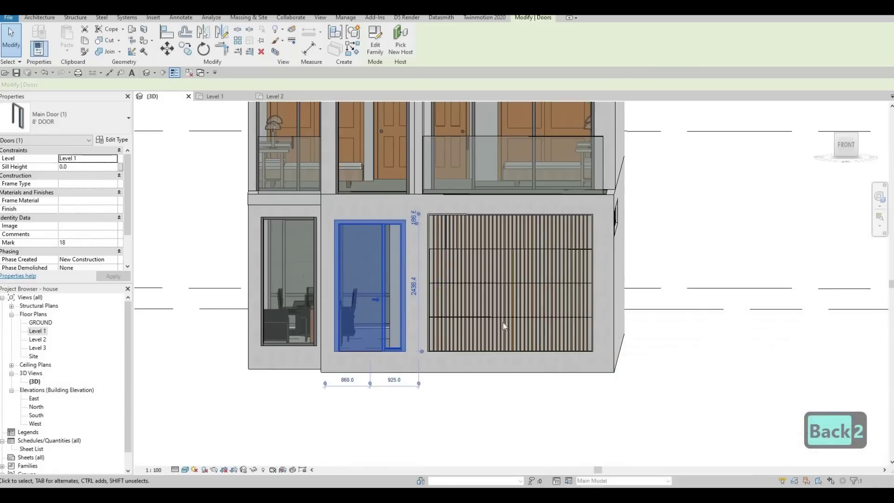
key(Escape)
Examine the resized main door and the ground-floor openings in the 3D view and the South elevation.
middle_drag(566, 362, 485, 279)
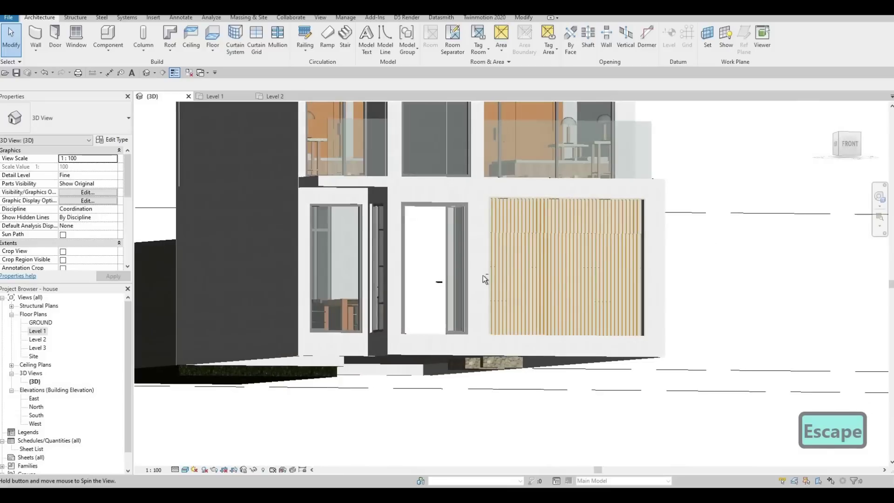
shift+middle_drag(460, 209, 479, 179)
scroll(468, 228, up, 2)
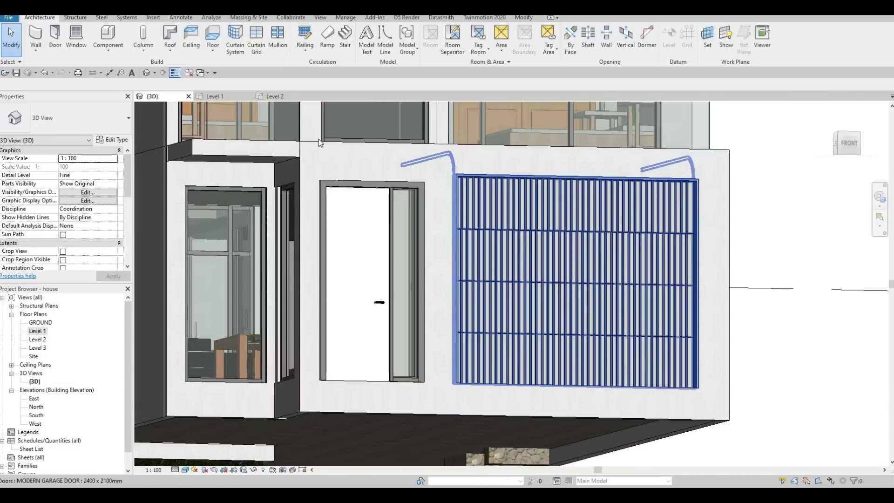
double_click(36, 415)
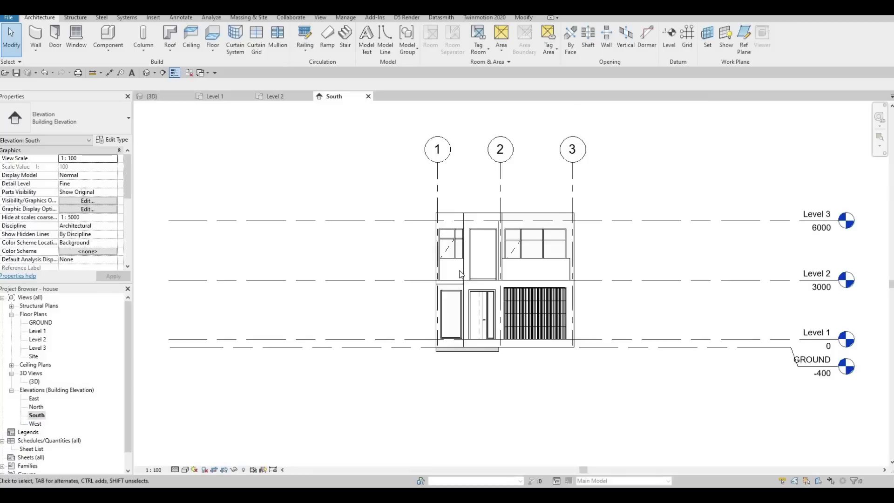
scroll(458, 274, up, 3)
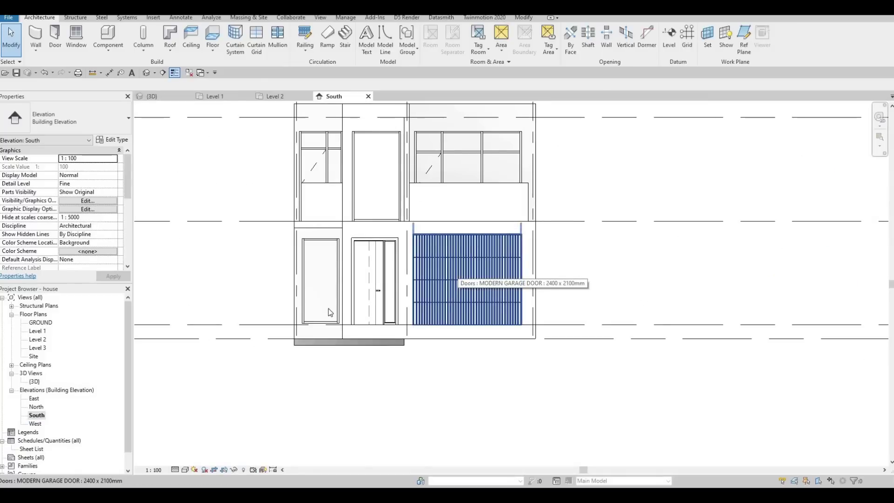
key(F1)
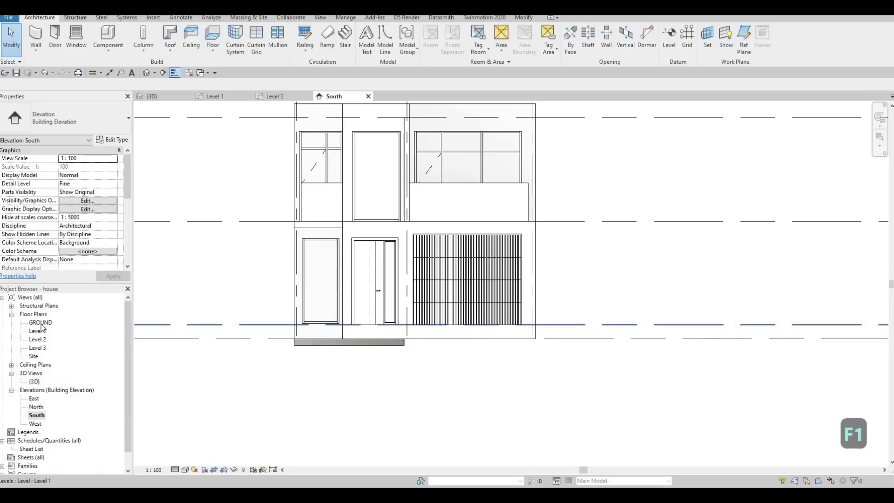
Open the GROUND floor plan, then return to 3D and examine the area in front of the main door and garage door.
double_click(40, 322)
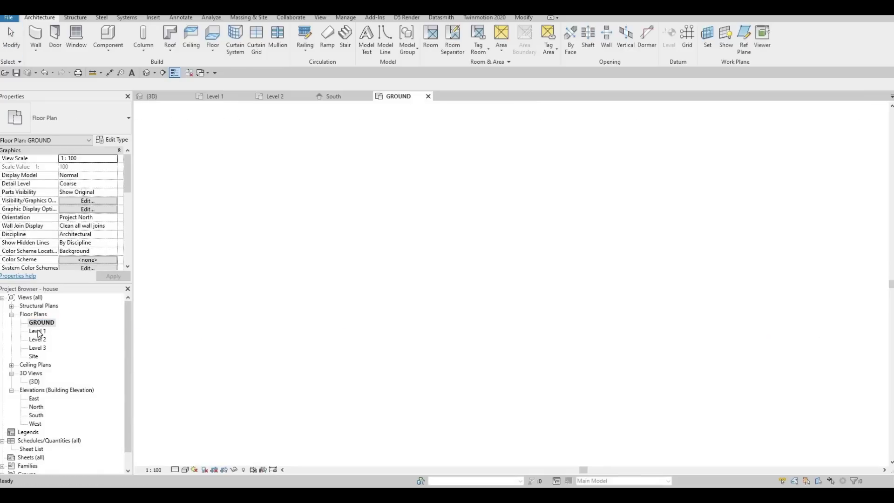
click(158, 96)
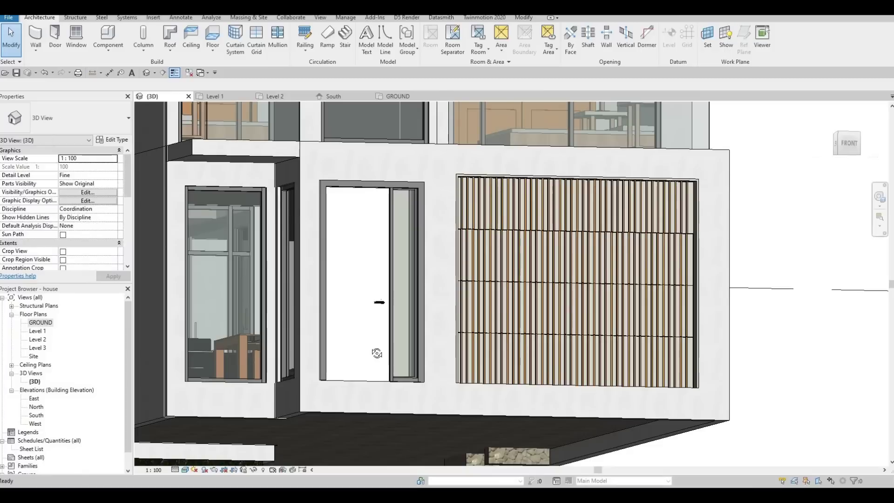
shift+middle_drag(398, 389, 460, 459)
shift+middle_drag(411, 250, 513, 297)
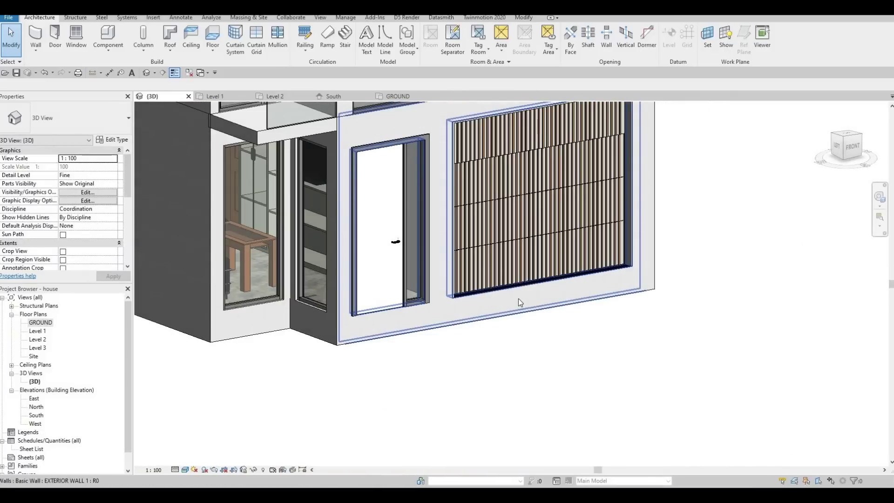
scroll(459, 308, down, 2)
middle_drag(471, 324, 423, 329)
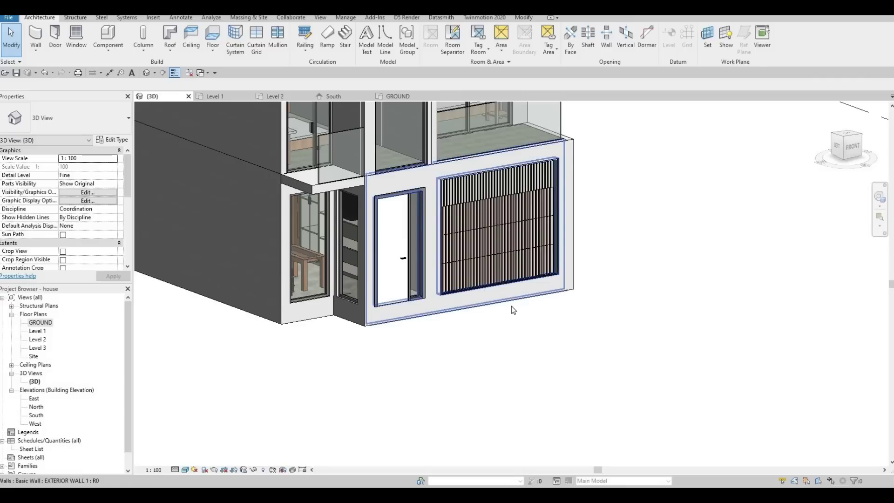
click(527, 275)
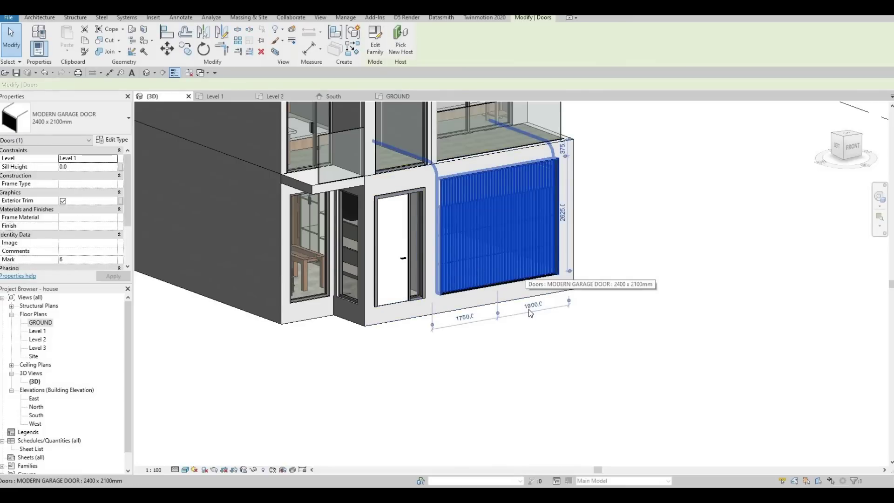
key(Escape)
key(Escape)
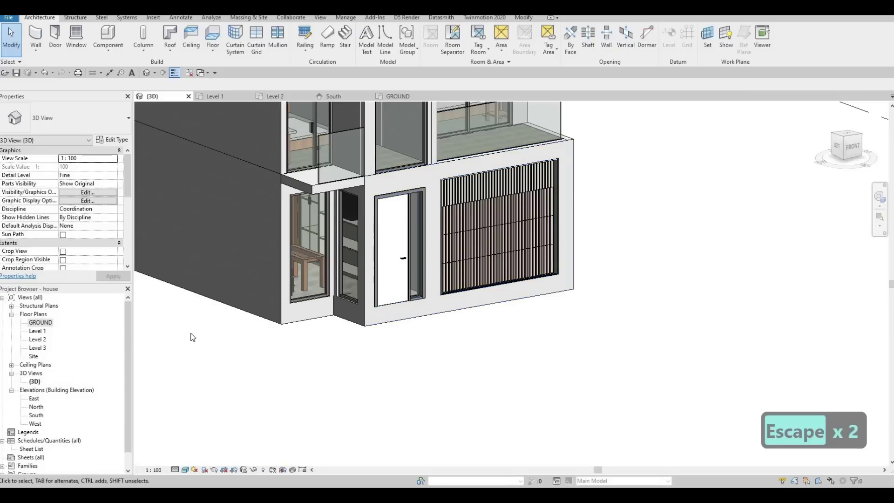
In the Level 1 floor plan, start a new floor and duplicate the FLOOR 2 type as FLOOR 6.
click(224, 97)
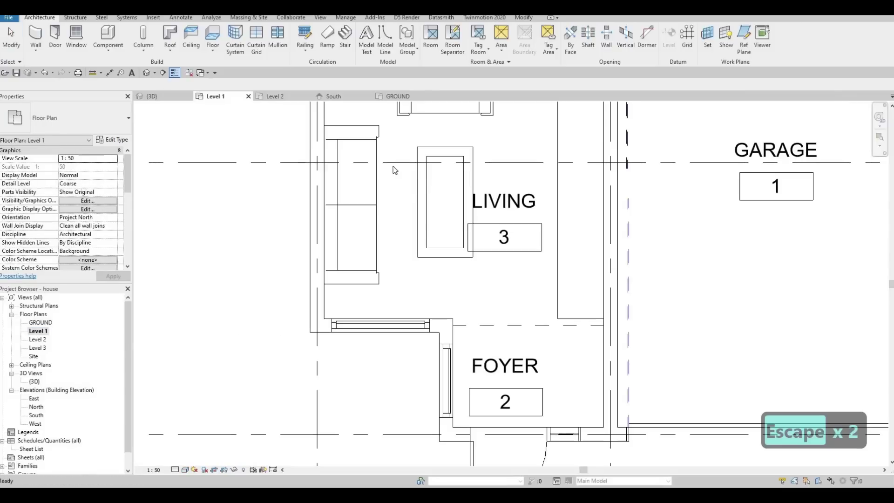
middle_drag(492, 404, 381, 221)
scroll(383, 219, down, 3)
middle_drag(489, 220, 411, 223)
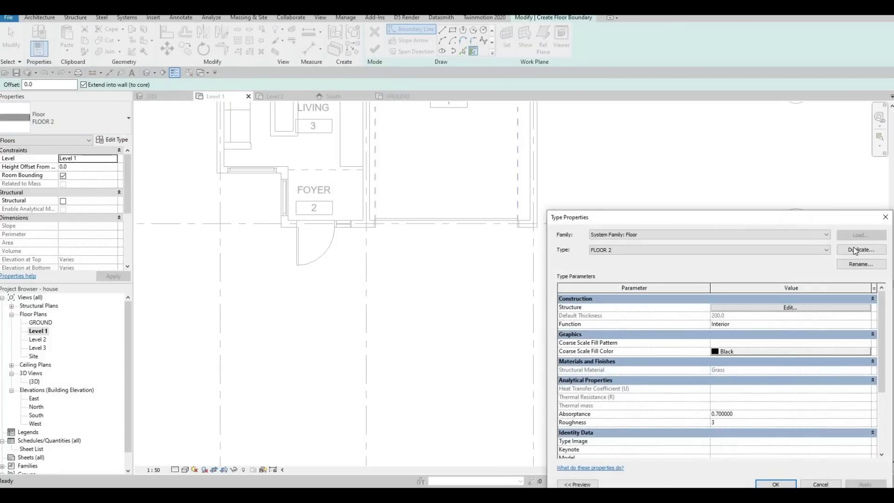
click(854, 248)
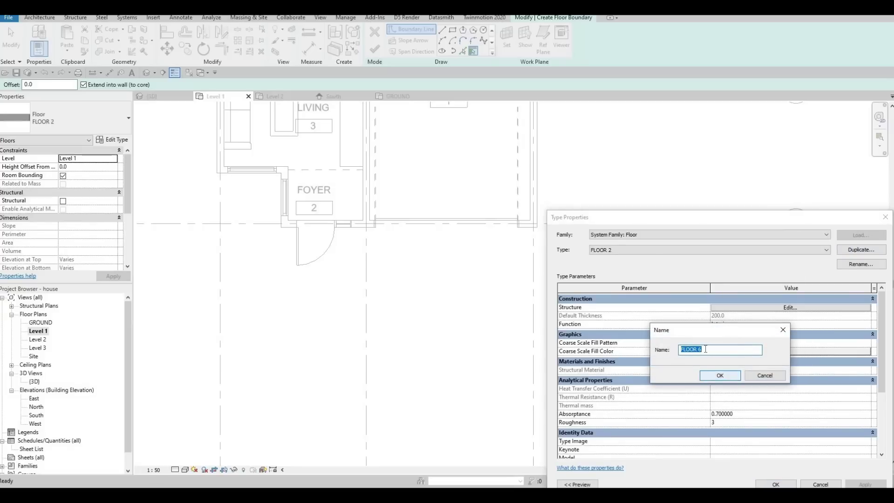
click(711, 376)
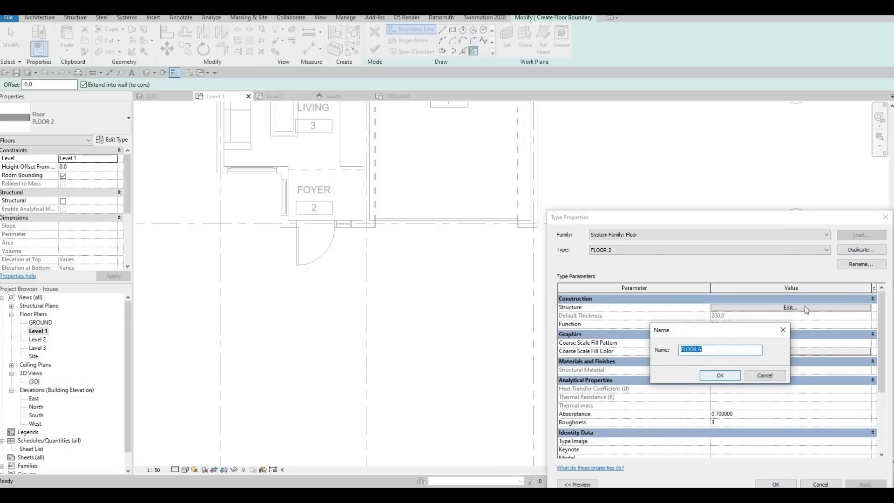
Set FLOOR 6's structure layer material to Concrete, C16/20 from the AEC Materials concrete library and confirm the type.
click(774, 308)
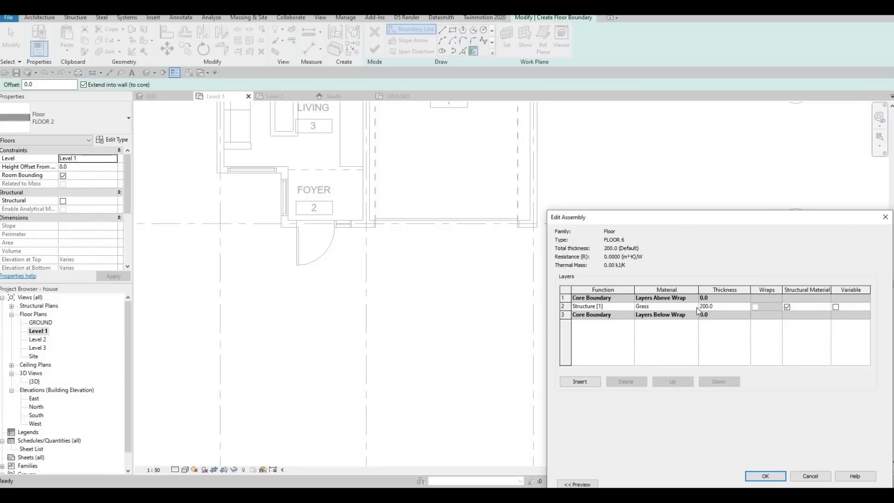
click(697, 308)
click(694, 307)
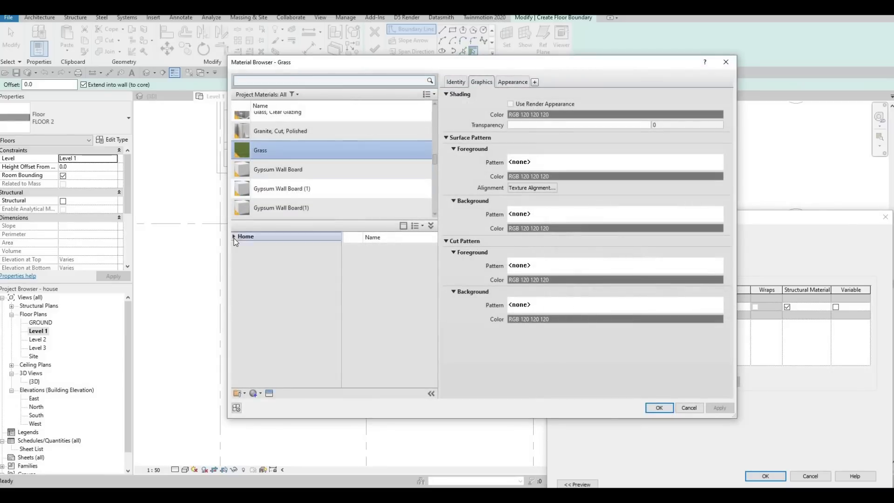
click(233, 237)
click(239, 256)
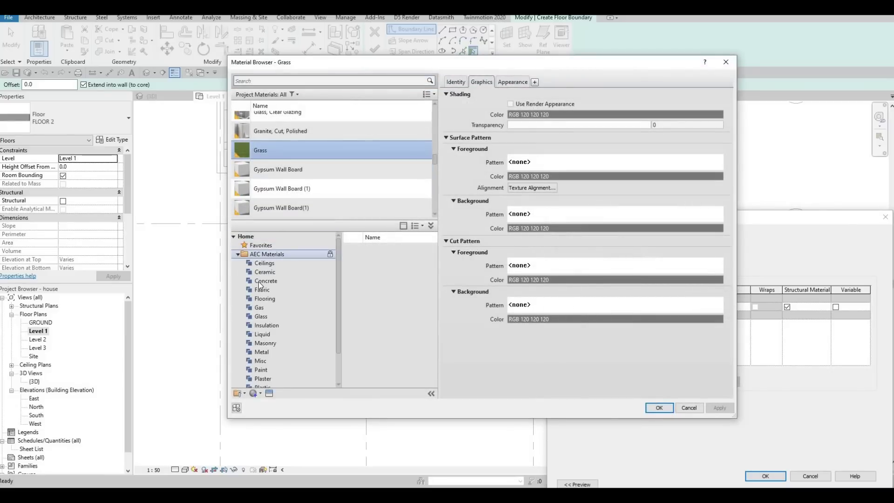
click(259, 282)
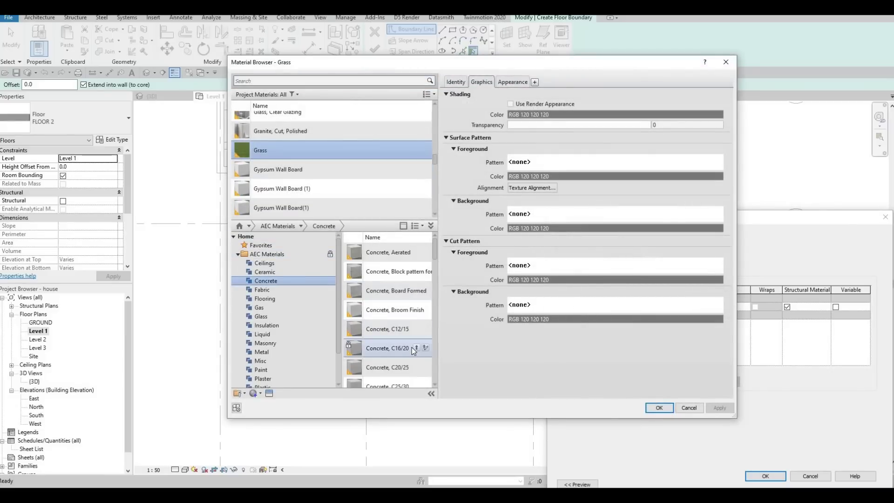
click(418, 348)
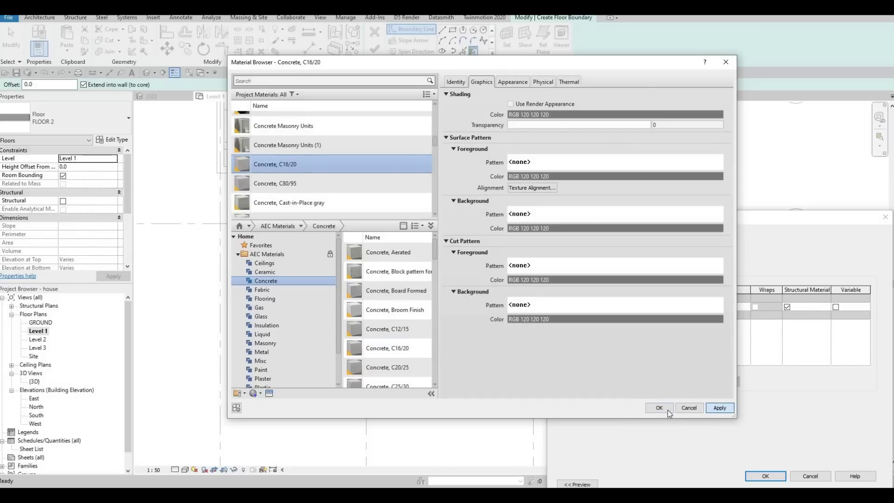
click(719, 407)
click(659, 408)
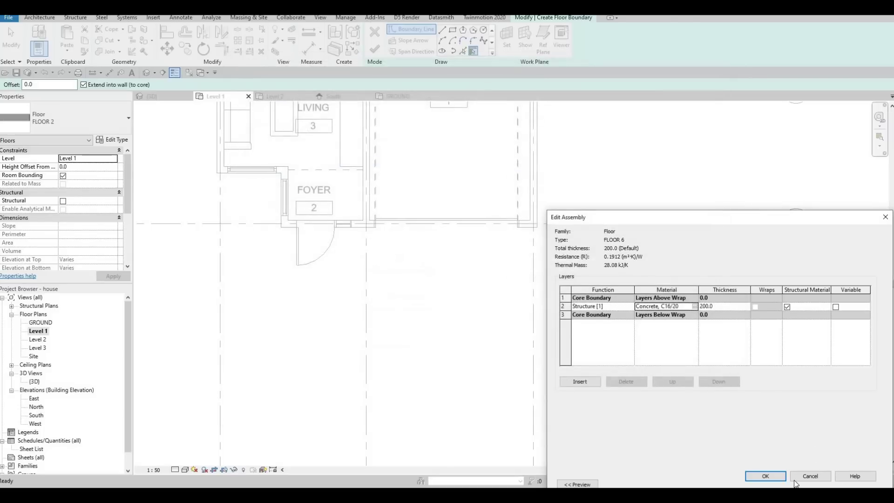
click(766, 476)
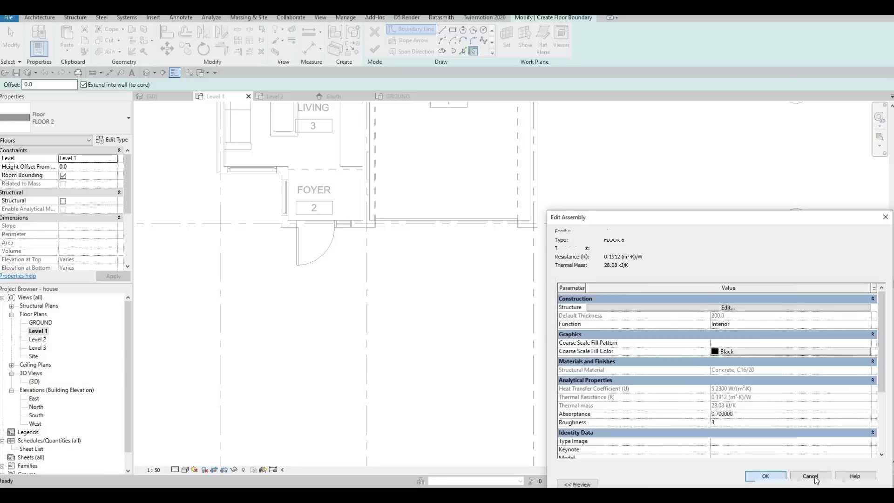
click(779, 480)
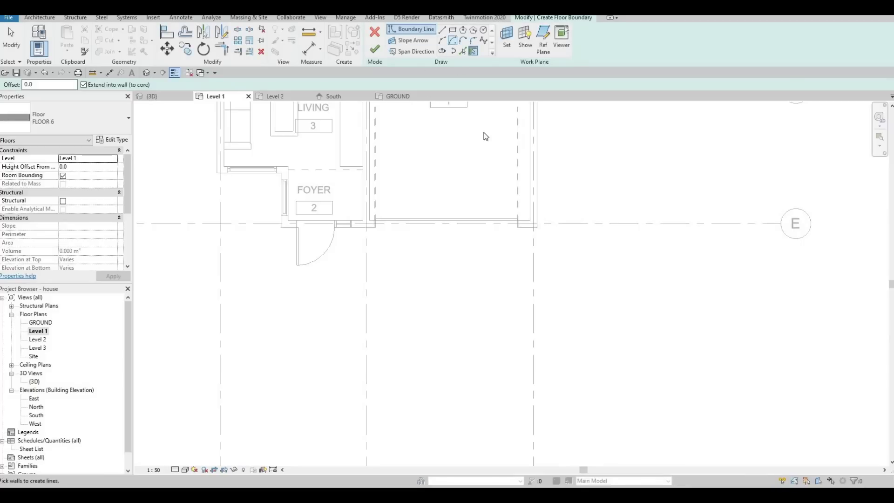
Sketch a rectangular floor boundary about 3440 mm deep in front of the house, from the garage's outer front corner to grid 1.
click(537, 227)
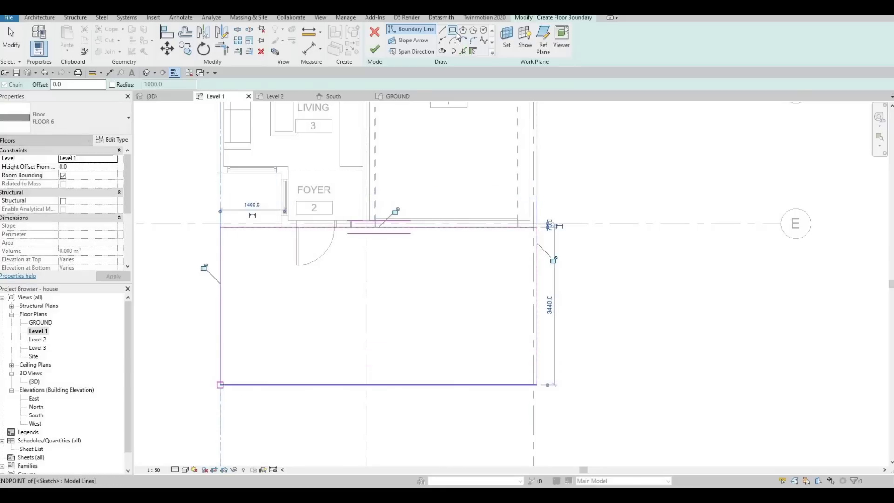
key(Escape)
key(Escape)
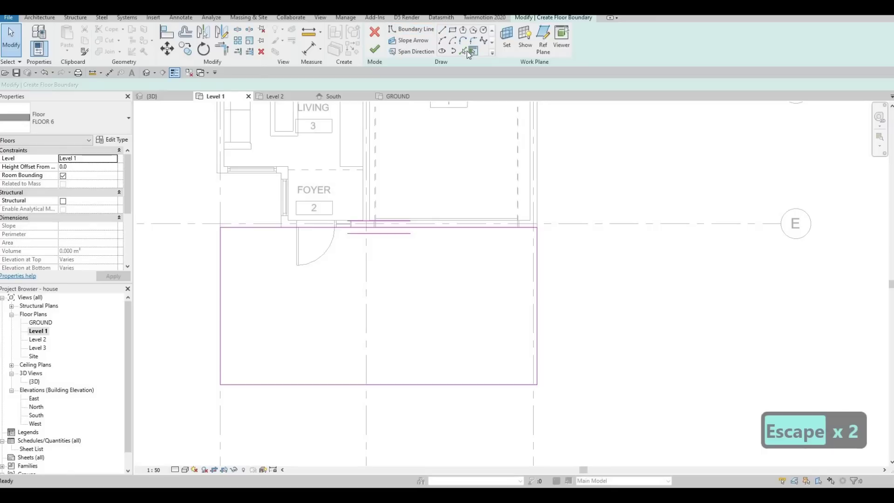
Add boundary lines picked from the outer faces of the foyer's side wall and the living room's front wall.
click(462, 51)
click(281, 221)
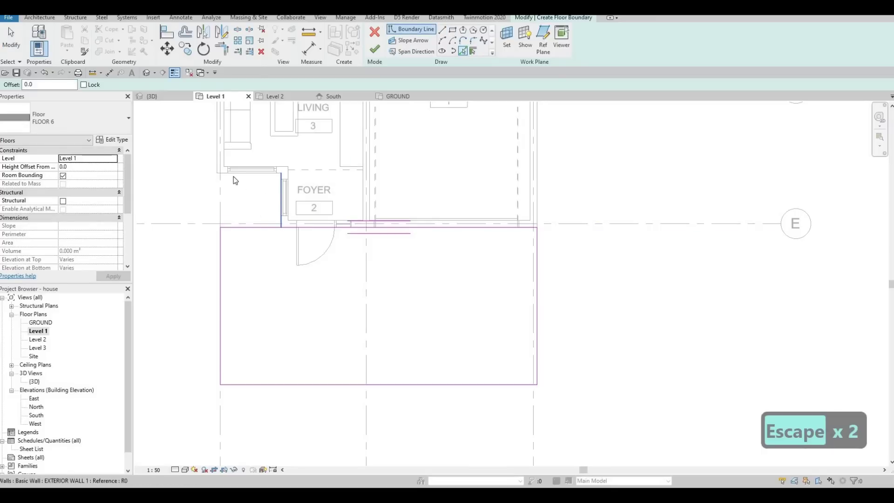
click(223, 175)
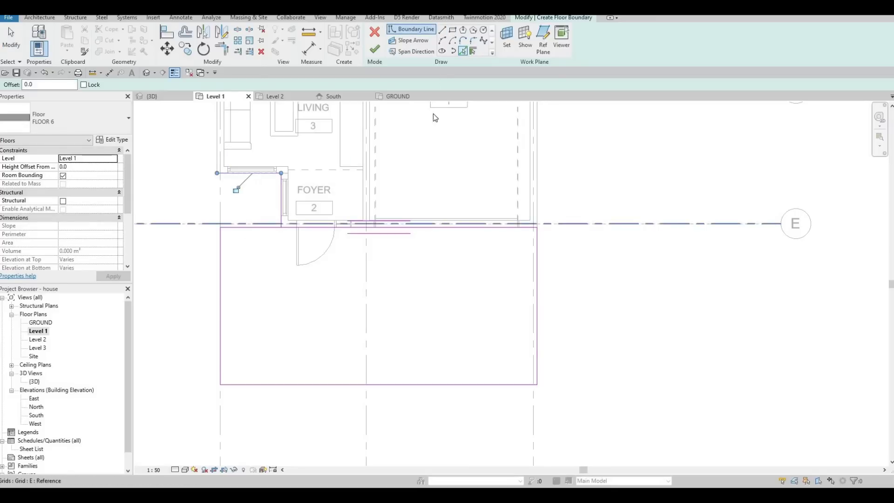
key(Escape)
Draw boundary lines from the grid 1 edge, 1500 mm in front of the foyer wall, across to grid 2 and down to the front edge.
click(442, 30)
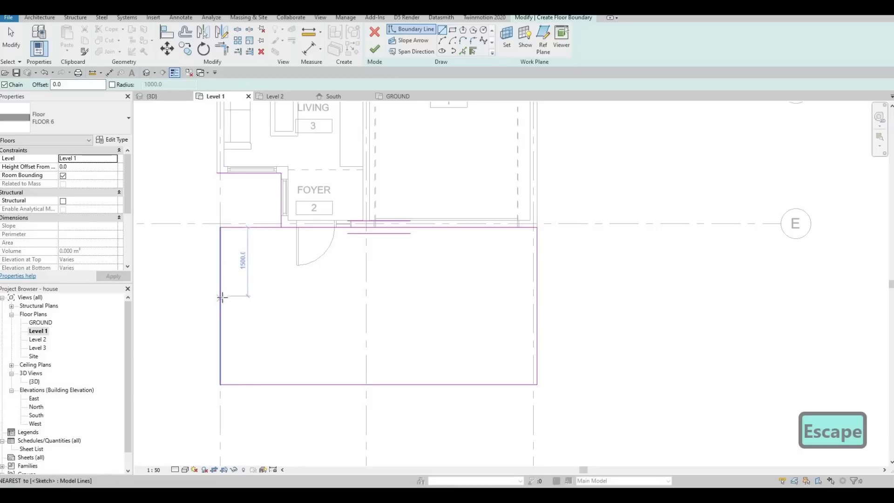
click(220, 296)
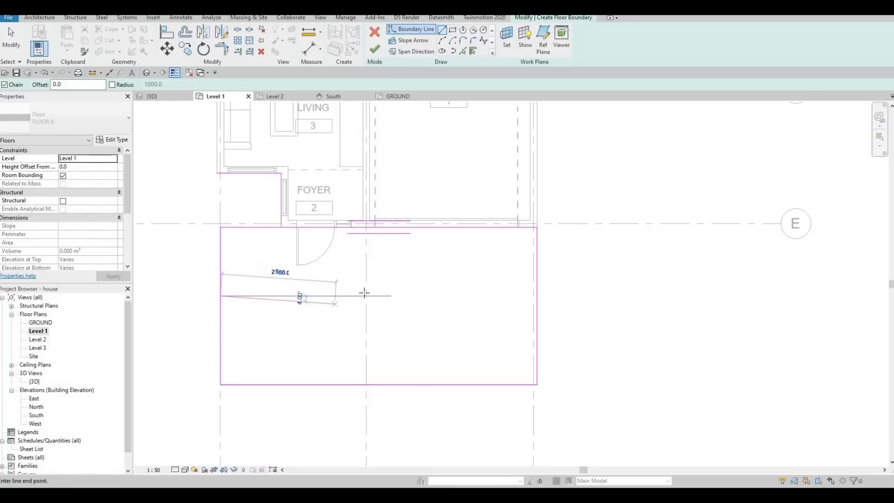
click(365, 298)
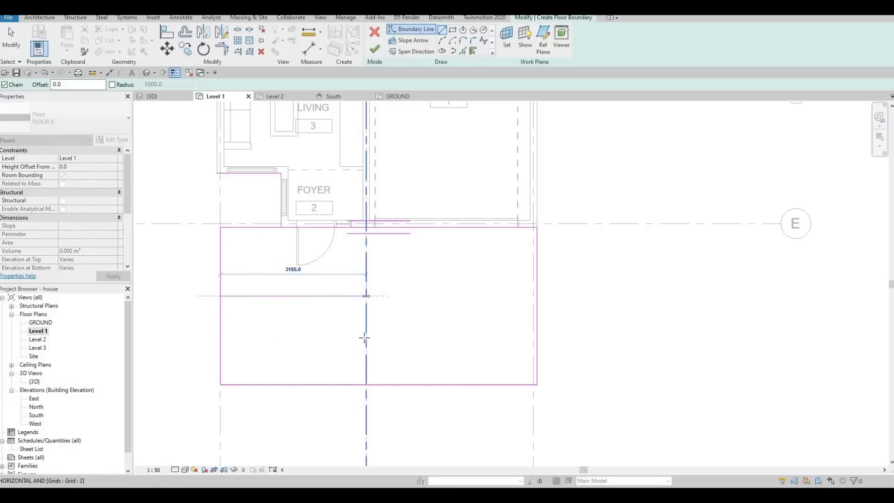
click(366, 385)
key(Escape)
key(Escape)
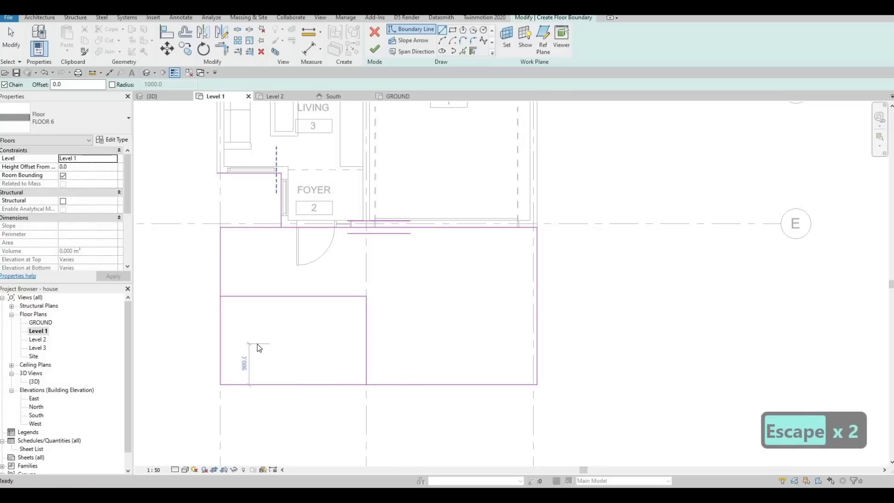
Trim the overlapping boundary lines into one closed stepped outline around the foyer and garage fronts, and finish the floor.
key(Escape)
key(t)
key(r)
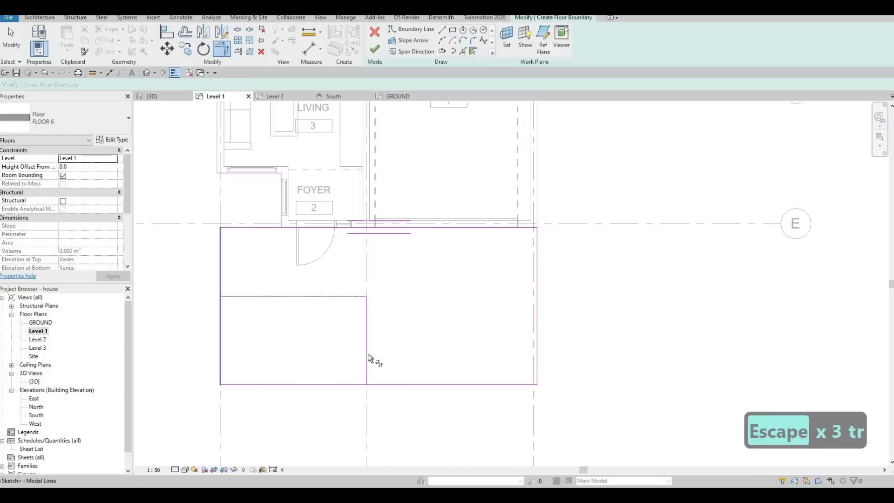
click(289, 227)
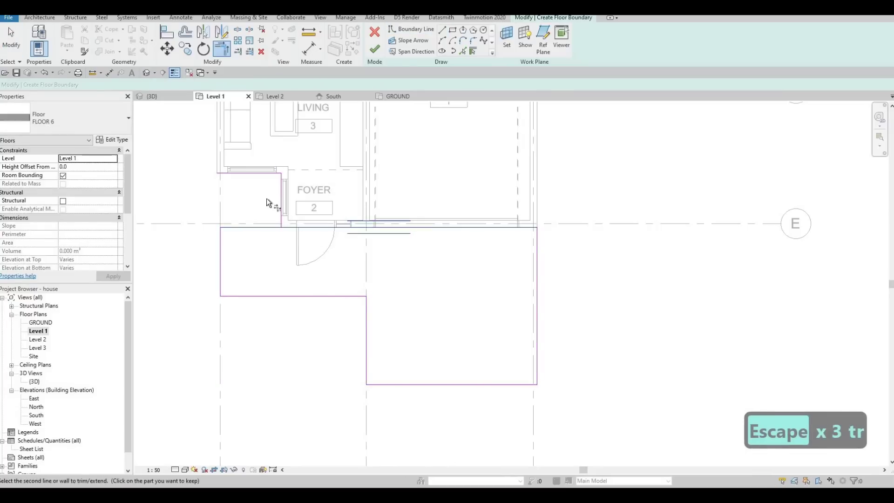
click(247, 174)
click(221, 231)
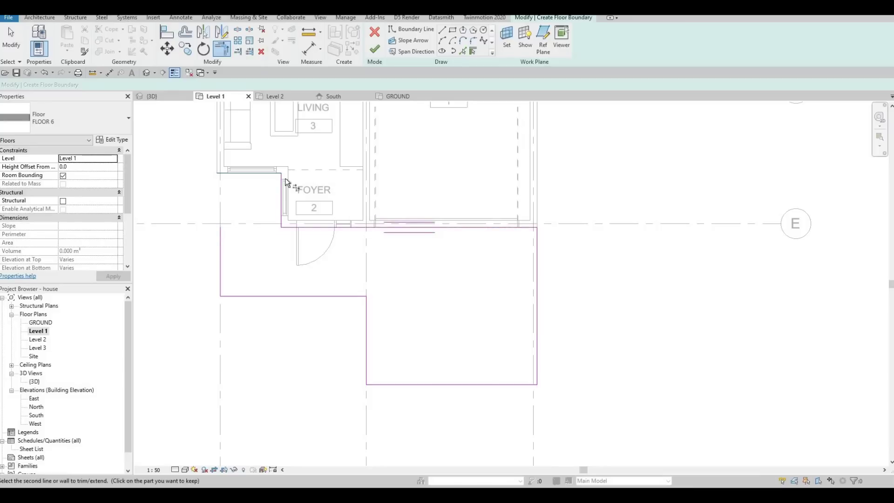
click(374, 49)
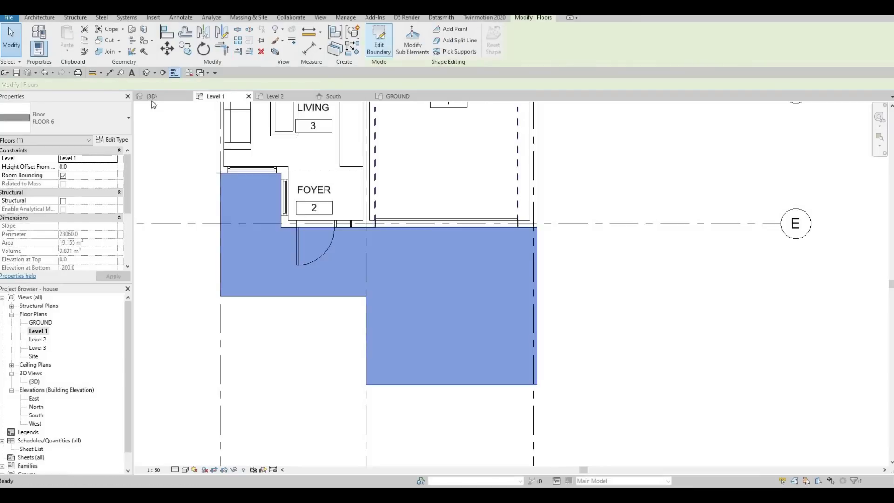
Select the new front slab in the 3D view, open the GROUND floor plan and duplicate the slab's type as FLOOR 7.
click(163, 96)
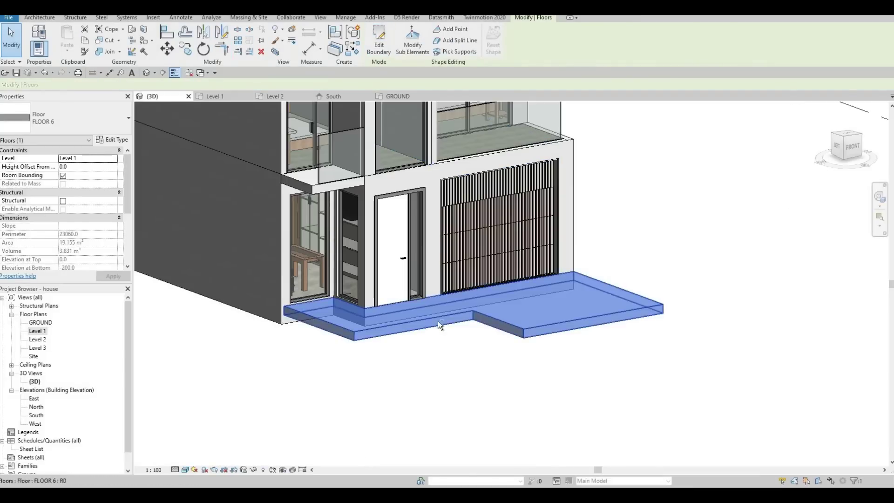
key(Escape)
shift+middle_drag(437, 320, 438, 283)
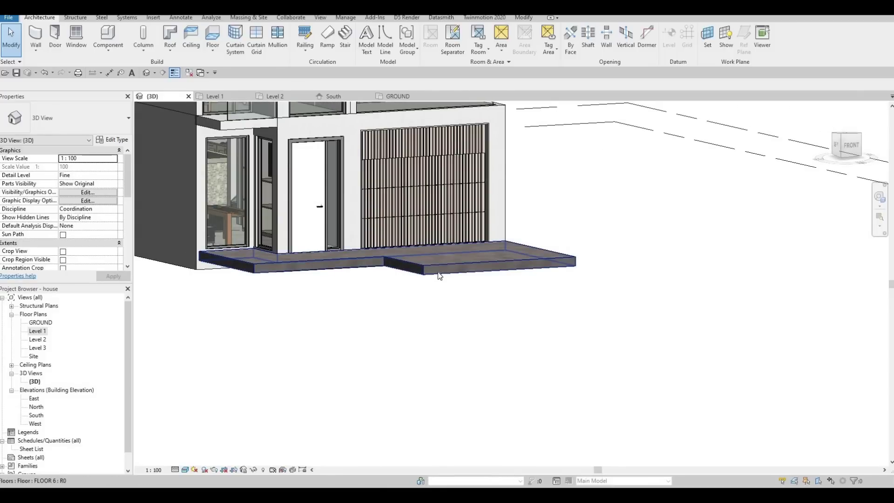
click(438, 273)
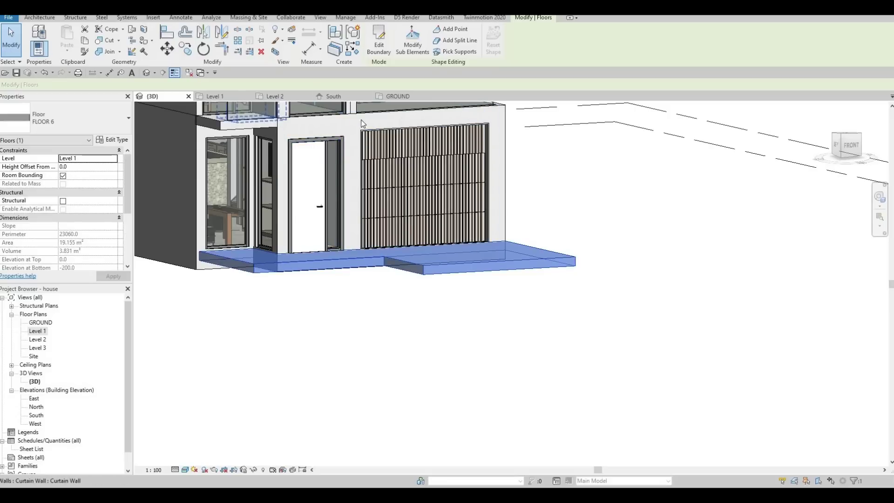
shift+middle_drag(539, 275, 454, 287)
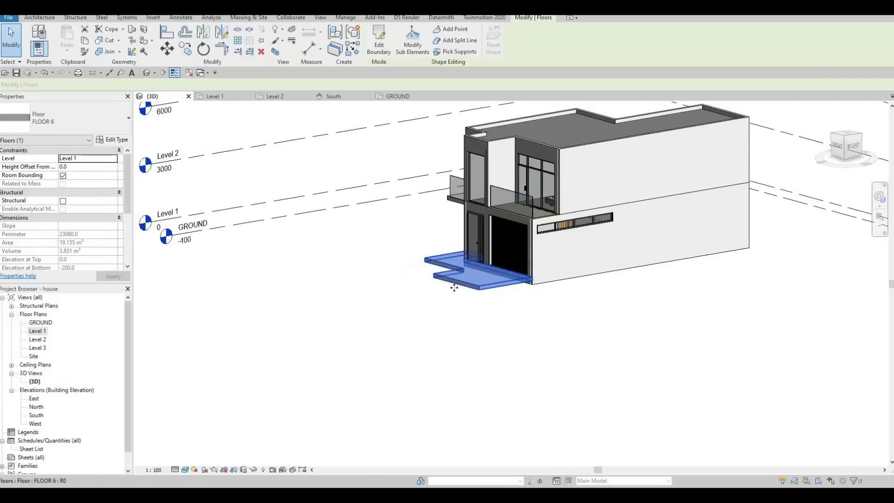
double_click(41, 323)
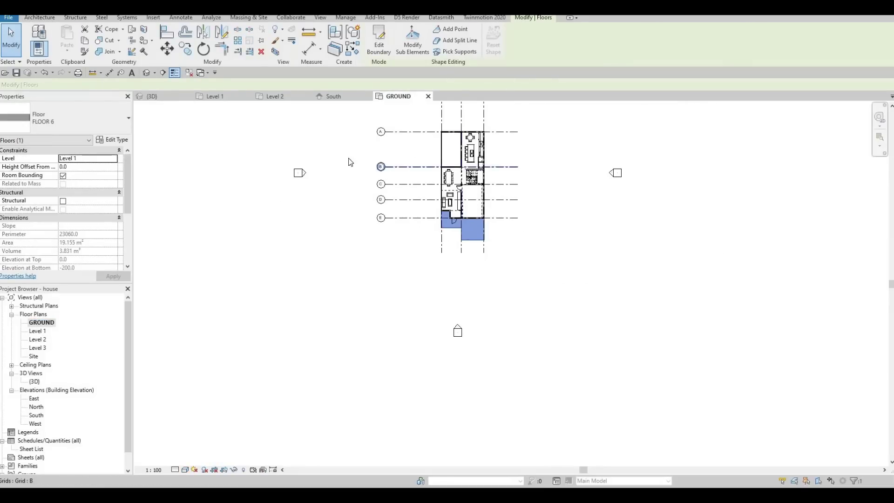
middle_drag(350, 162, 312, 148)
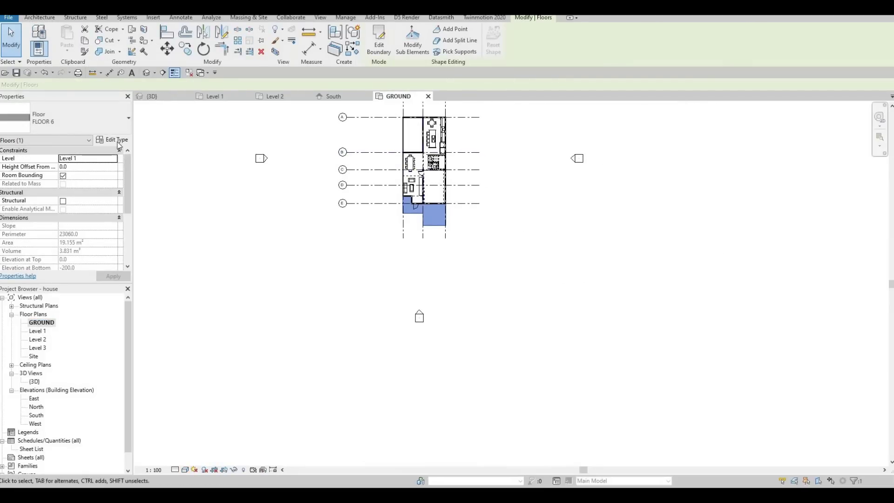
click(118, 150)
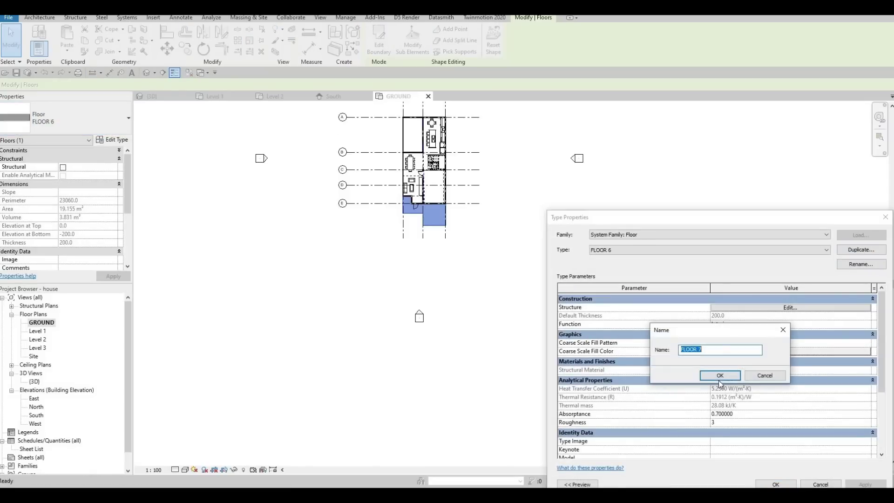
click(720, 375)
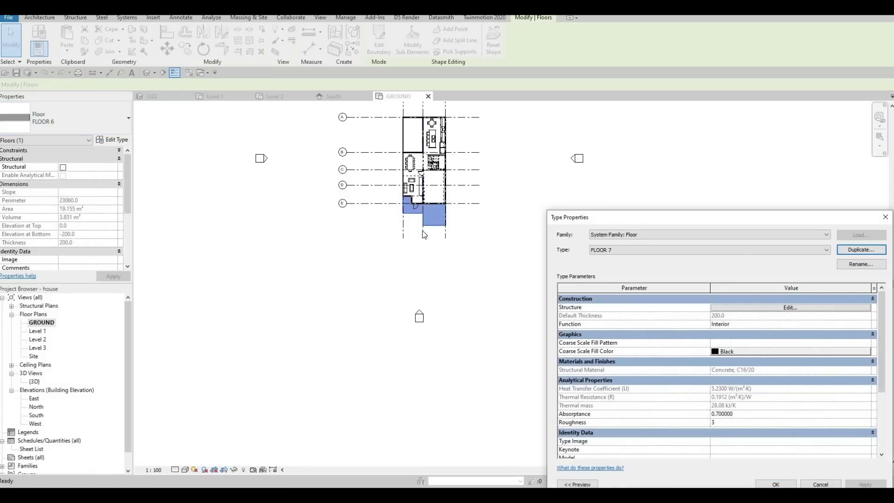
Set FLOOR 7's structure layer material to Concrete, C35/45 from the AEC Materials concrete library and confirm the type.
click(715, 308)
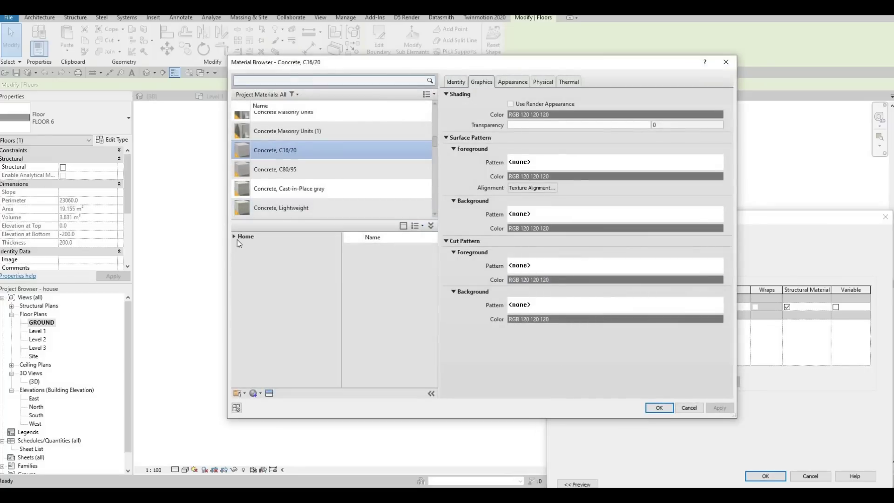
click(234, 237)
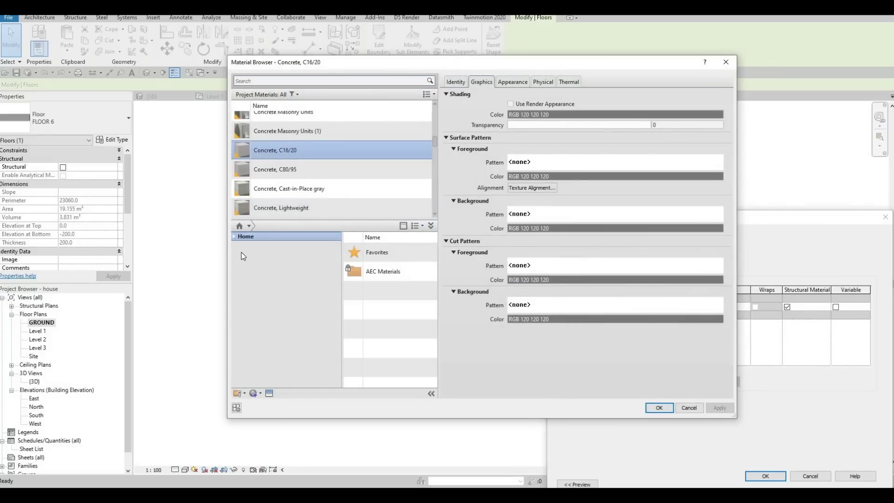
click(238, 254)
click(254, 280)
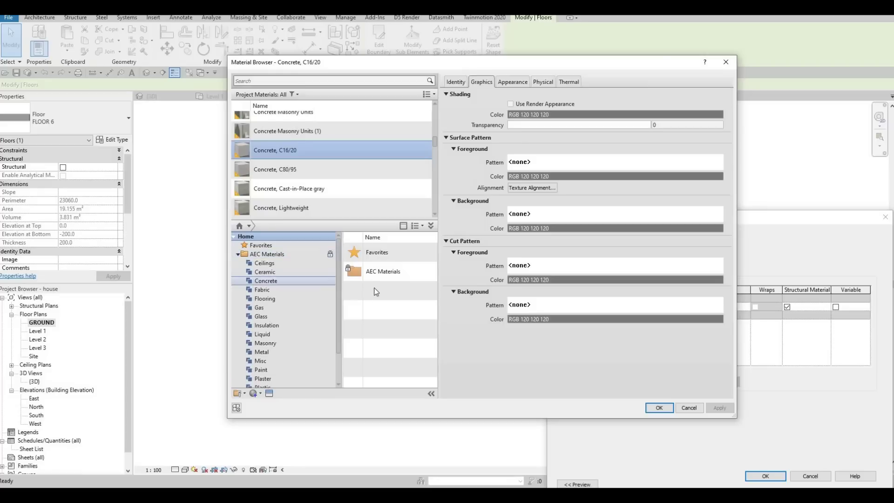
scroll(403, 376, down, 3)
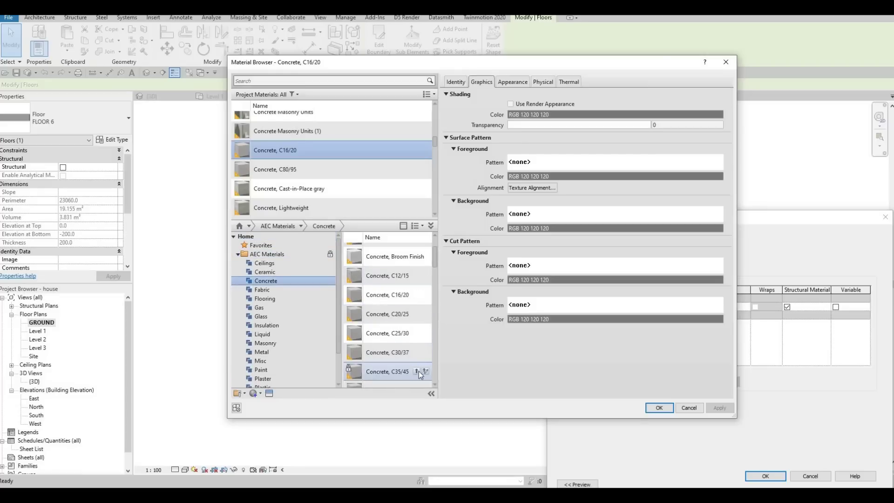
click(660, 410)
click(764, 477)
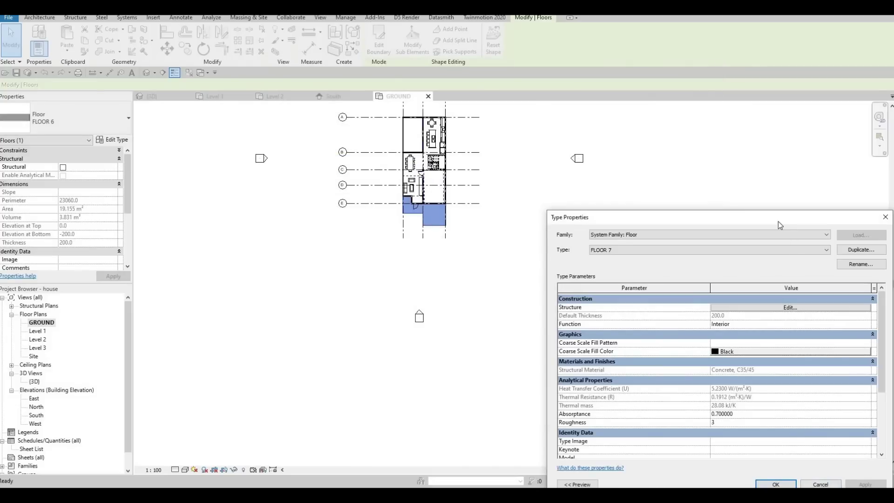
drag(778, 224, 699, 157)
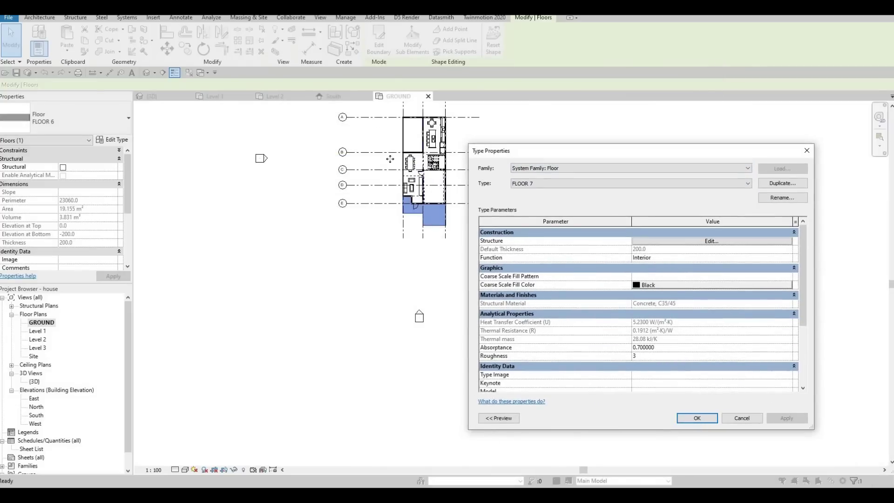
click(697, 417)
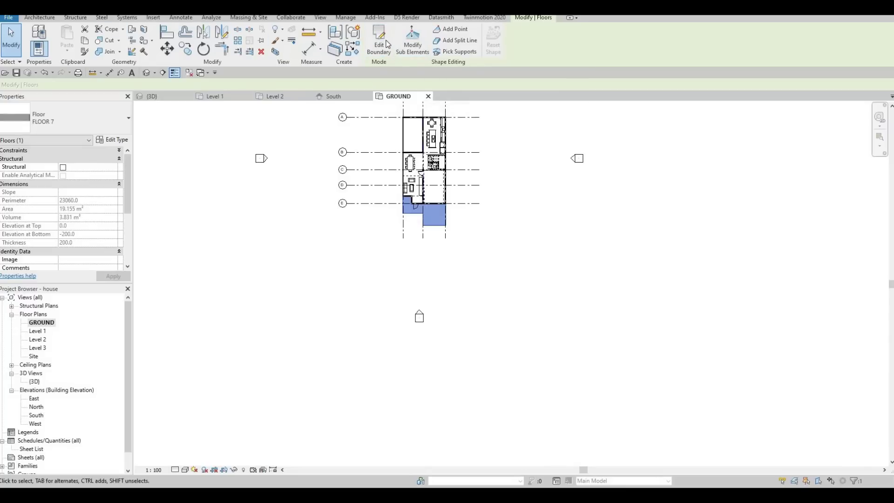
Change the type of the stepped slab in front of the house back to FLOOR 6 and deselect it.
scroll(429, 227, up, 5)
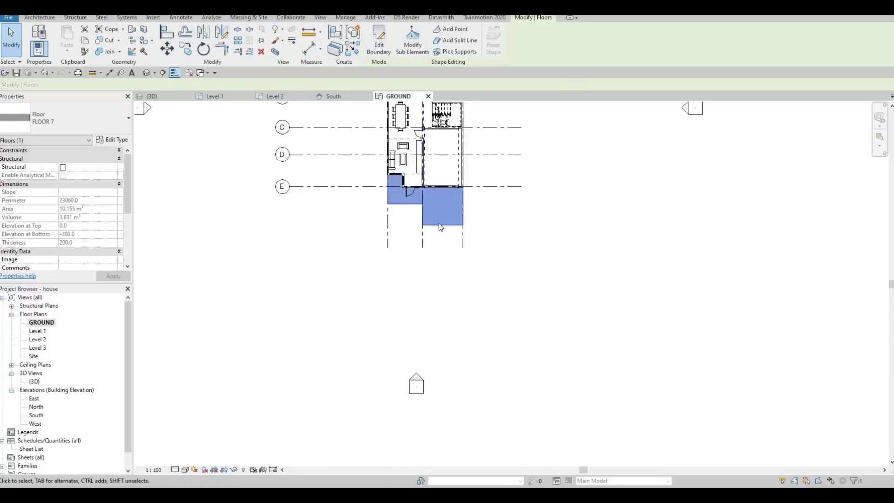
key(Escape)
click(402, 191)
click(89, 119)
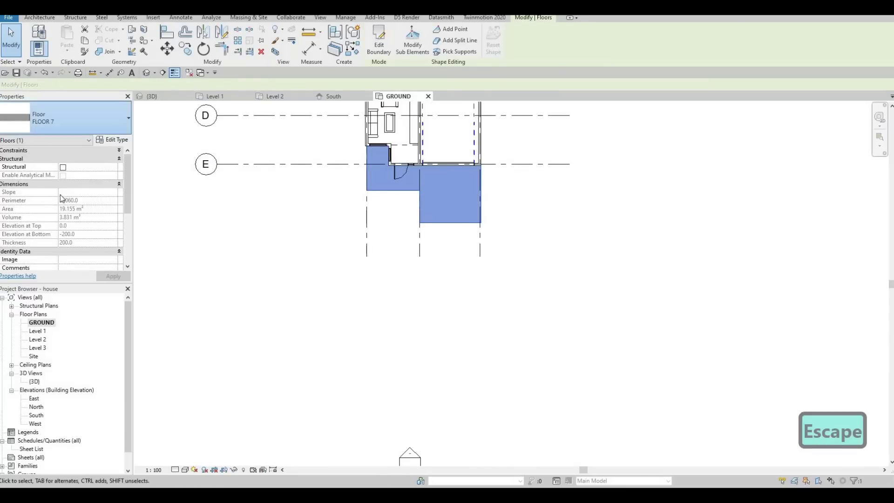
click(49, 203)
key(Escape)
key(Escape)
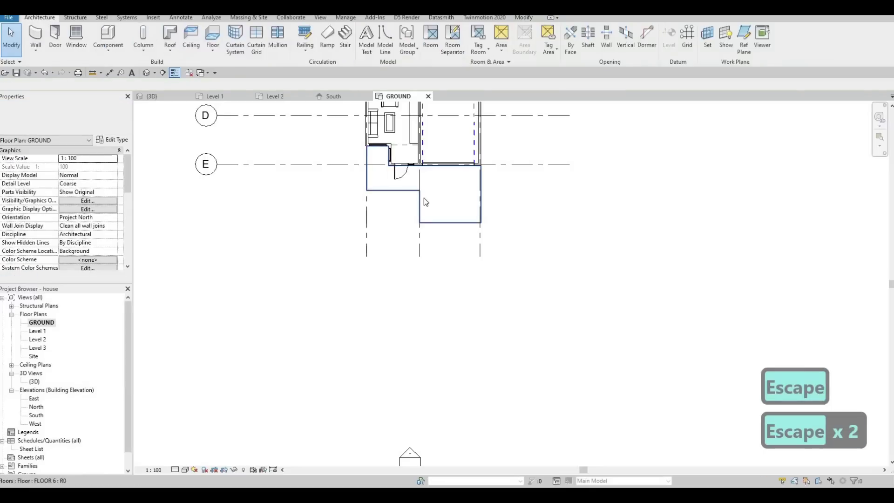
Create a similar floor from a rectangle about 18900 mm wide and 7800 mm deep, set apart in front of the stepped slab.
click(424, 199)
key(c)
key(s)
click(453, 30)
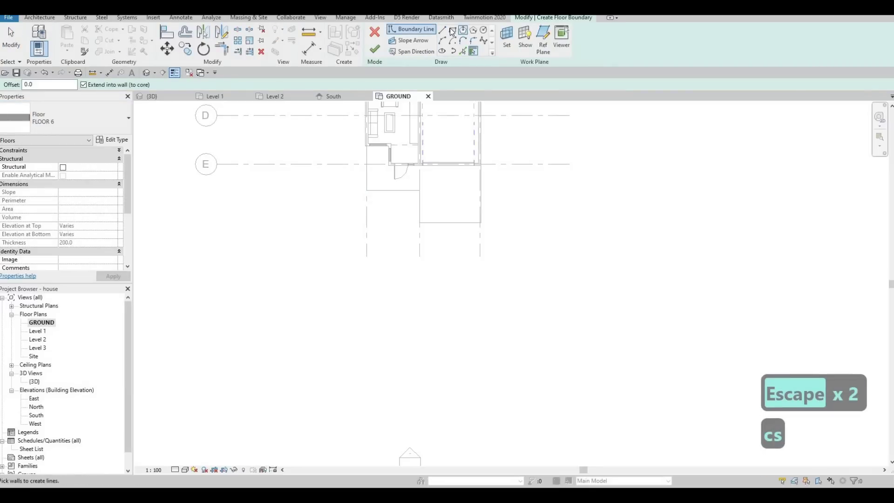
click(560, 271)
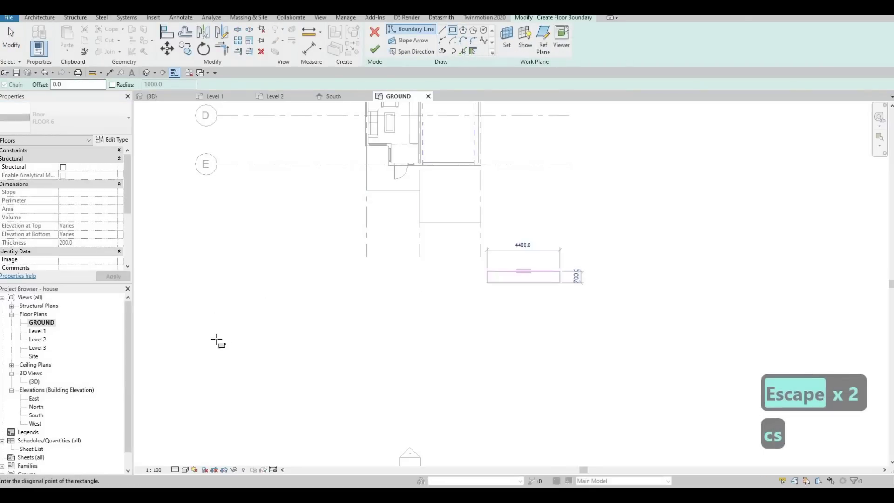
click(246, 400)
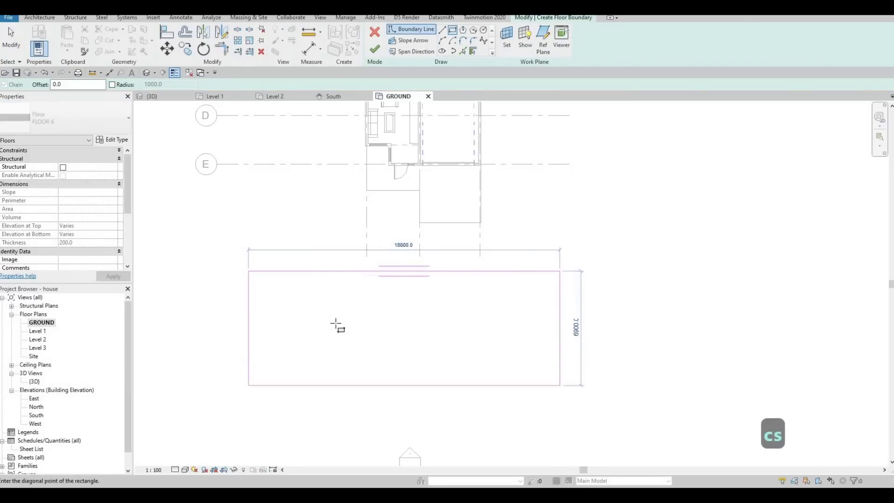
click(375, 49)
Change the type of the new rectangular ground slab to FLOOR 7.
key(Escape)
click(365, 270)
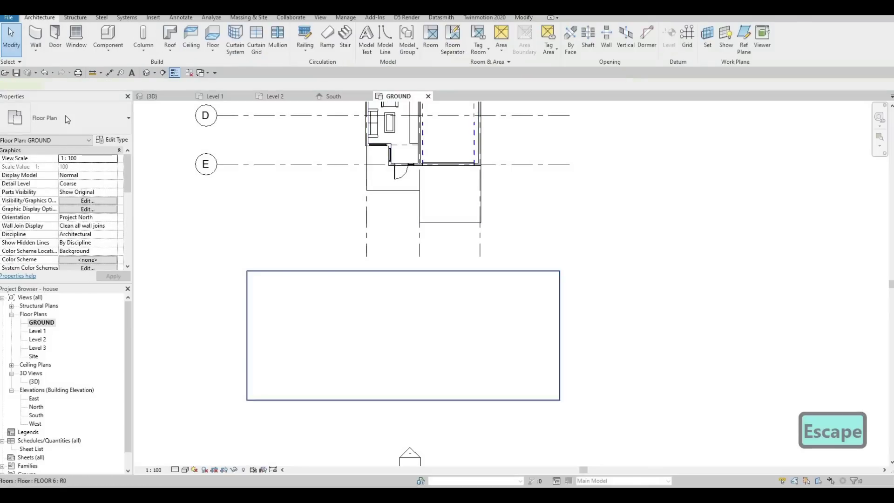
click(65, 118)
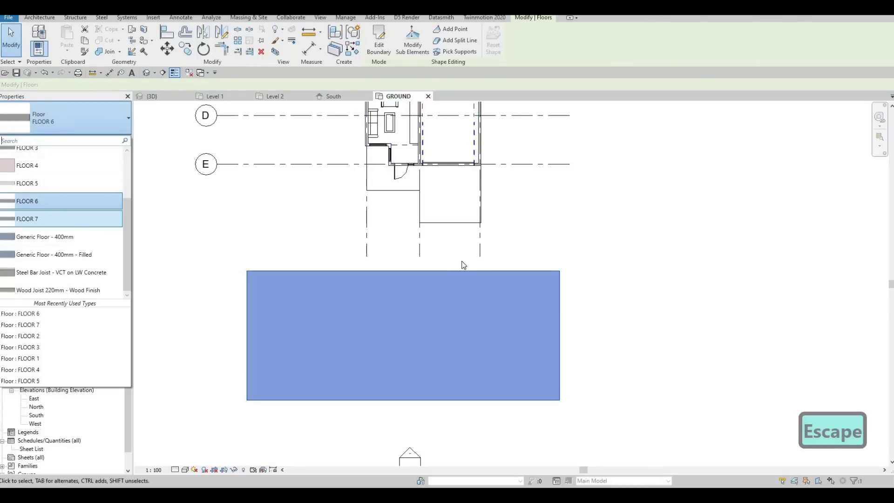
key(Escape)
key(Escape)
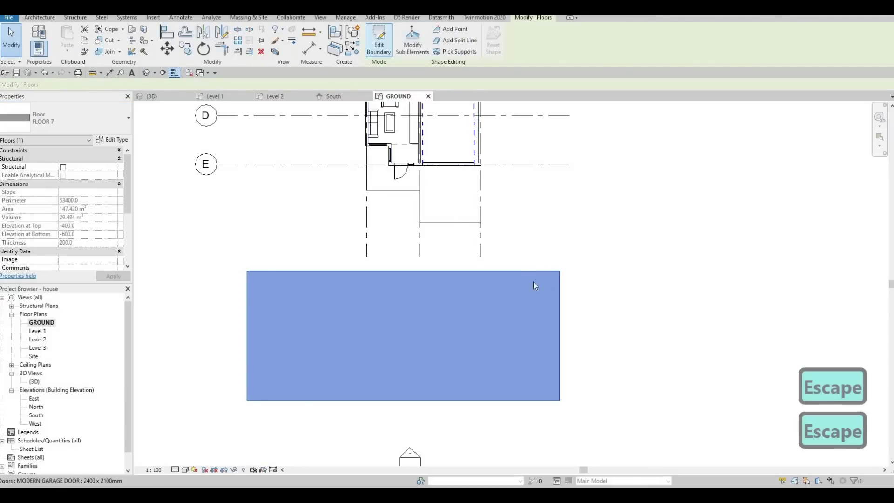
Edit the rectangular slab's boundary, moving its house-side edge to about 9900 mm depth and its garage-side end to about 24250 mm beyond the garage.
double_click(515, 271)
drag(529, 241, 530, 269)
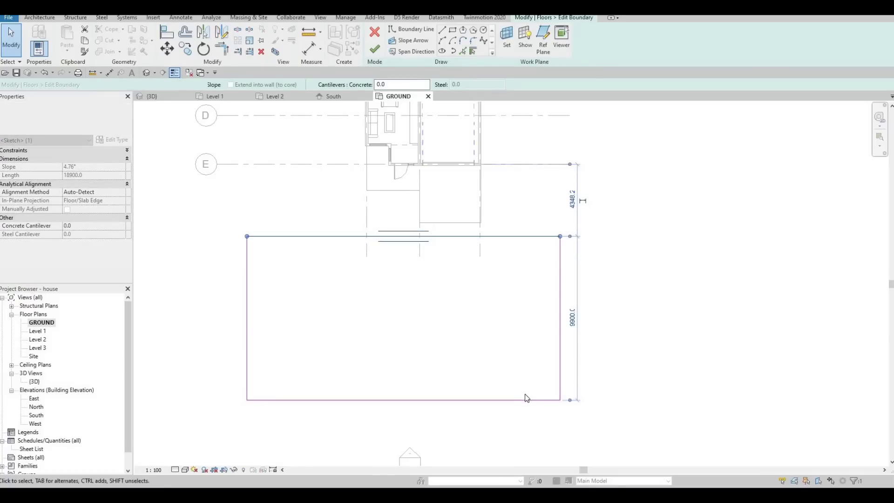
key(Escape)
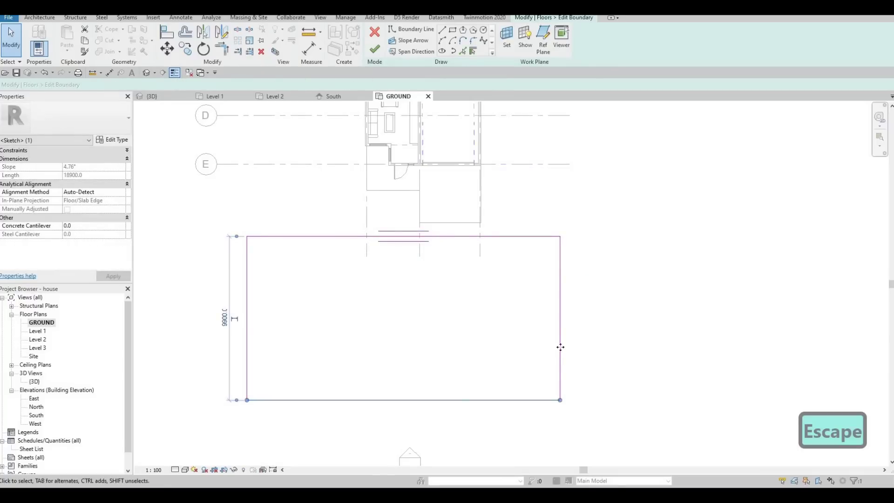
mouse_move(560, 345)
mouse_down()
mouse_move(893, 343)
mouse_move(872, 340)
mouse_up()
scroll(872, 341, down, 2)
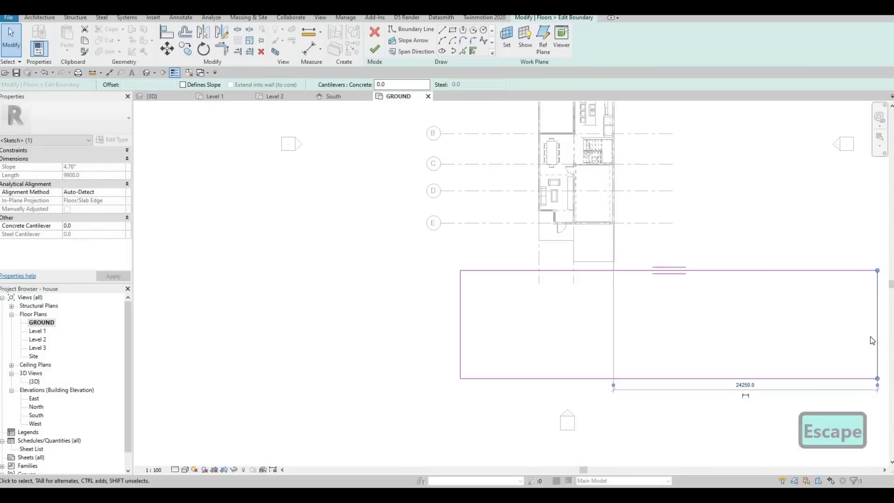
Move the house-side edge of the rectangular ground slab further away from the house and finish editing its boundary.
key(F1)
click(584, 270)
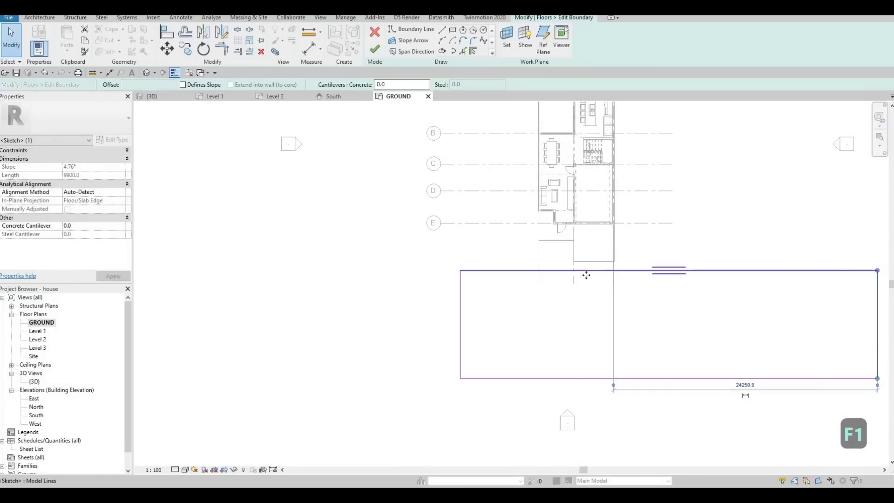
drag(586, 287, 586, 287)
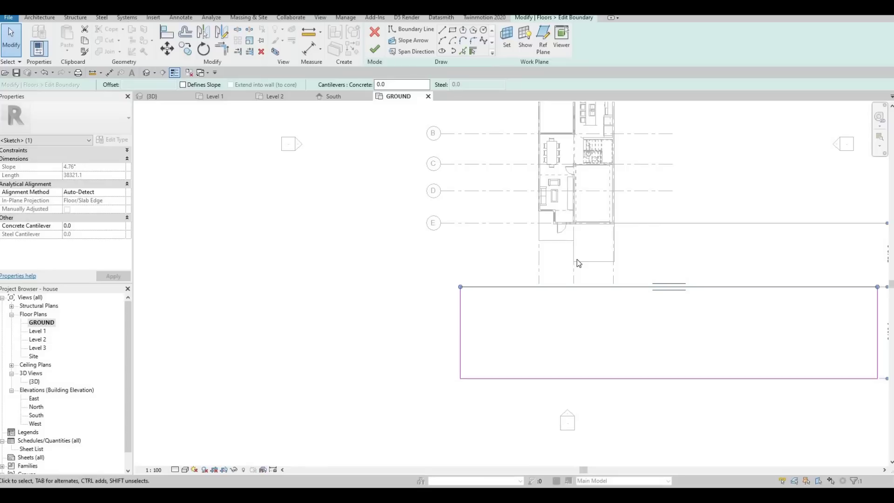
key(F1)
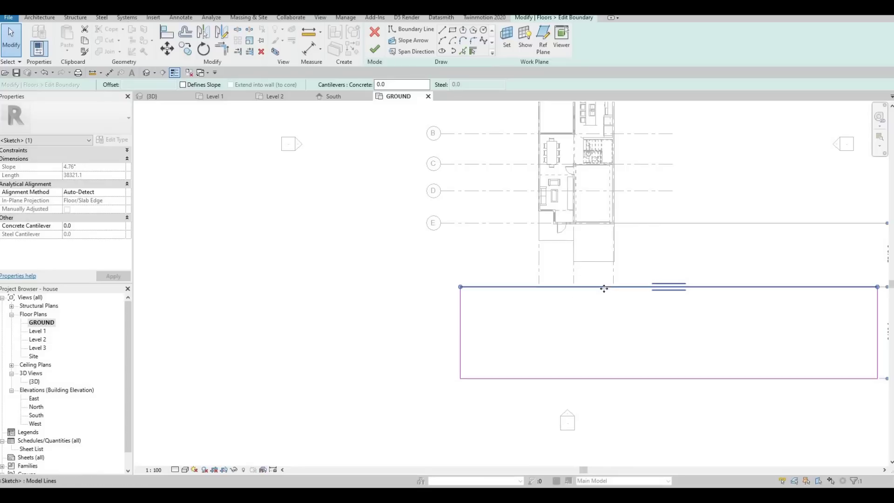
drag(604, 286, 604, 302)
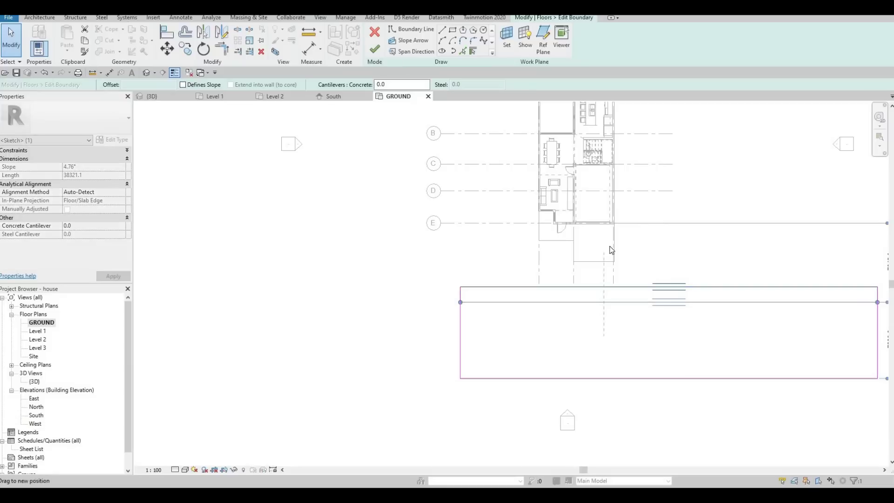
click(375, 52)
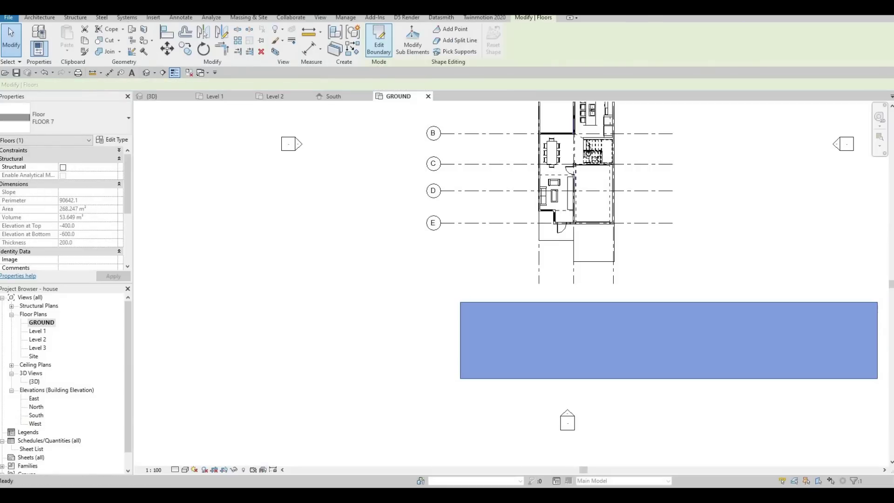
key(F1)
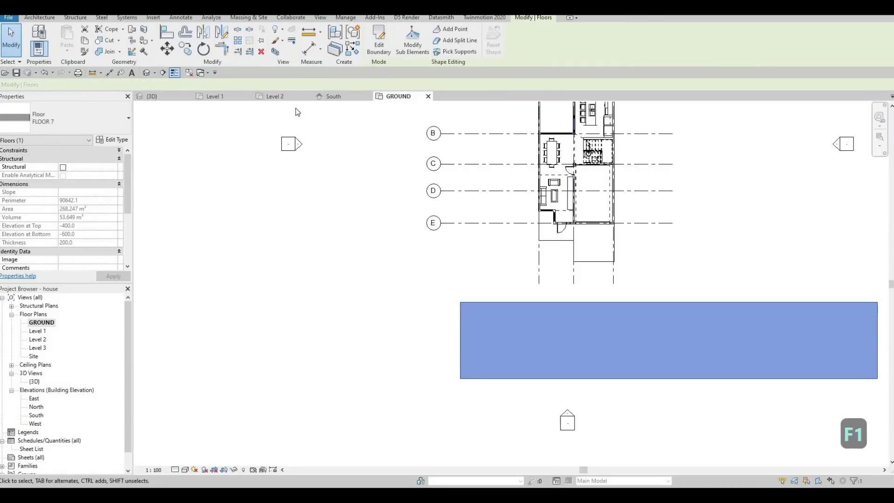
Switch to the 3D view and select the stepped FLOOR 6 slab in front of the house.
click(226, 96)
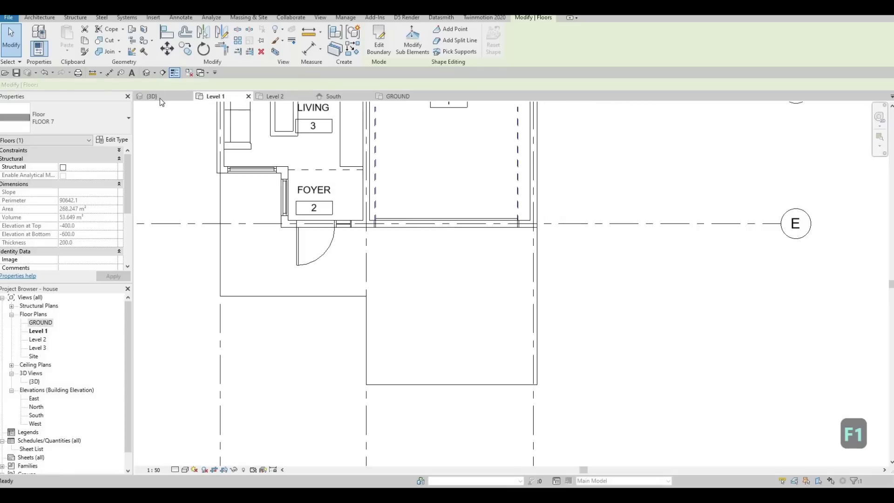
click(160, 98)
shift+middle_drag(417, 270, 251, 268)
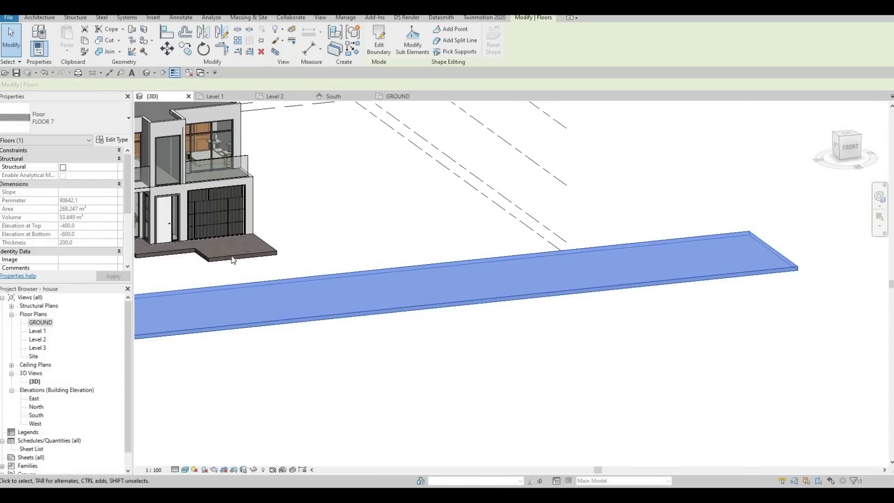
scroll(394, 258, up, 4)
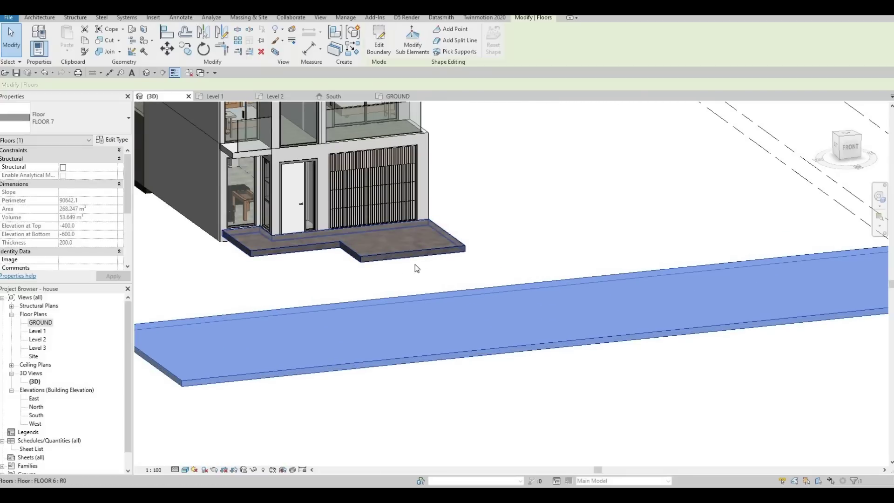
shift+middle_drag(415, 265, 399, 282)
click(399, 281)
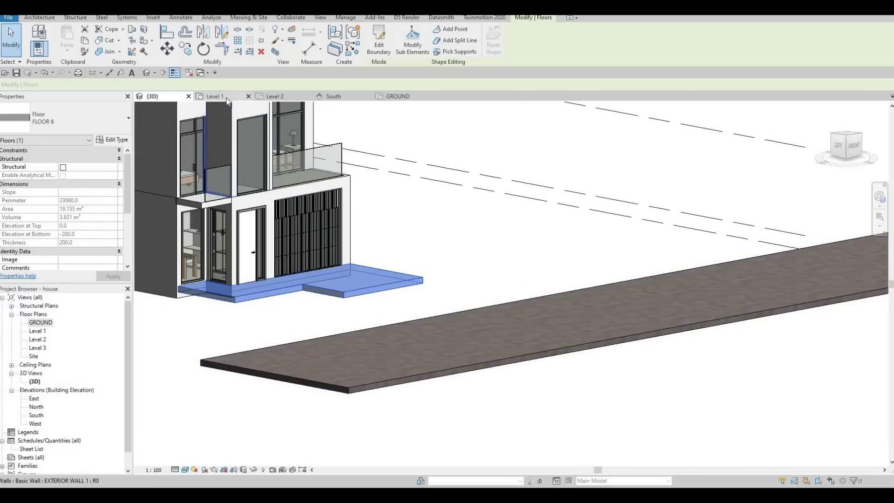
Create a similar floor on Level 1 from a rectangle about 3650 by 3730 mm, between grids 2 and 3, bridging the stepped slab and ground slab.
click(196, 96)
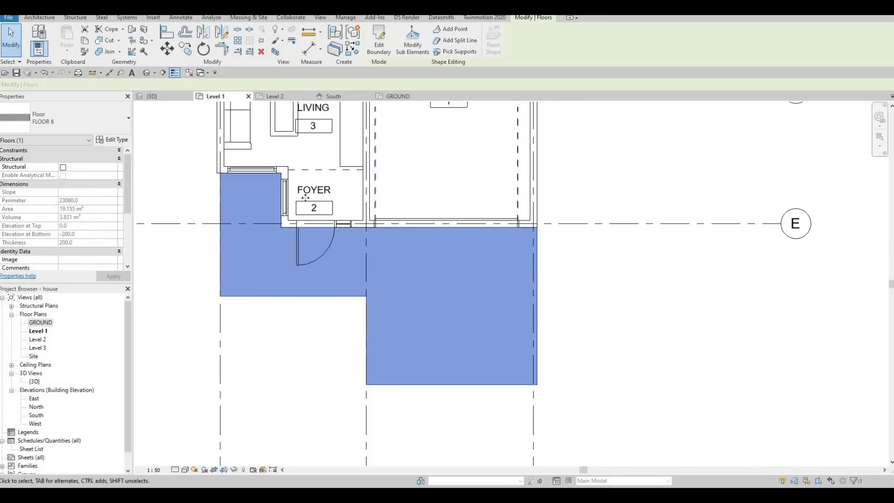
scroll(308, 211, down, 2)
key(c)
key(s)
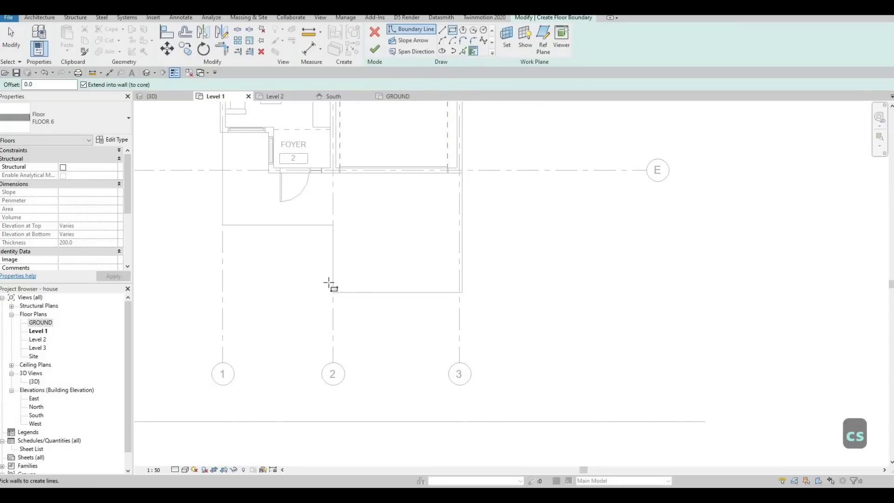
key(l)
key(i)
click(333, 293)
click(463, 293)
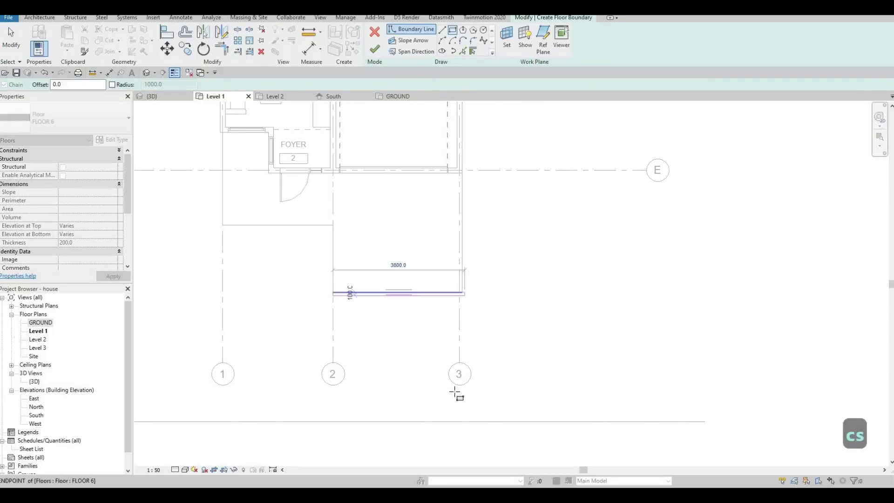
click(460, 422)
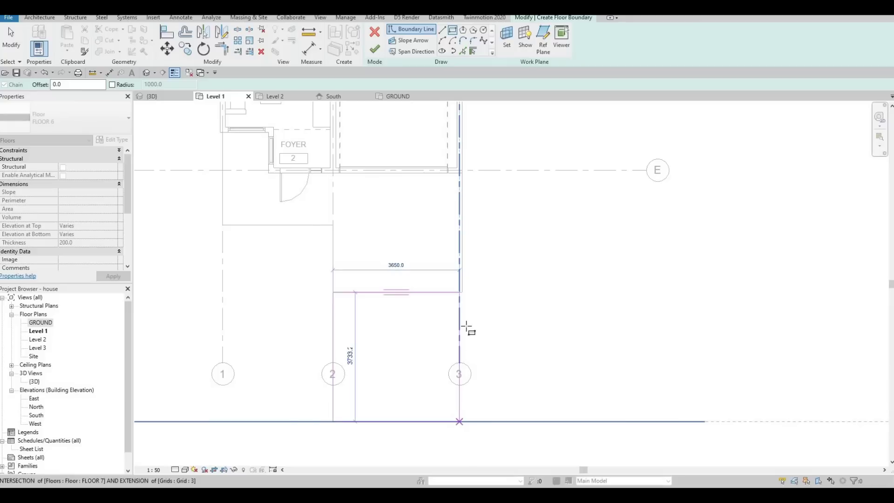
key(Escape)
scroll(466, 328, up, 2)
key(Escape)
key(Escape)
Align the new floor sketch's grid 3 side with the stepped slab's outer edge and finish the floor.
key(a)
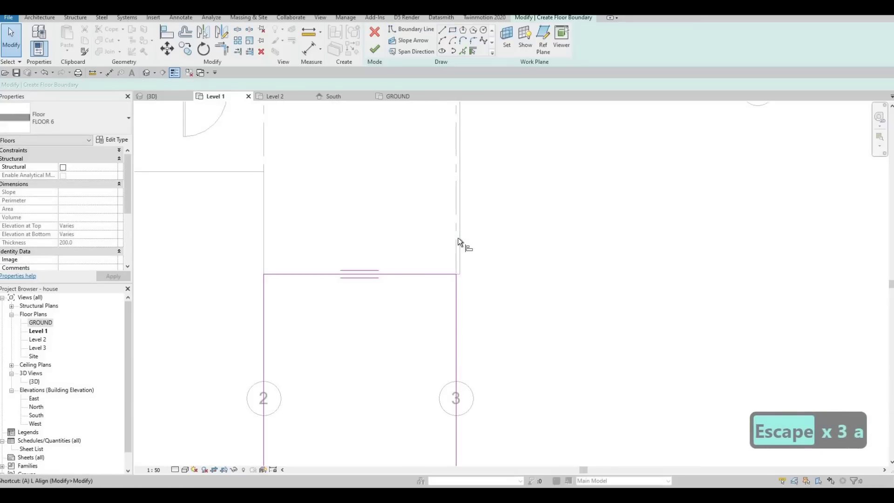
key(l)
click(458, 293)
click(457, 293)
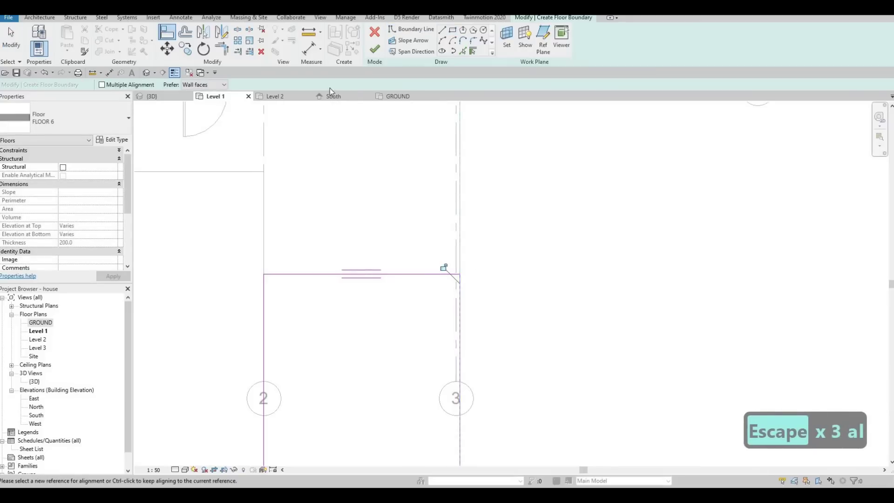
key(Escape)
key(Escape)
click(375, 48)
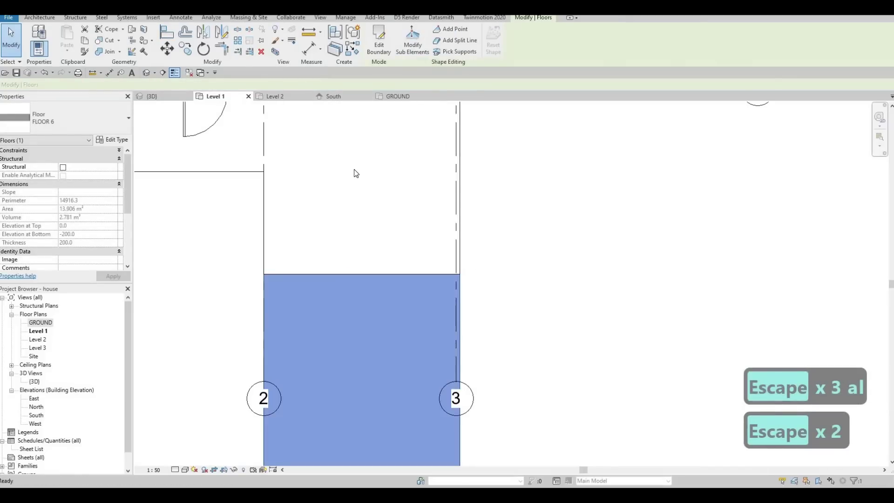
Slope the connecting floor into a ramp by setting the elevation of its two corners at the ground slab to -400.
click(430, 309)
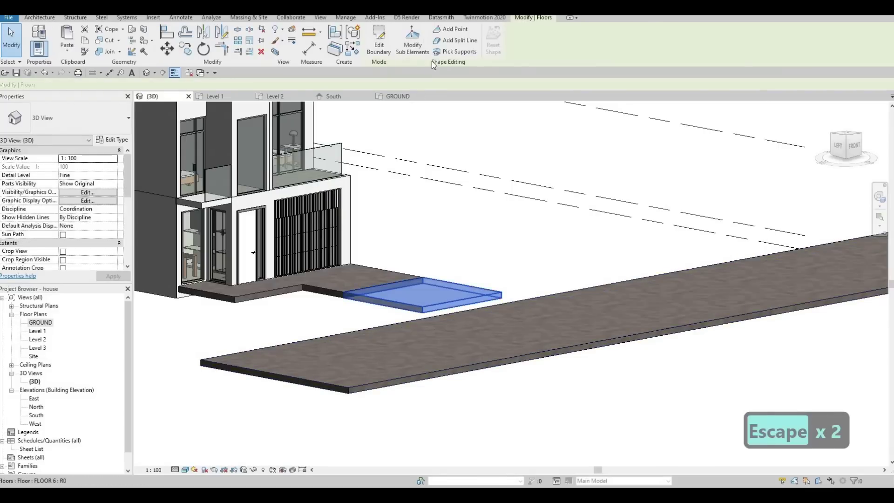
click(412, 37)
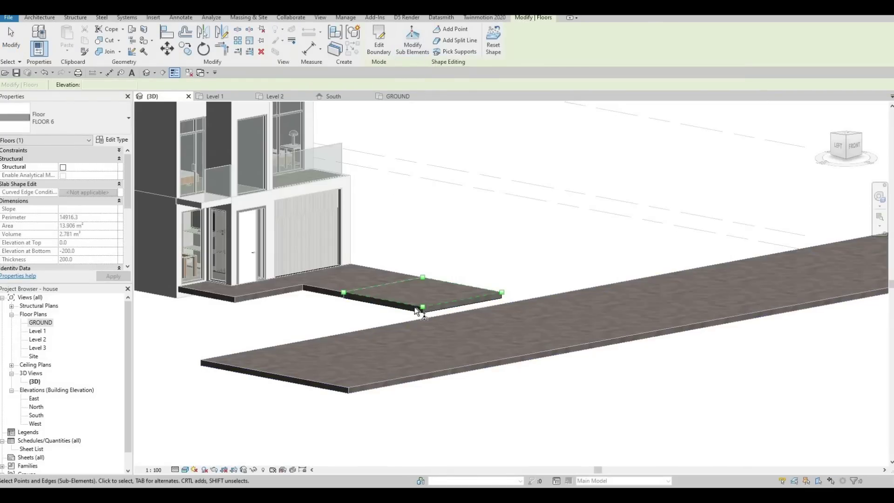
scroll(415, 310, up, 2)
click(420, 307)
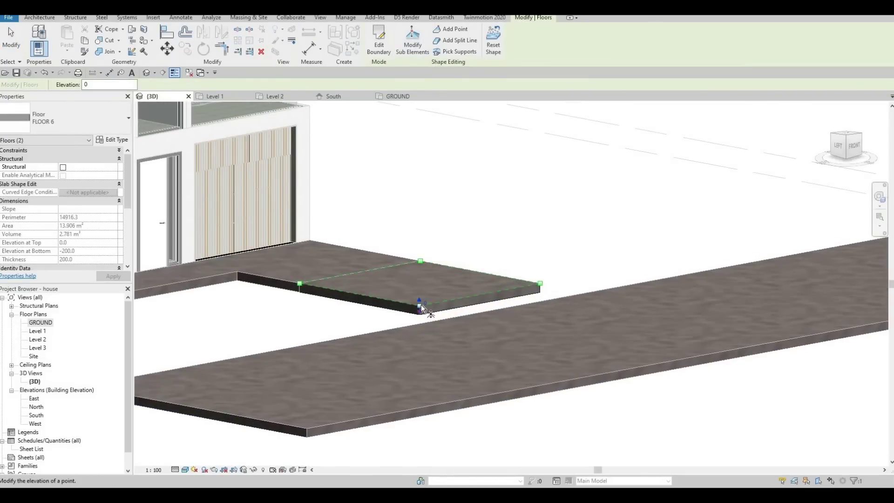
scroll(422, 305, up, 2)
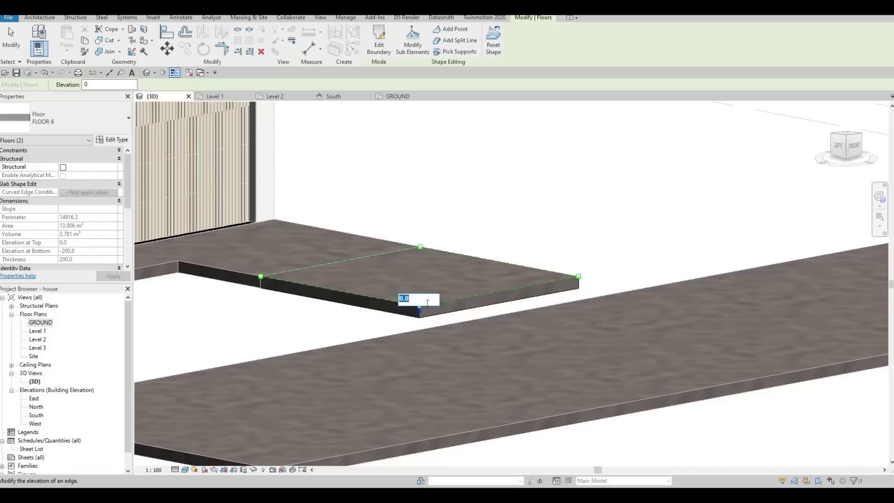
text(-400)
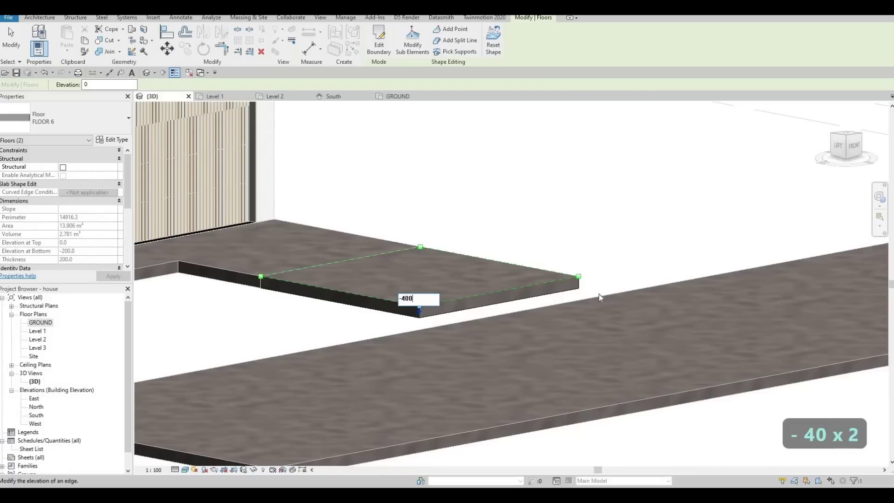
key(Return)
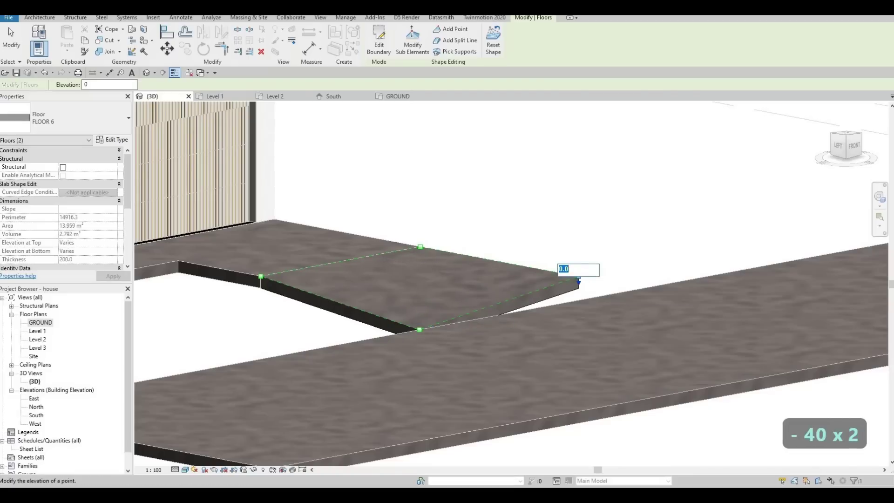
text(-400)
key(Return)
key(Escape)
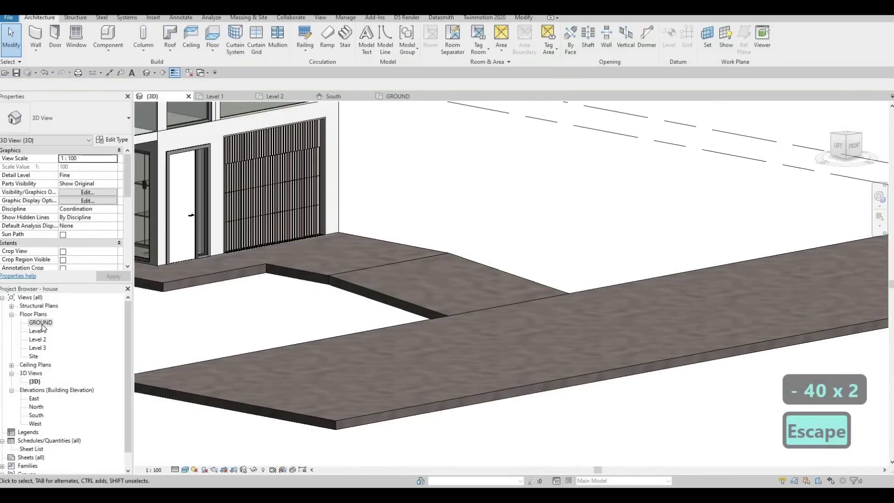
Check the GROUND level in the South elevation, then examine in 3D how the ramp meets the stepped slab and ground slab.
double_click(36, 416)
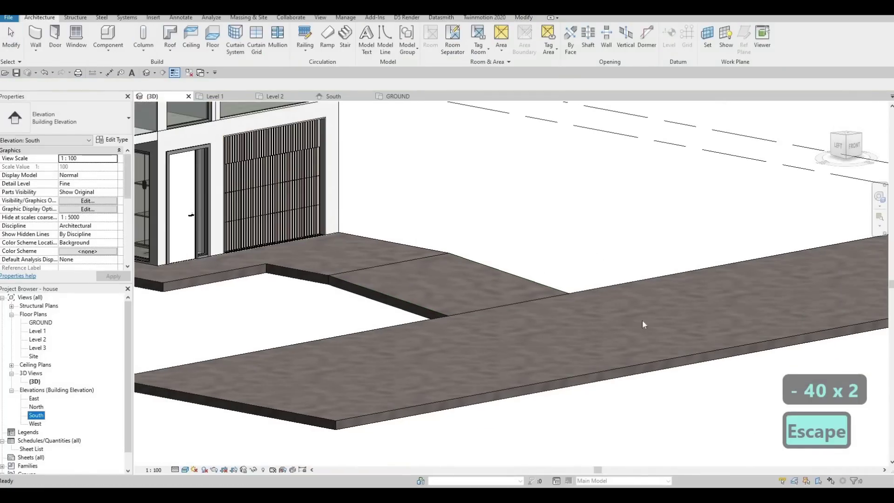
scroll(529, 361, up, 5)
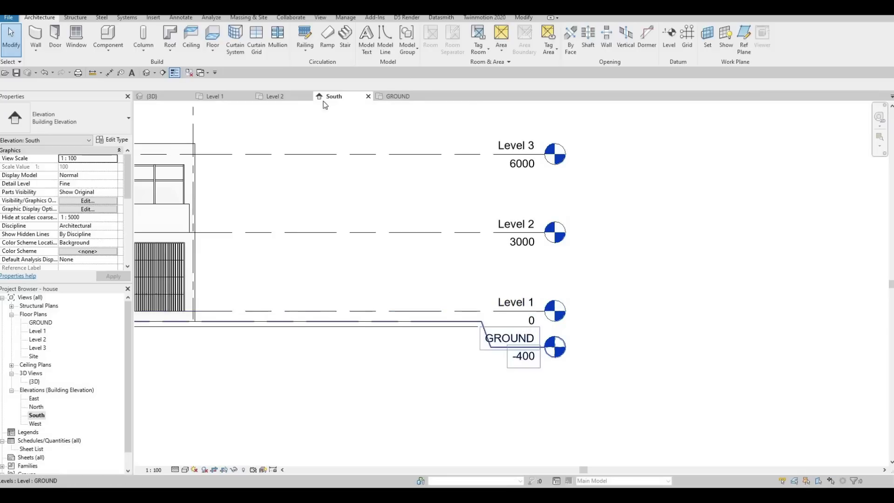
click(215, 97)
click(163, 97)
key(Escape)
shift+middle_drag(595, 307, 459, 335)
scroll(489, 331, up, 5)
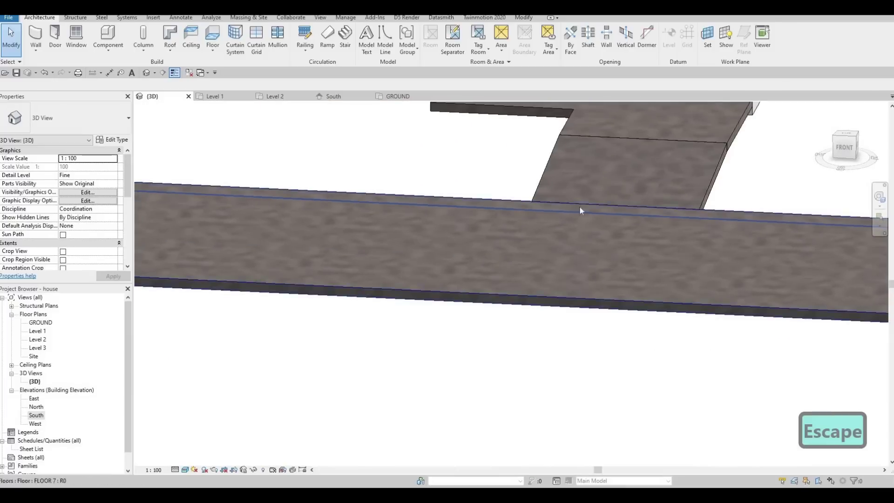
scroll(579, 206, down, 1)
middle_drag(580, 206, 534, 253)
shift+middle_drag(372, 263, 487, 368)
mouse_move(432, 376)
shift+middle_down()
mouse_move(815, 359)
mouse_move(808, 354)
shift+middle_up()
middle_drag(177, 392, 605, 375)
middle_drag(270, 391, 627, 374)
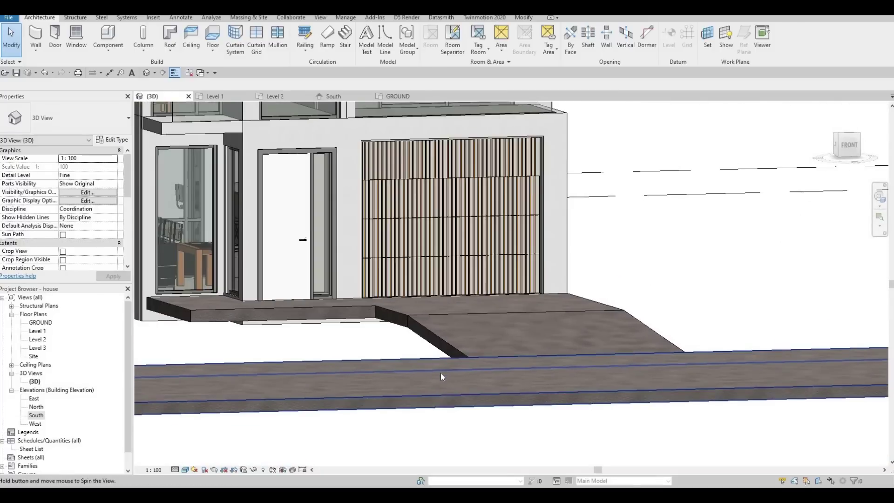
shift+middle_drag(441, 373, 422, 362)
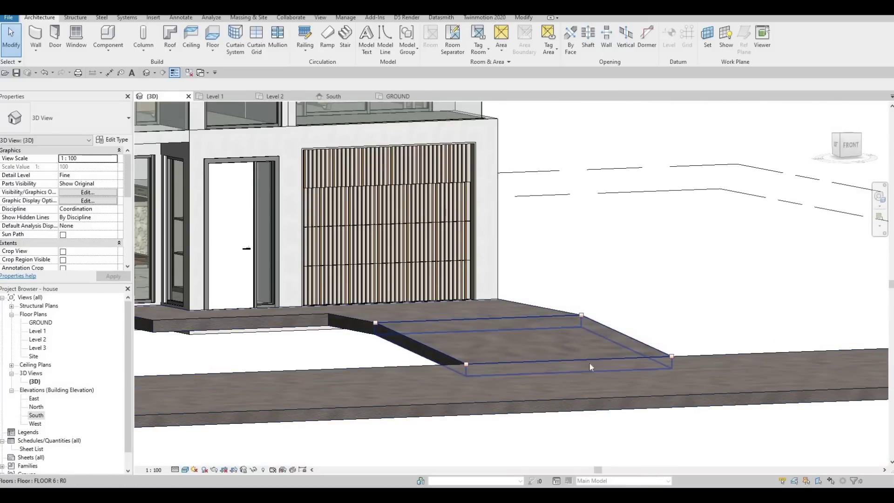
shift+middle_drag(589, 363, 517, 314)
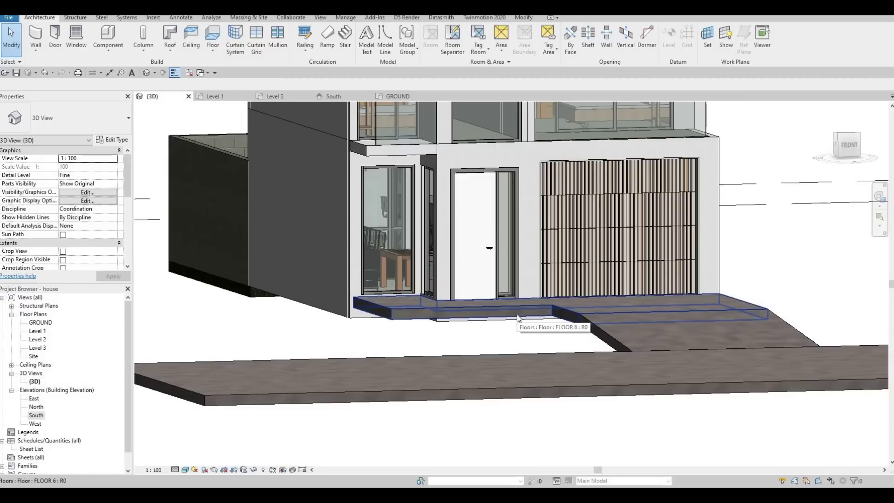
Set the structure layer thickness of the stepped slab's FLOOR 6 type to 600 mm and deselect the slab.
click(517, 314)
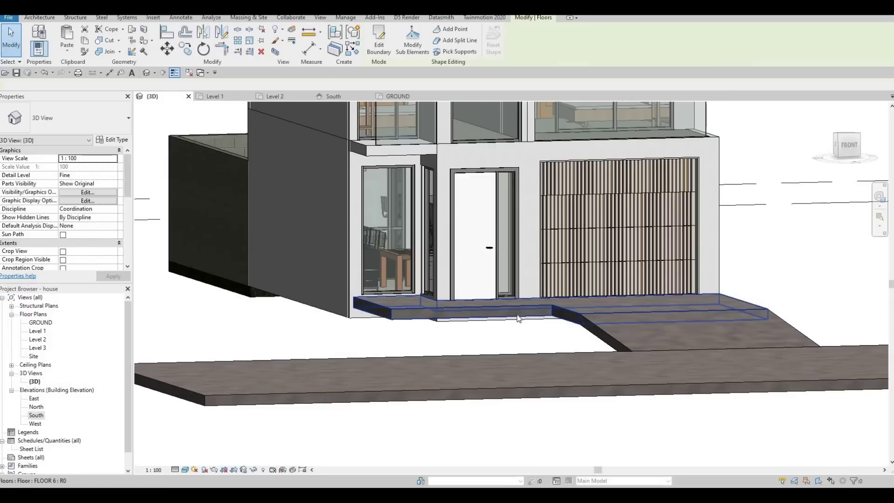
click(116, 141)
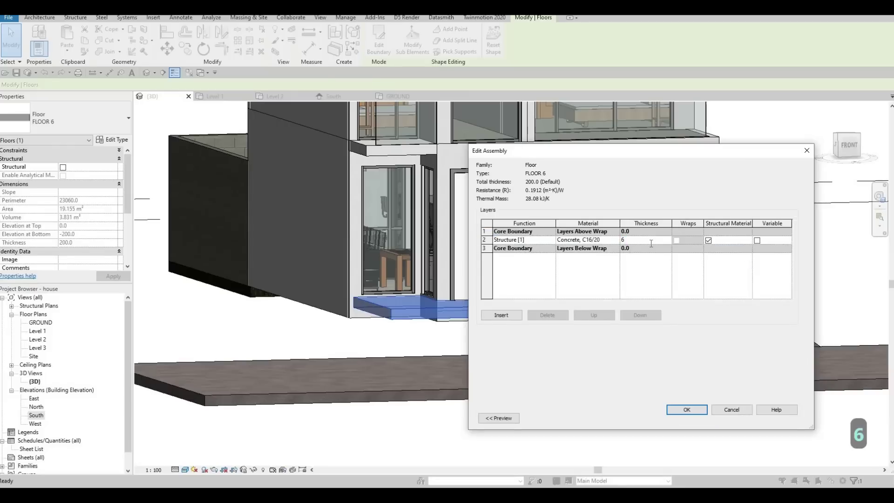
text(00)
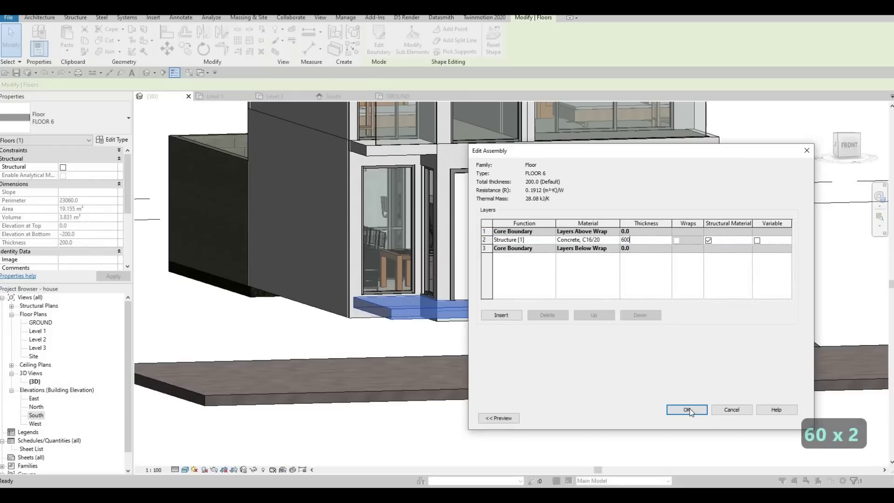
click(687, 409)
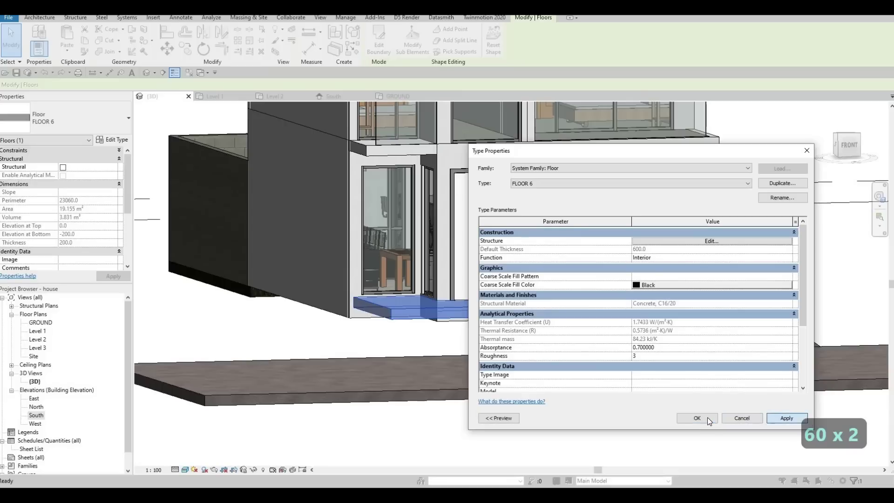
click(708, 418)
key(Escape)
key(Escape)
scroll(562, 377, down, 2)
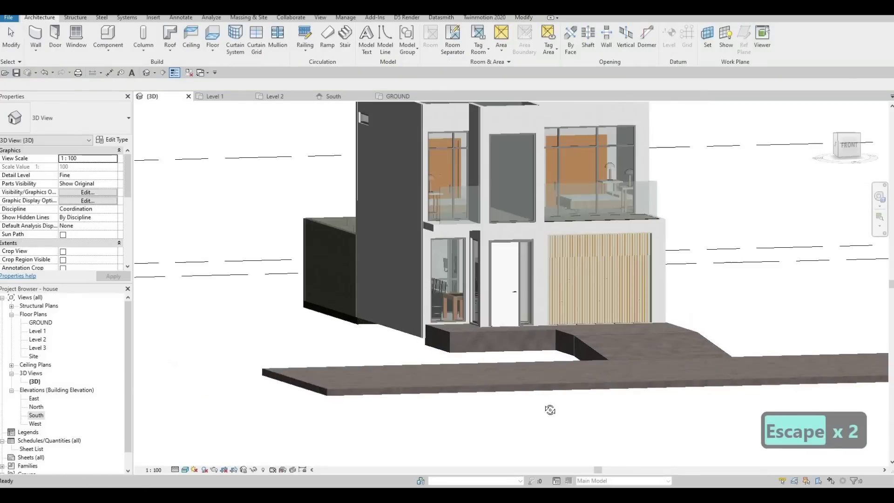
shift+middle_drag(550, 409, 521, 279)
key(Escape)
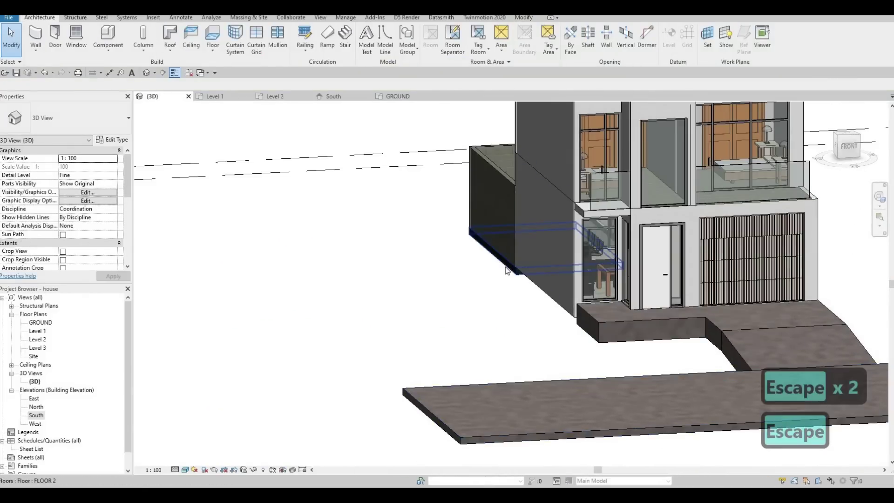
click(508, 270)
key(c)
key(s)
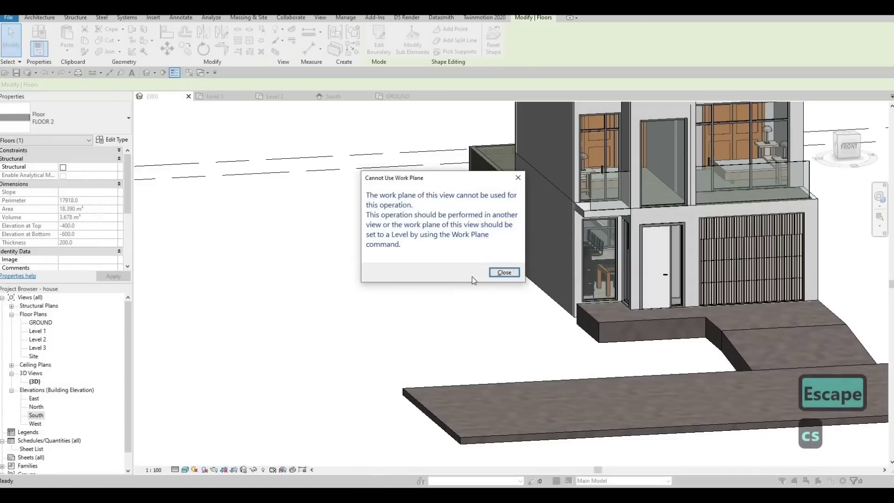
key(Escape)
key(Escape)
click(508, 271)
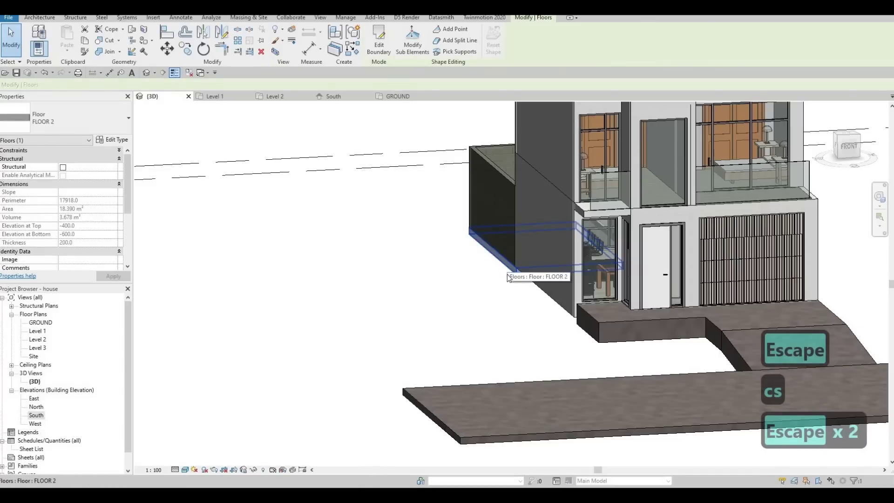
key(c)
key(s)
key(Escape)
key(Escape)
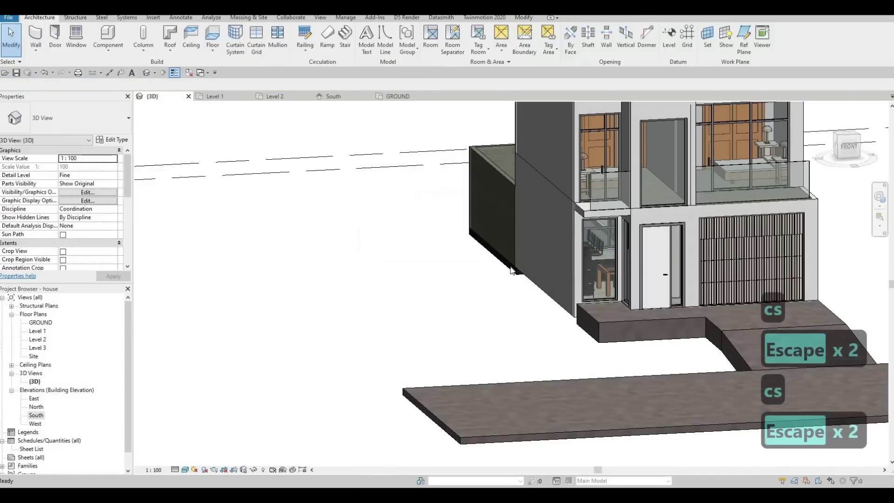
On the GROUND plan, create a rectangular FLOOR 2 grass floor about 3185 by 5673 mm between the entrance slab and the large floor, beside the ramp.
double_click(40, 322)
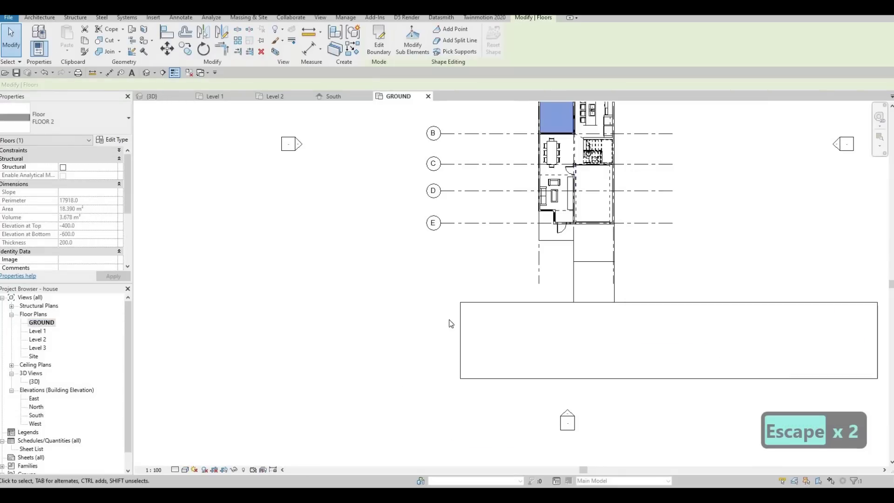
key(c)
key(s)
scroll(565, 270, up, 3)
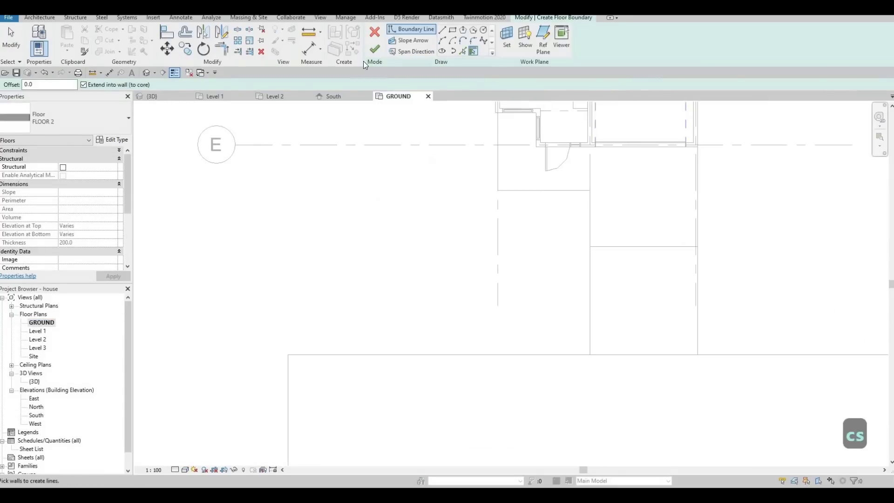
click(590, 190)
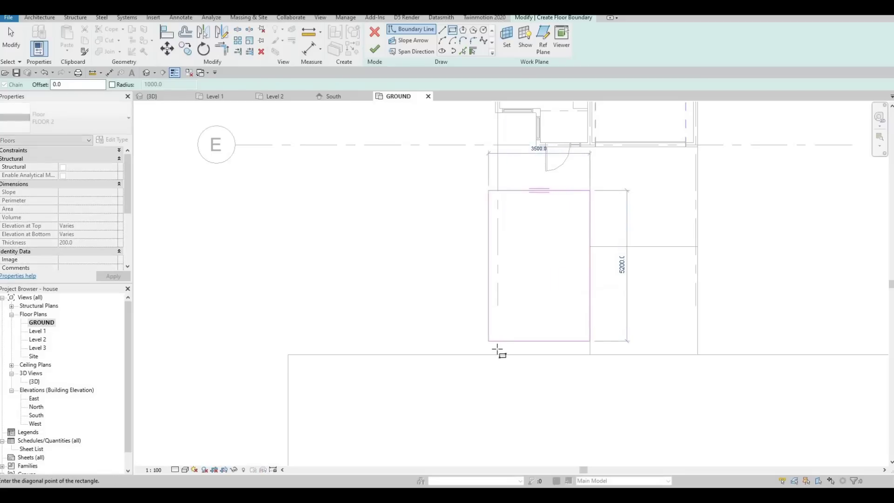
click(498, 354)
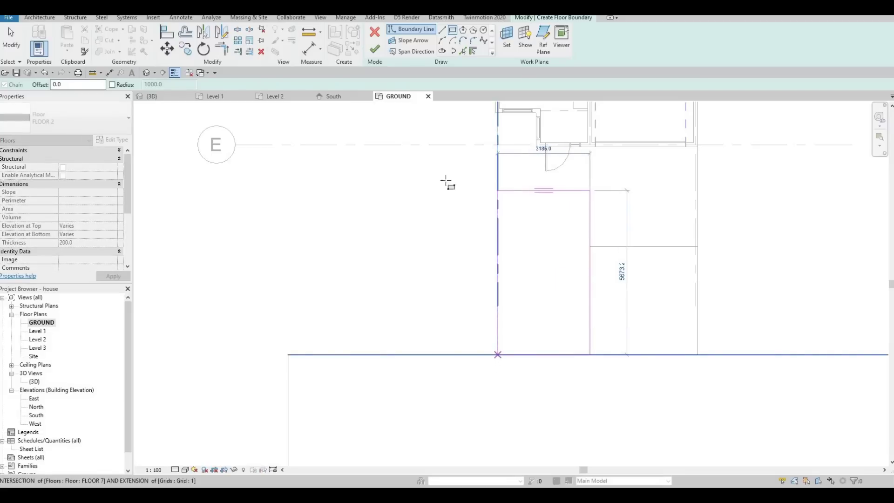
click(375, 49)
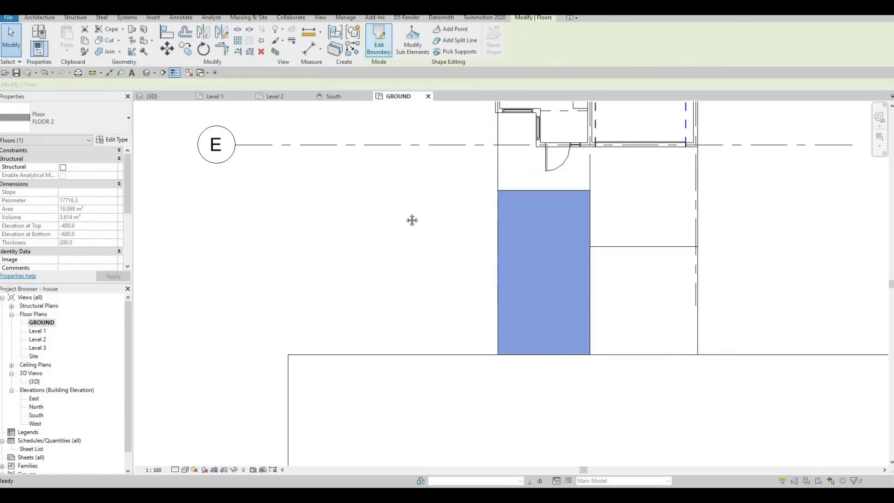
scroll(393, 232, down, 4)
key(Escape)
Examine in 3D how the new grass floor fits between the entrance slab, the ramp and the large ground-level floor.
click(168, 96)
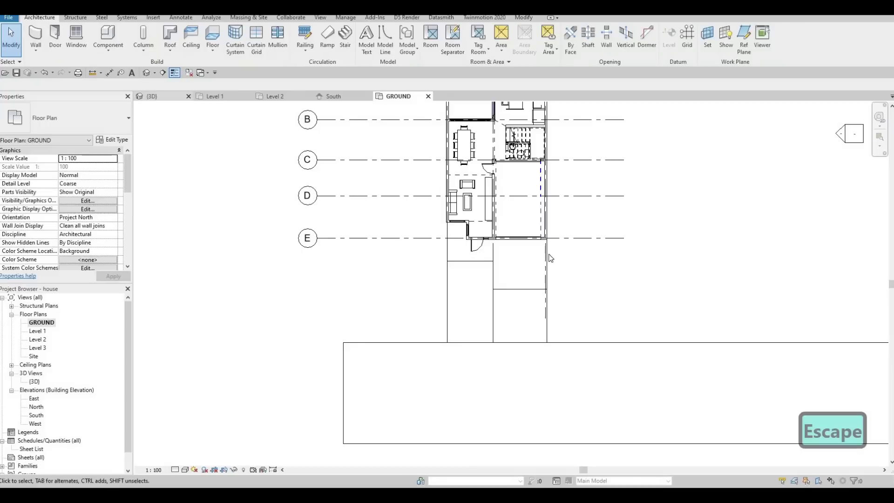
shift+middle_drag(430, 267, 253, 270)
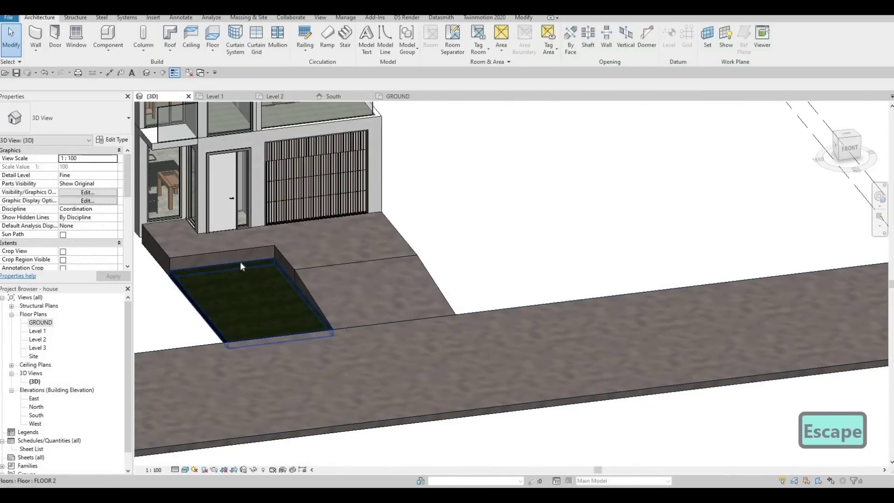
scroll(241, 266, up, 2)
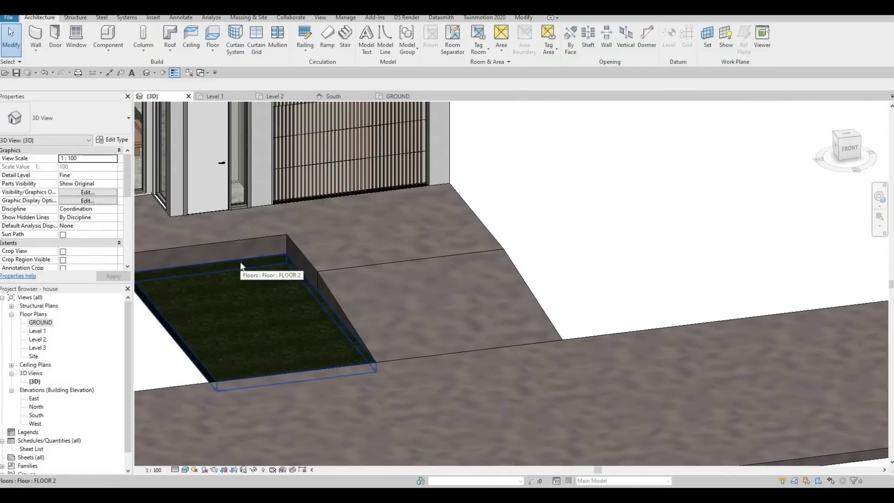
shift+middle_drag(342, 242, 332, 241)
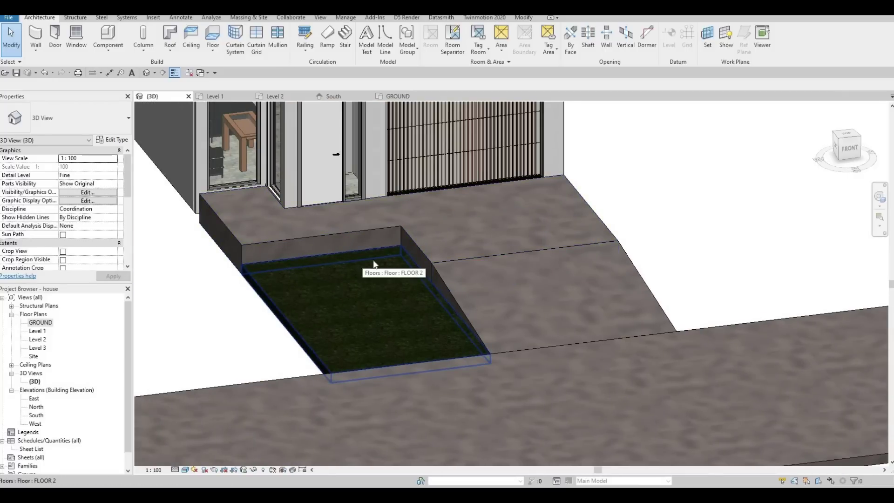
middle_drag(356, 264, 357, 263)
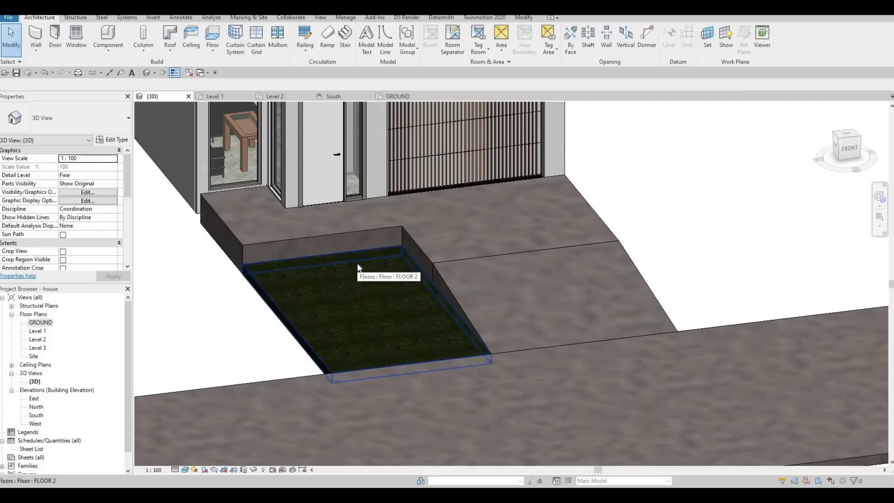
click(316, 328)
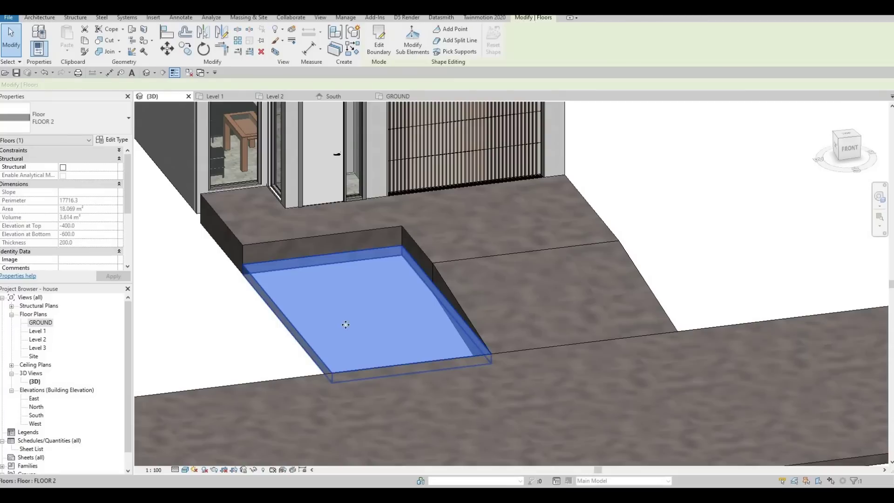
scroll(310, 328, down, 2)
middle_drag(308, 256, 268, 258)
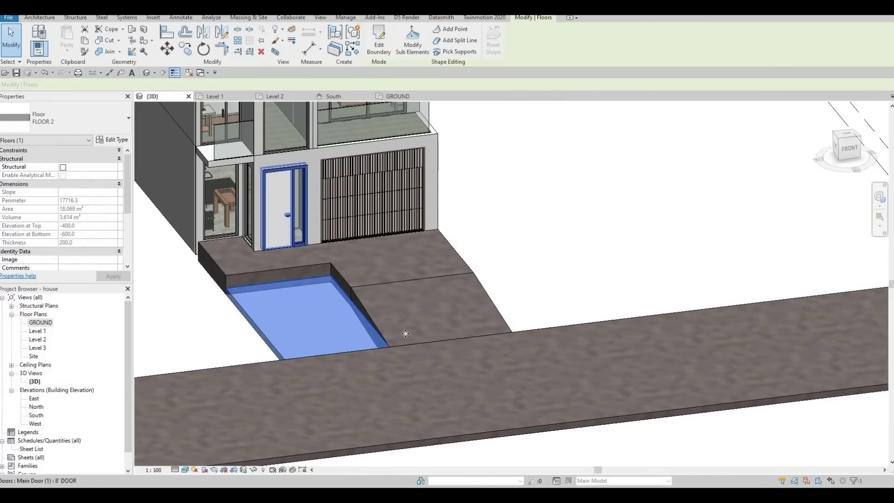
mouse_move(291, 134)
middle_down()
mouse_move(385, 135)
mouse_move(397, 187)
middle_up()
scroll(397, 187, down, 2)
Edit the grass floor's boundary, moving its ramp-side edge inward to leave a strip about 1735 mm wide, and finish.
double_click(392, 295)
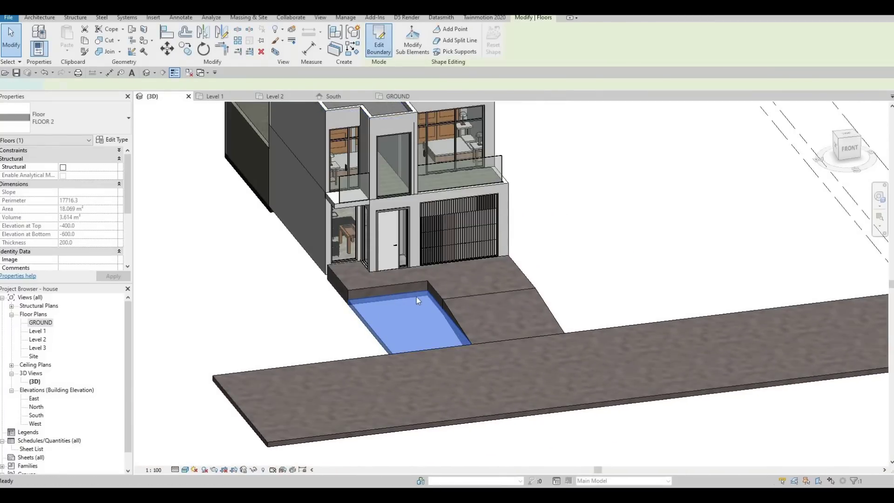
scroll(417, 308, up, 1)
scroll(451, 316, up, 1)
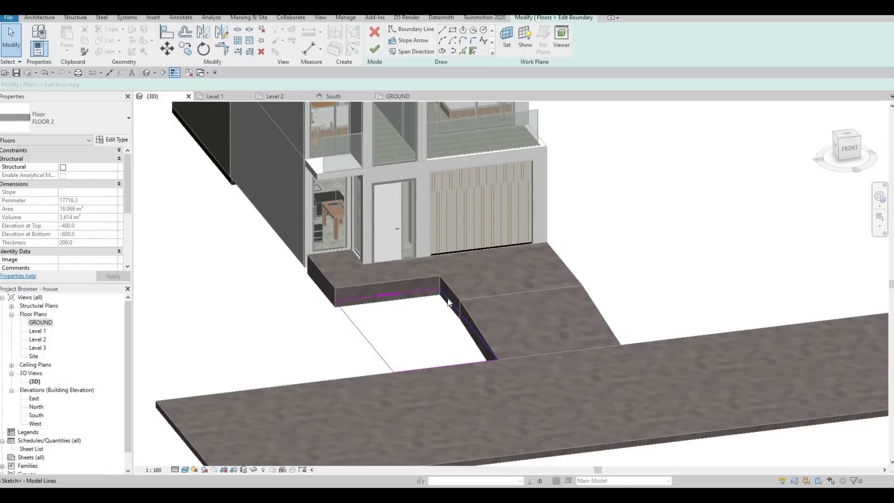
click(451, 300)
drag(419, 311, 414, 311)
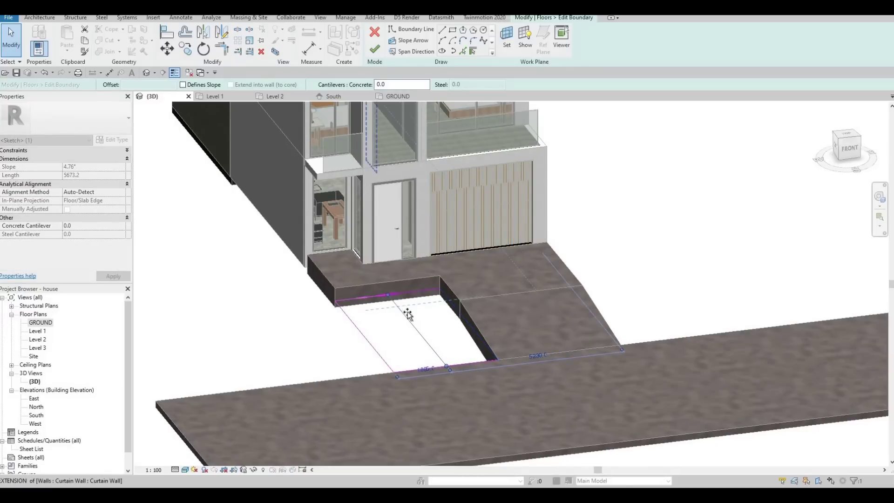
mouse_move(408, 314)
mouse_down()
mouse_move(413, 342)
mouse_move(400, 341)
mouse_up()
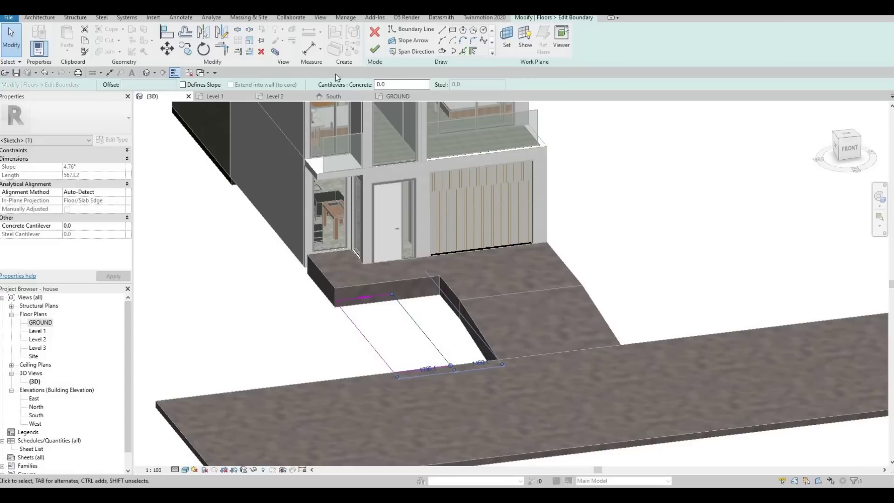
click(375, 49)
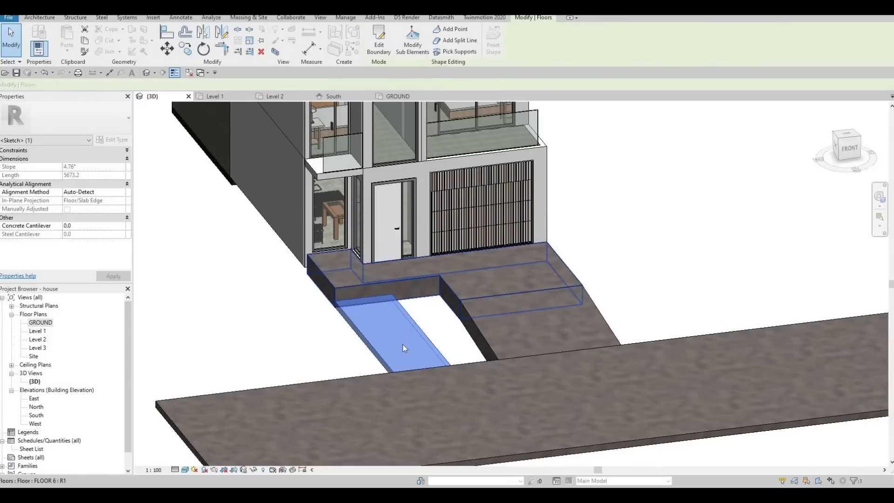
key(Escape)
key(Escape)
key(Escape)
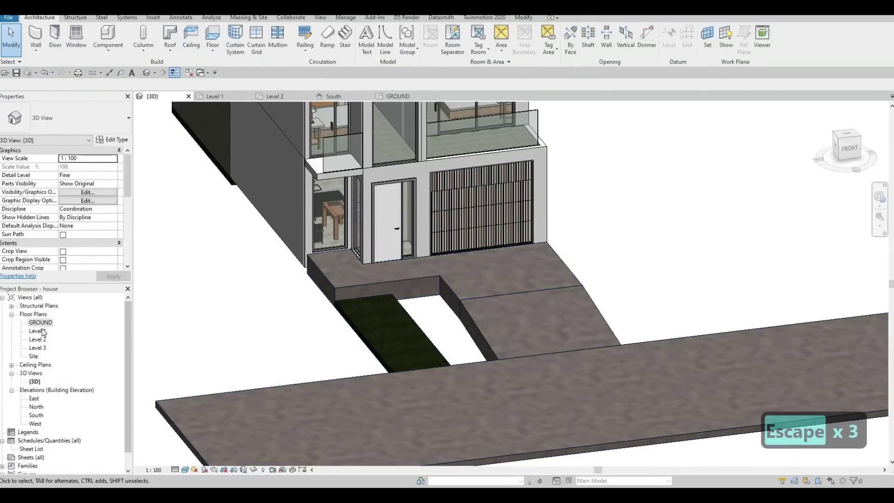
On the GROUND plan, start a floor similar to the grass strip and sketch its rectangle, about 1450 mm wide, over the gap beside the ramp.
click(398, 97)
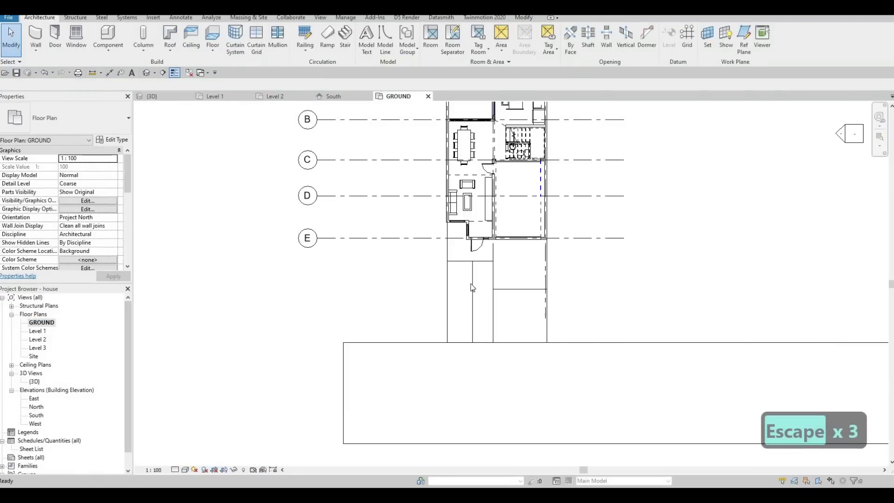
click(472, 282)
key(c)
key(s)
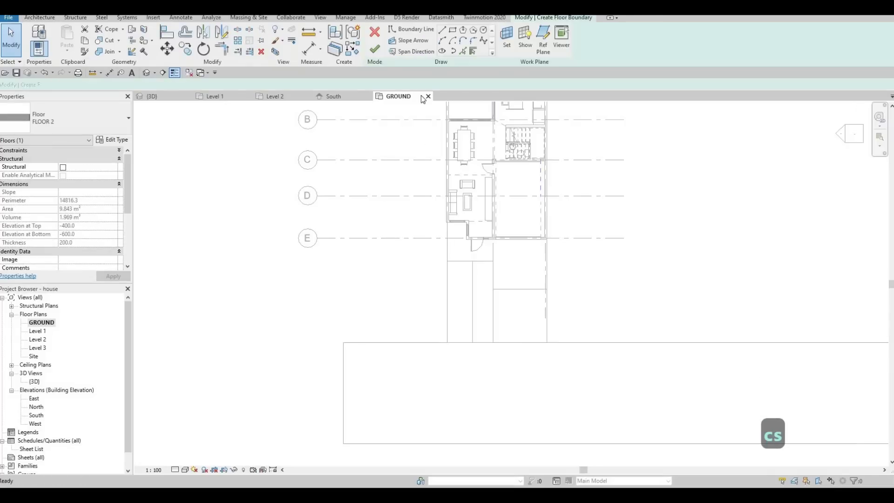
click(472, 261)
click(493, 342)
key(Escape)
key(Escape)
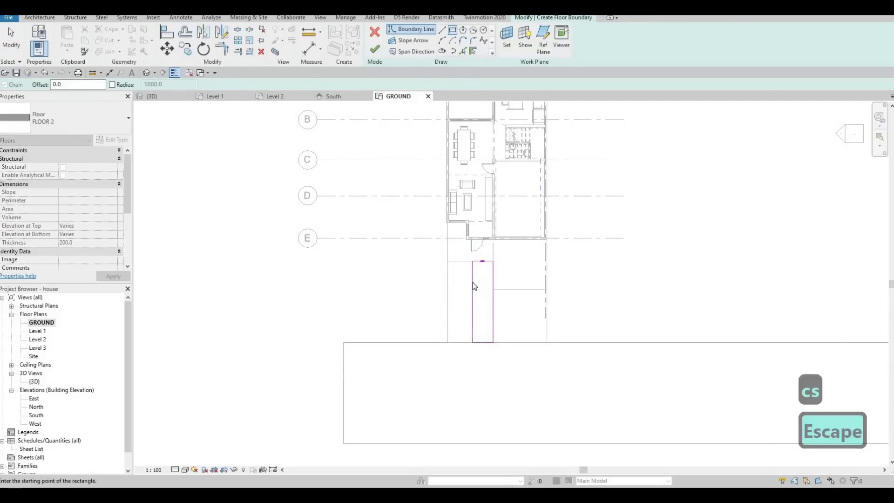
key(Escape)
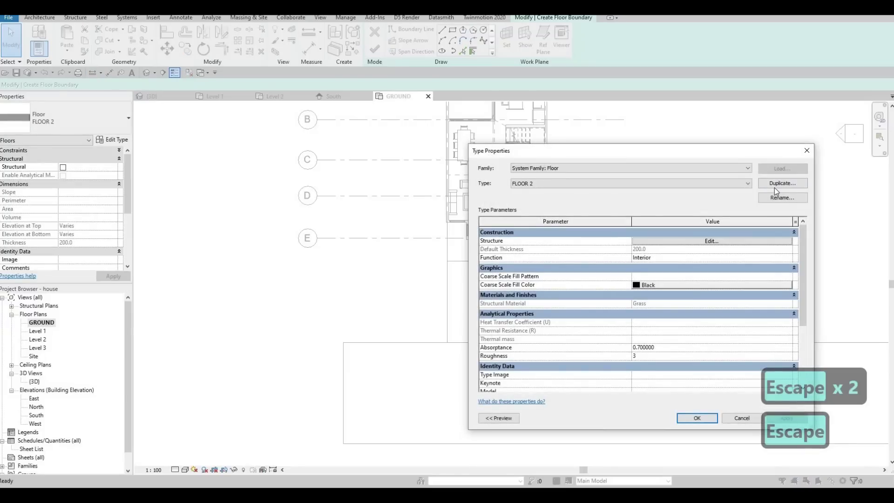
Duplicate the new floor's type as FLOOR 8 with its structure material set to Concrete, C20/25, and finish the floor.
click(775, 187)
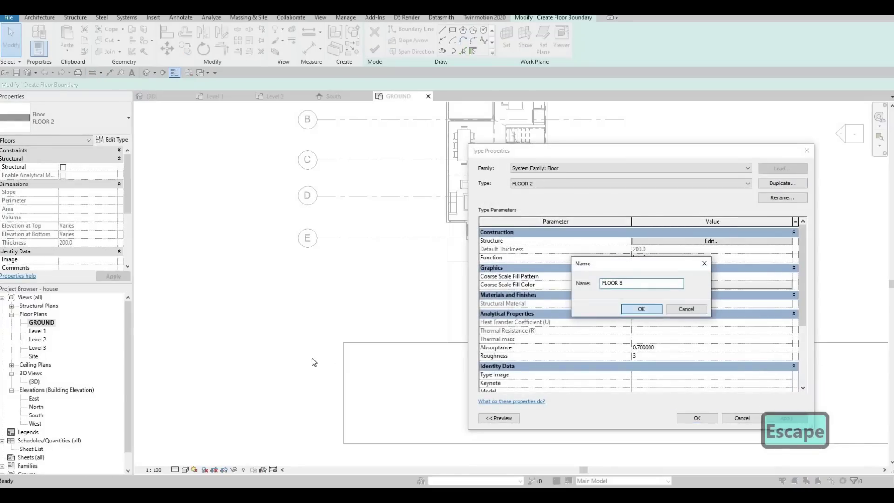
click(654, 312)
click(705, 242)
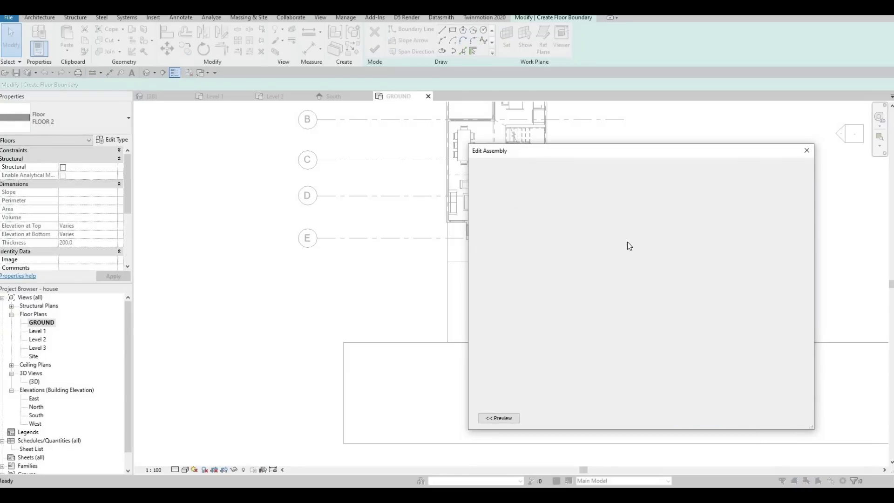
click(616, 239)
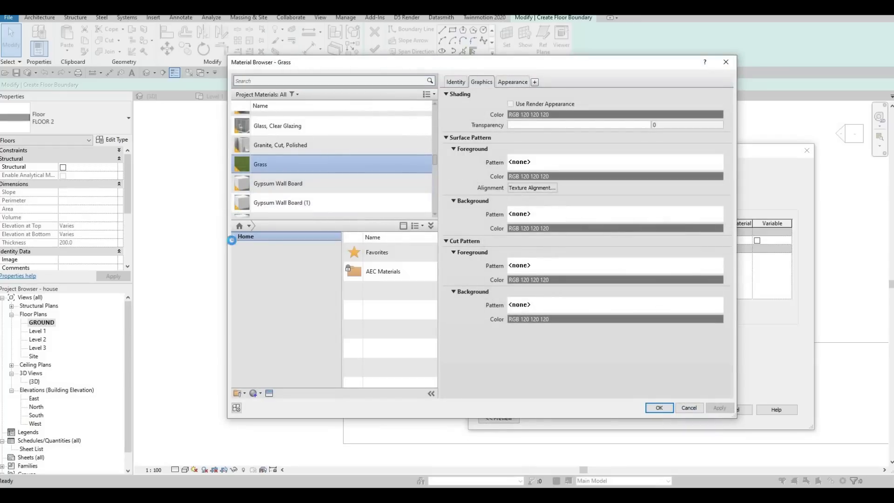
click(237, 254)
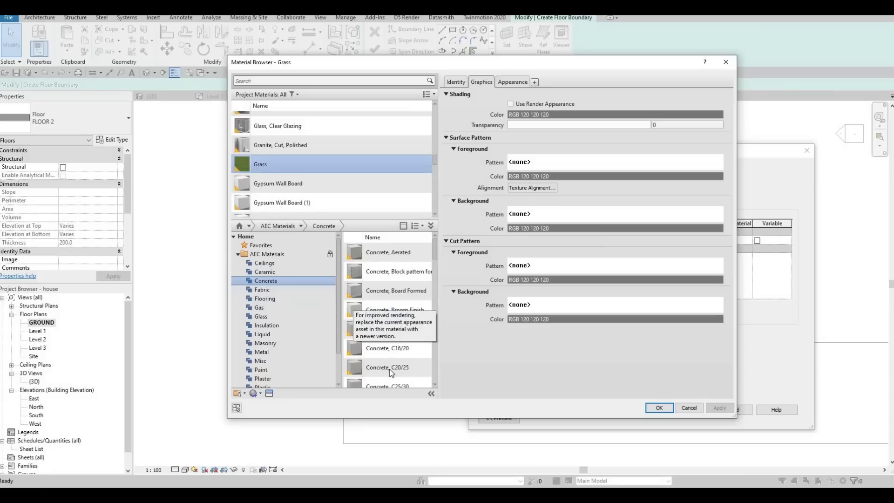
click(417, 368)
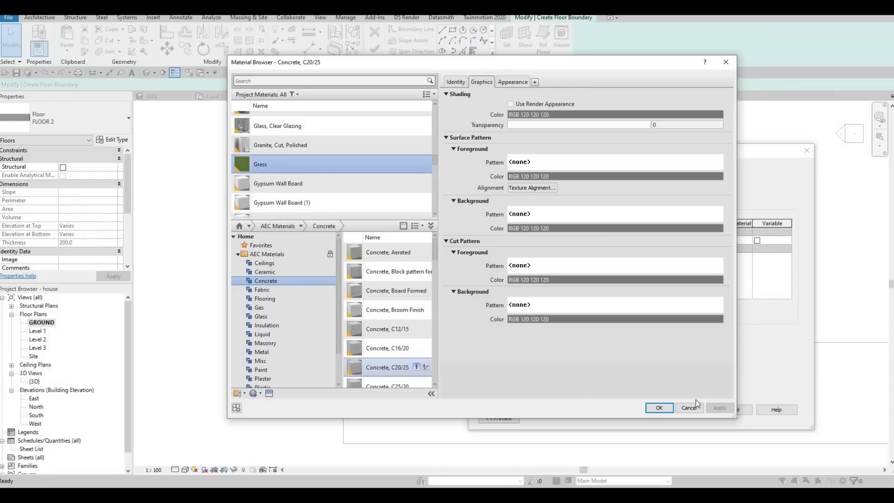
click(714, 407)
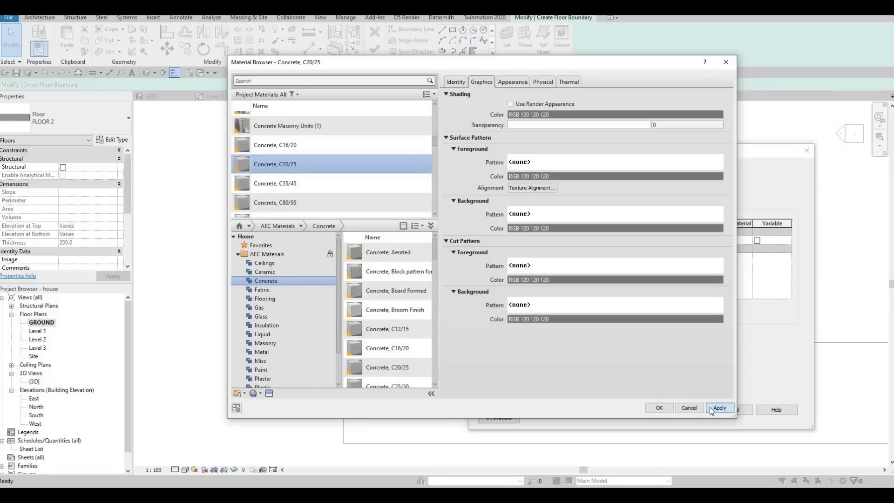
click(684, 412)
click(683, 412)
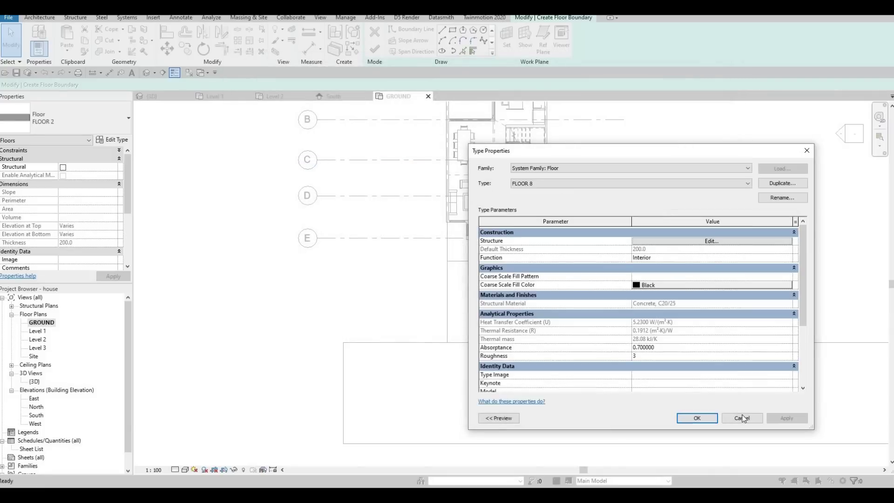
click(707, 421)
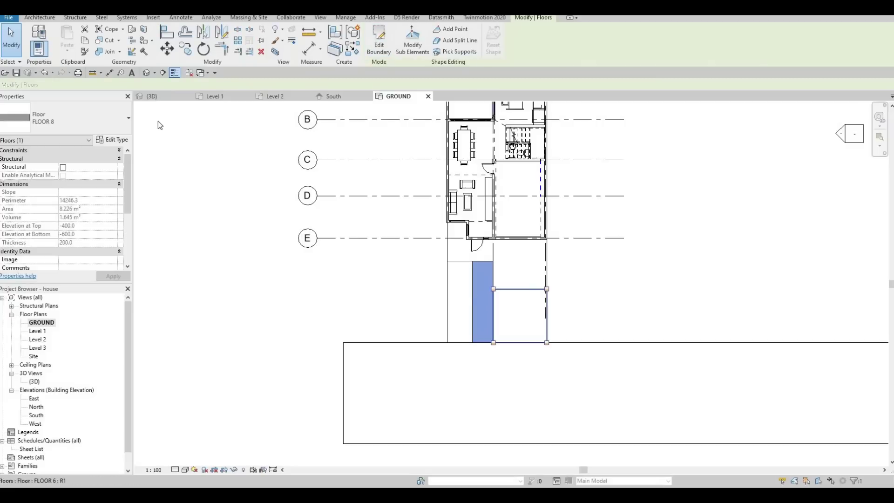
Examine the new concrete path beside the grass strip in 3D and check its FLOOR 8 type properties.
click(167, 96)
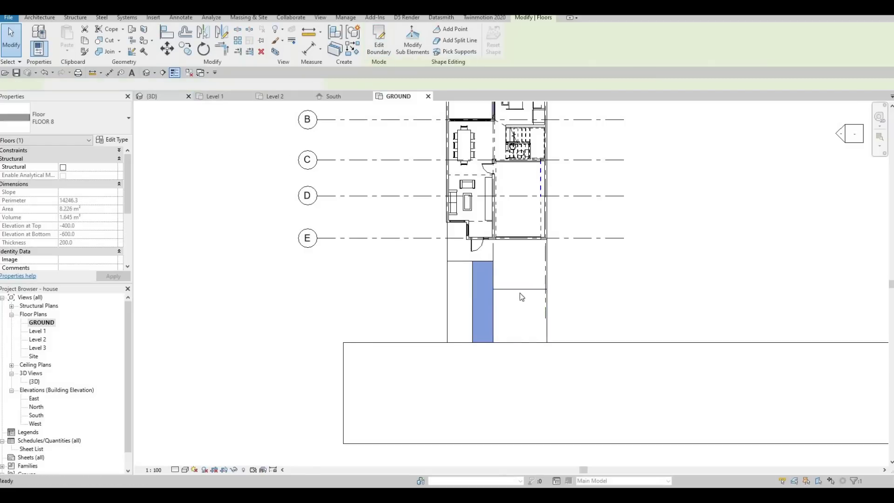
key(Escape)
key(Escape)
scroll(451, 331, up, 3)
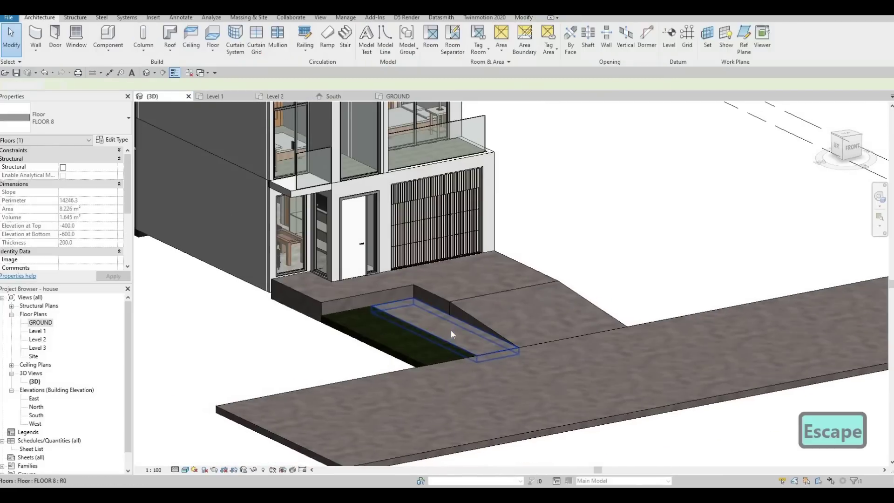
scroll(482, 356, up, 4)
click(481, 355)
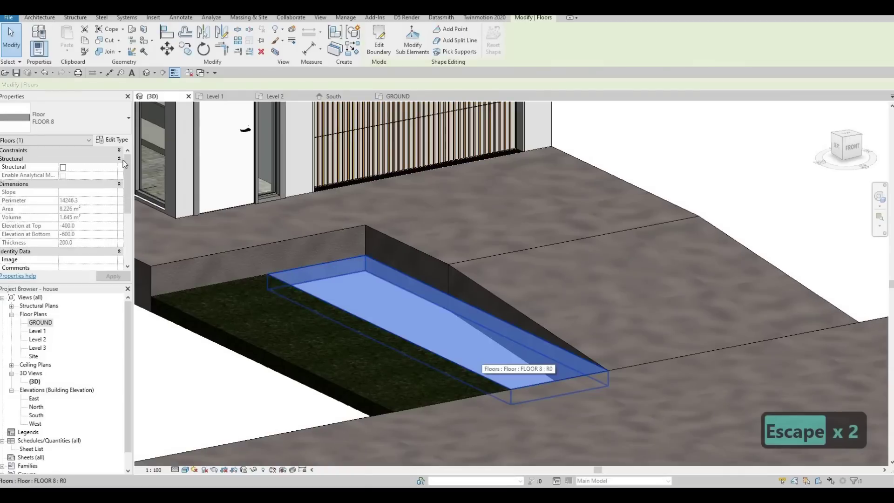
click(118, 141)
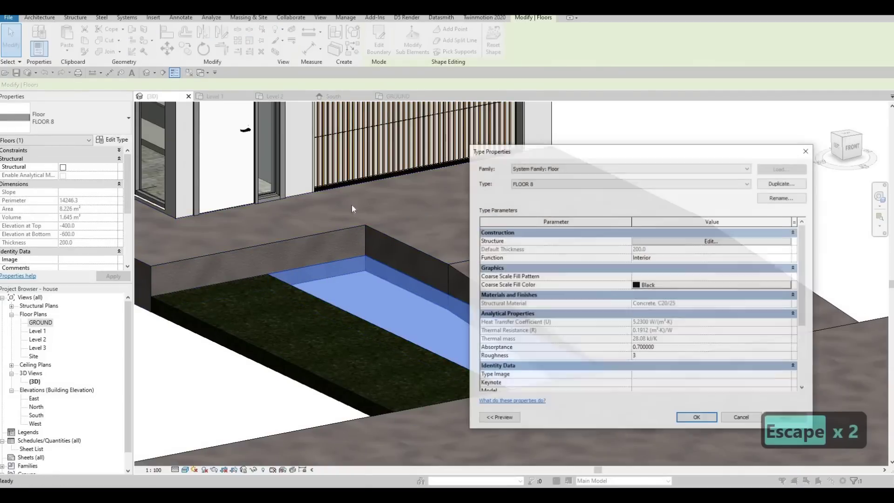
key(Escape)
key(Escape)
scroll(484, 279, down, 4)
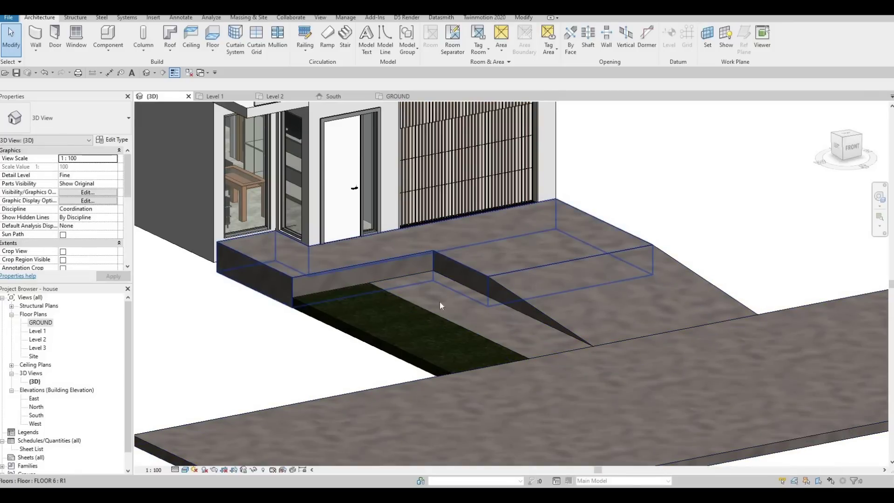
Open the GROUND floor plan.
key(Escape)
shift+middle_drag(484, 318, 482, 337)
scroll(450, 332, down, 5)
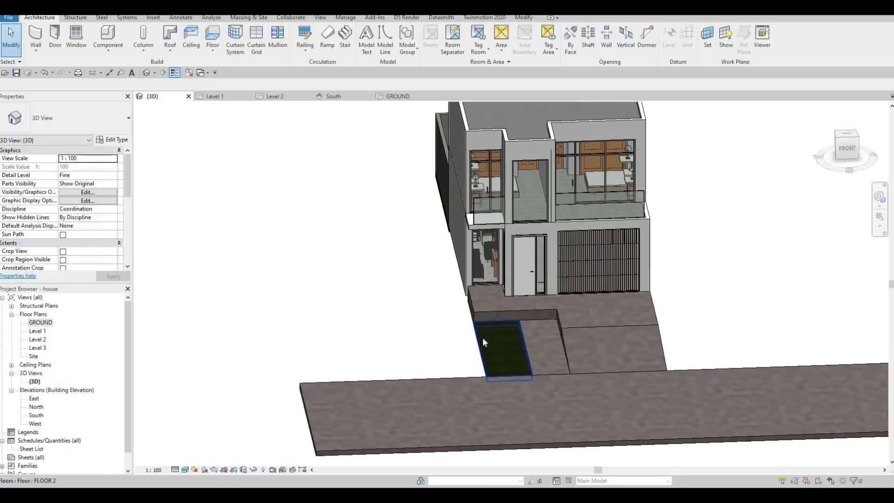
double_click(41, 323)
middle_drag(445, 200, 443, 306)
scroll(443, 305, down, 1)
key(Escape)
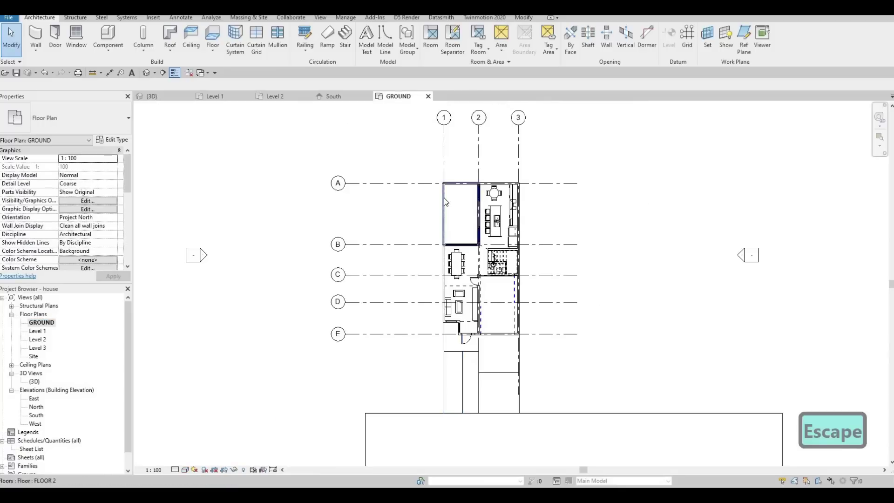
Shorten the border wall on grid 1 between grids A and B to 4900 mm, pulling its end away from grid B.
click(439, 232)
scroll(439, 231, up, 3)
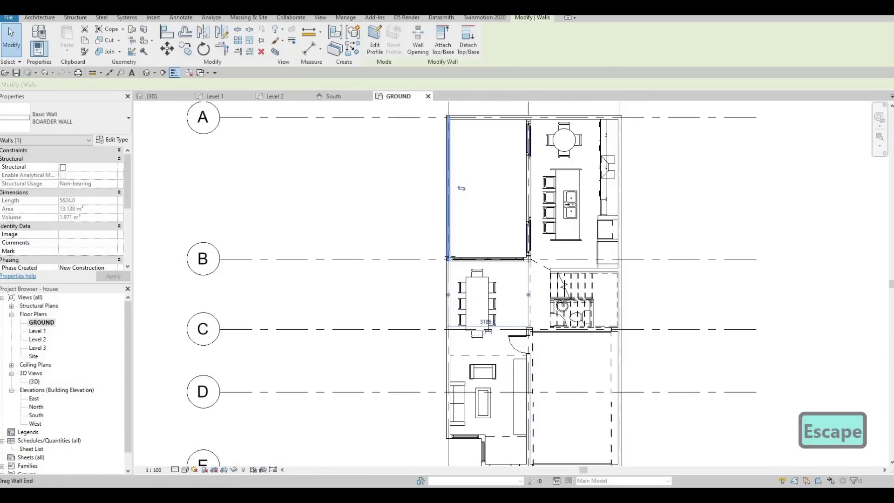
drag(448, 259, 449, 241)
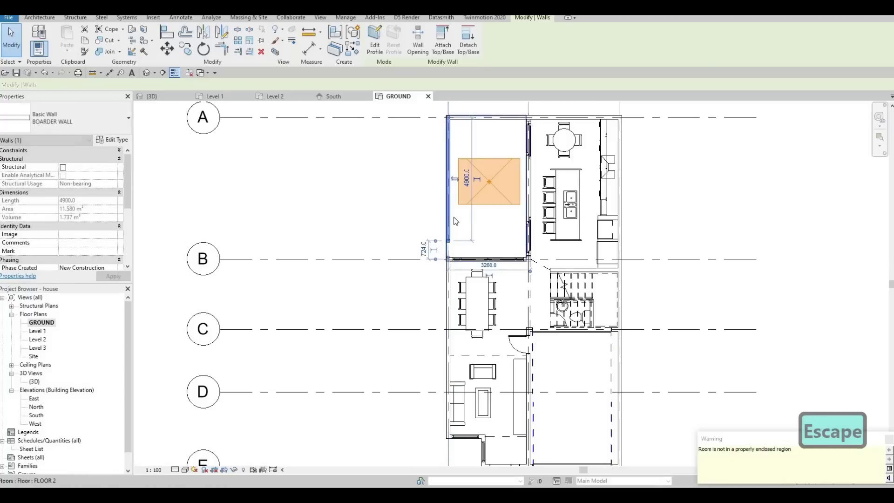
scroll(464, 213, down, 2)
key(Escape)
Move the shortened border wall outward from grid 1, away from the house, by about 3240 mm.
click(451, 184)
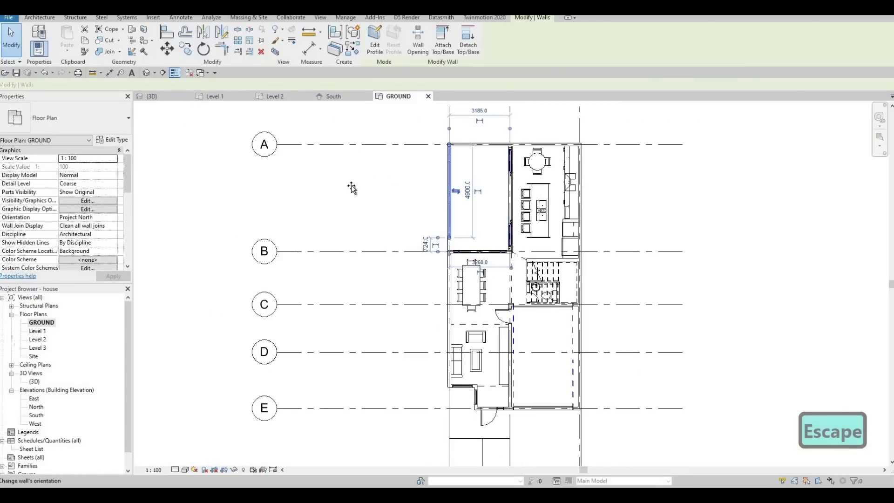
drag(371, 187, 402, 191)
scroll(395, 302, down, 1)
middle_drag(395, 303, 395, 189)
key(Escape)
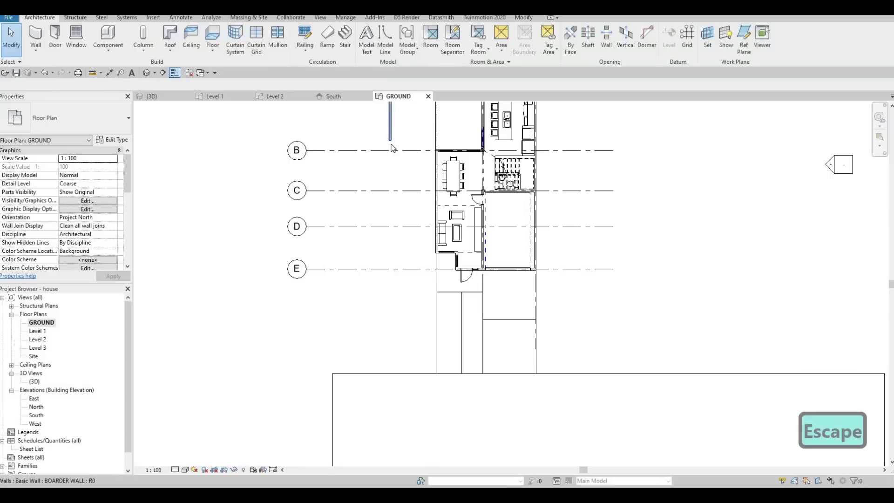
Extend the front end of the moved border wall to the street edge, about 21100 mm long overall.
click(391, 140)
drag(391, 141, 404, 385)
key(Escape)
scroll(379, 361, down, 2)
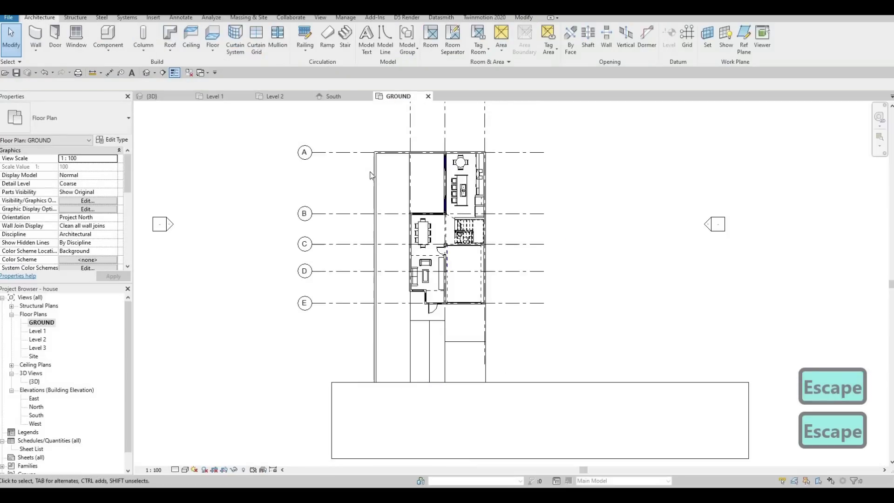
Set the distance between the long border wall and grid 1 to 3000 mm.
click(376, 173)
scroll(386, 186, up, 2)
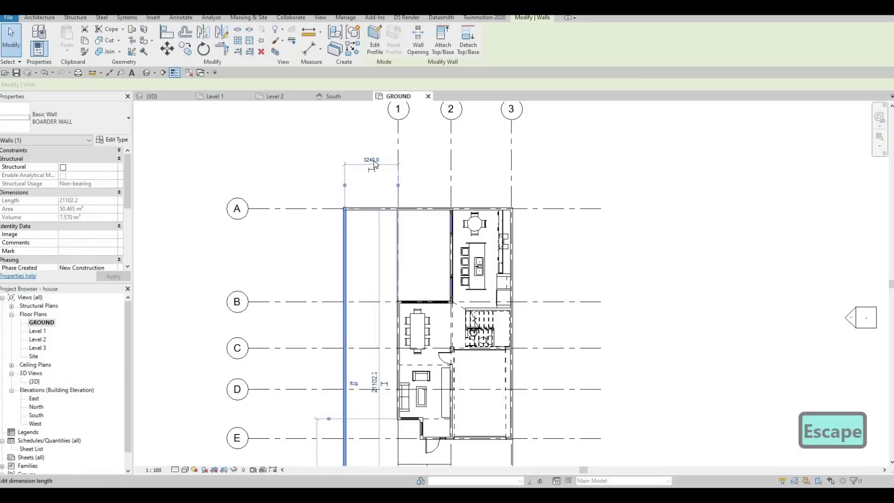
click(375, 161)
text(3000)
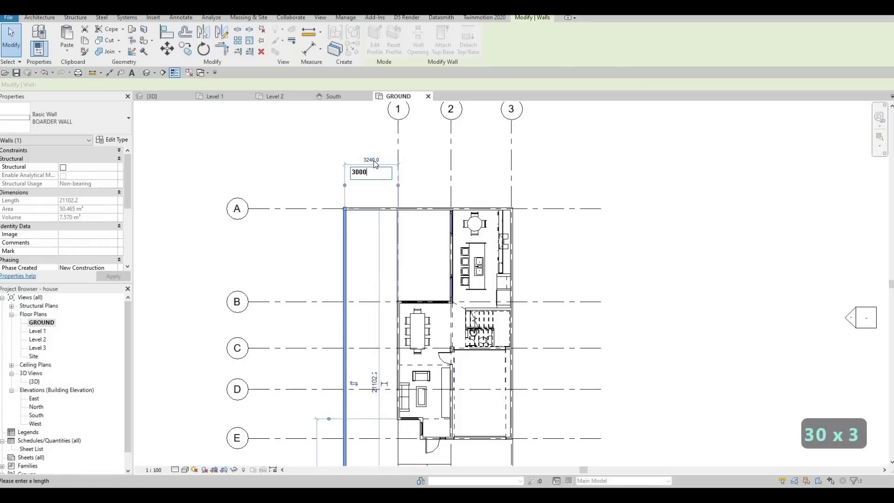
key(Return)
key(Escape)
key(Escape)
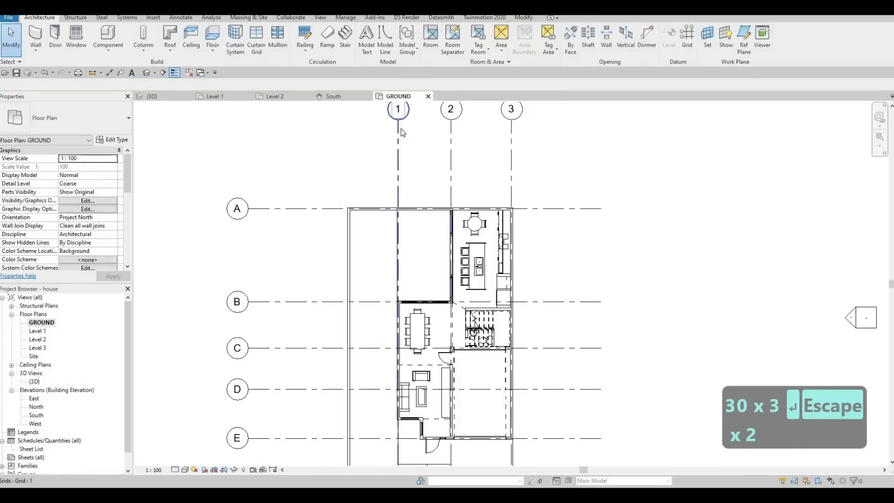
Open the boundary sketch of the FLOOR 2 floor between grids A and B for editing.
scroll(415, 225, down, 3)
key(Escape)
scroll(390, 204, up, 2)
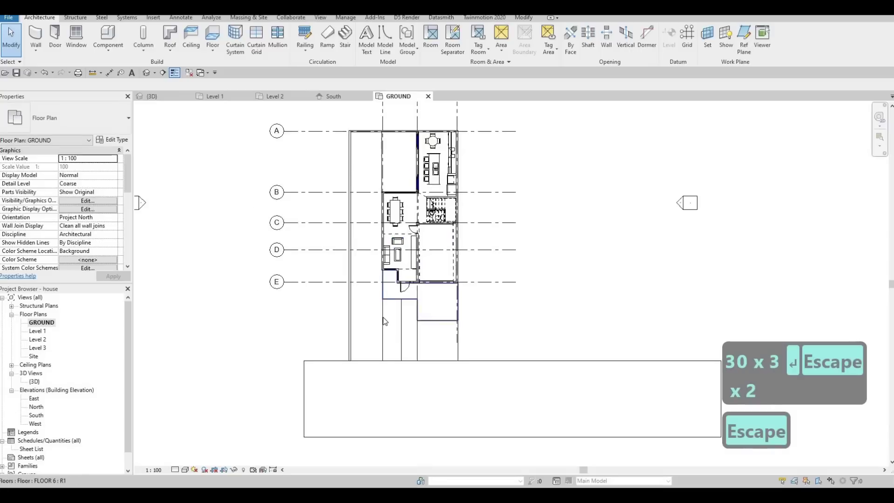
click(381, 165)
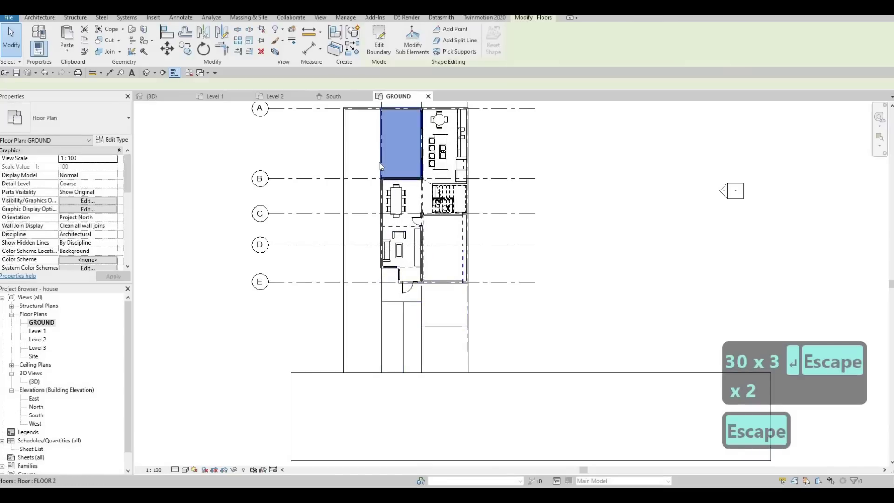
scroll(380, 120, up, 2)
middle_drag(378, 179, 375, 255)
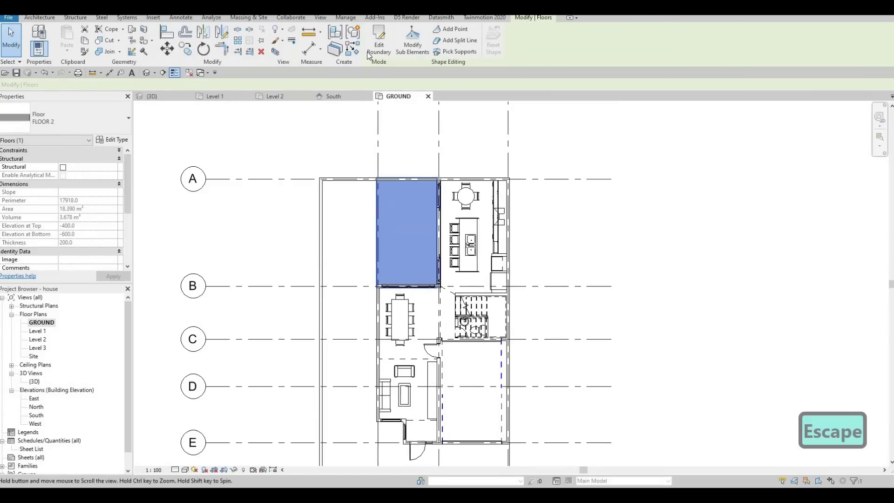
click(375, 45)
scroll(401, 158, up, 2)
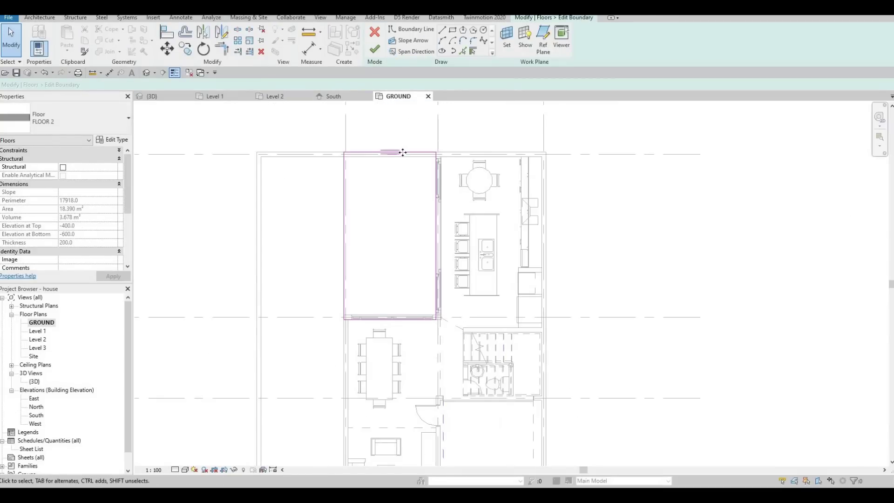
click(405, 154)
mouse_move(404, 153)
mouse_down()
mouse_move(377, 195)
mouse_move(389, 167)
mouse_up()
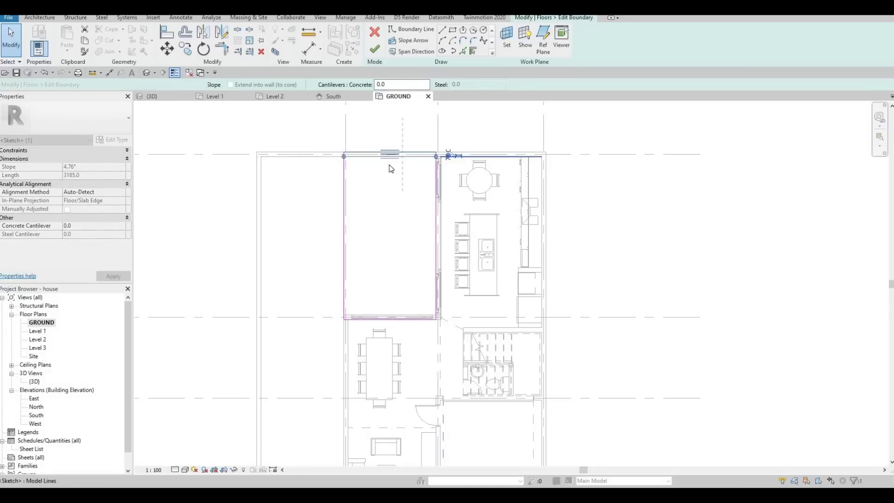
scroll(387, 243, down, 4)
key(Escape)
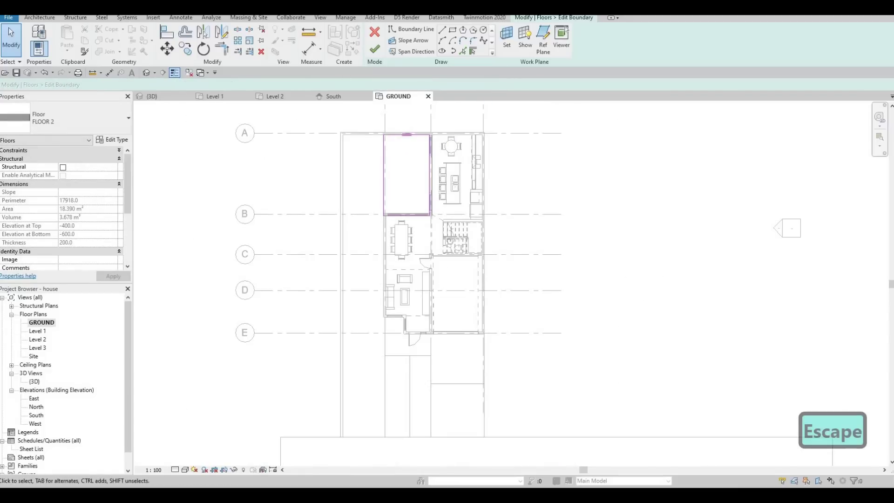
Sketch a rectangular boundary about 2850 by 21027 mm between the border wall and the house, from the street to the rear wall.
click(453, 30)
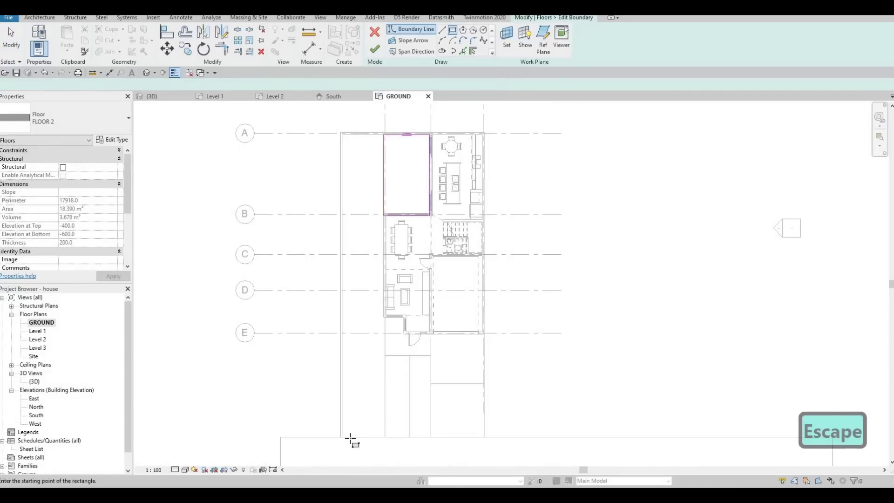
click(343, 436)
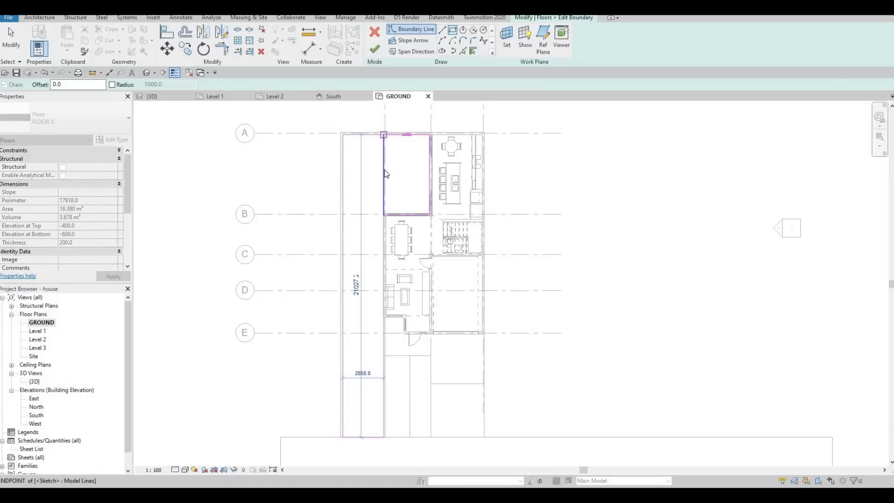
click(385, 174)
key(Escape)
key(Escape)
Delete the original floor's boundary line on grid 1 that separates the rear garden from the new side strip.
key(Tab)
key(Tab)
key(Tab)
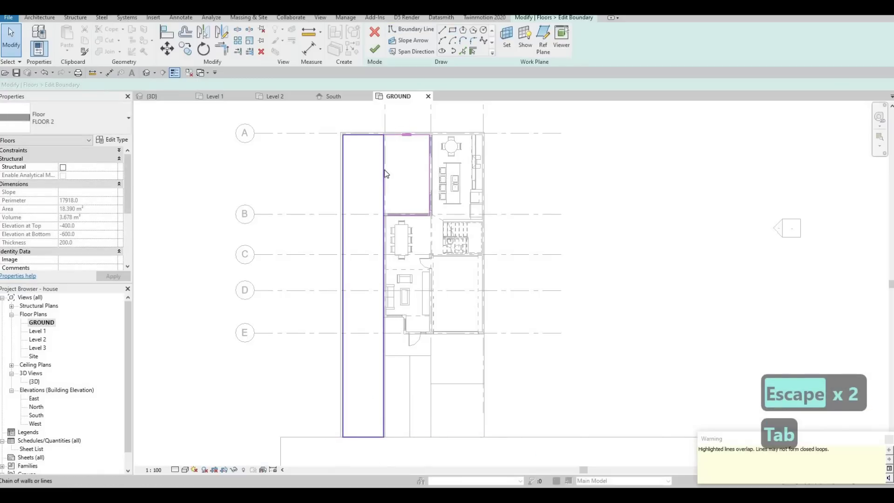
click(382, 199)
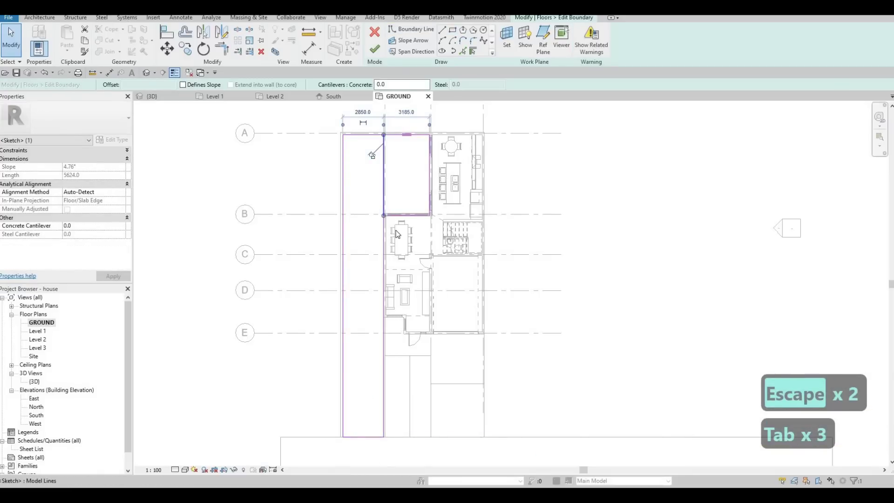
key(Delete)
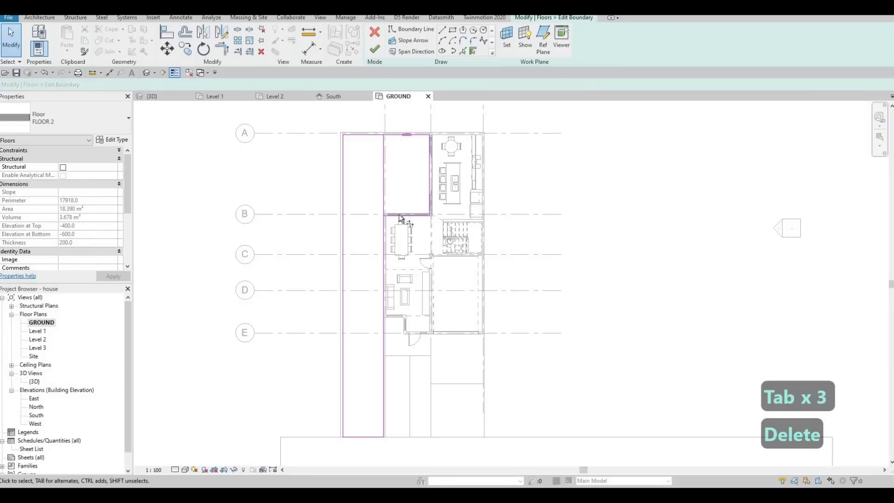
Trim the side strip's house-side boundary line to the rear garden's boundary line at grid B, forming one L-shaped outline.
key(t)
key(r)
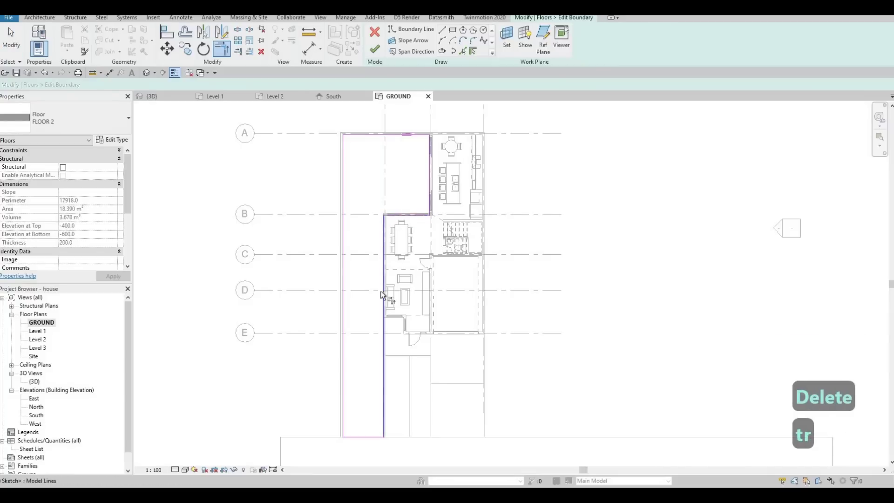
scroll(390, 392, up, 1)
scroll(359, 397, up, 3)
scroll(399, 391, up, 1)
key(Escape)
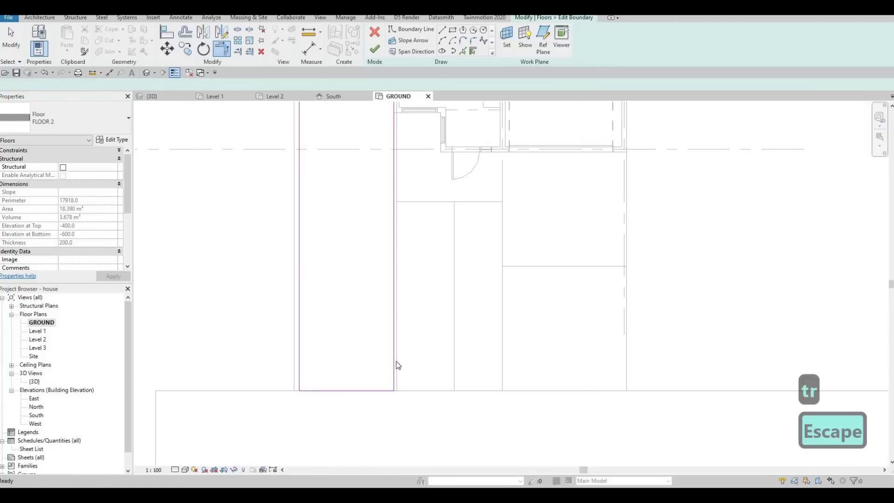
click(396, 362)
key(Escape)
key(Escape)
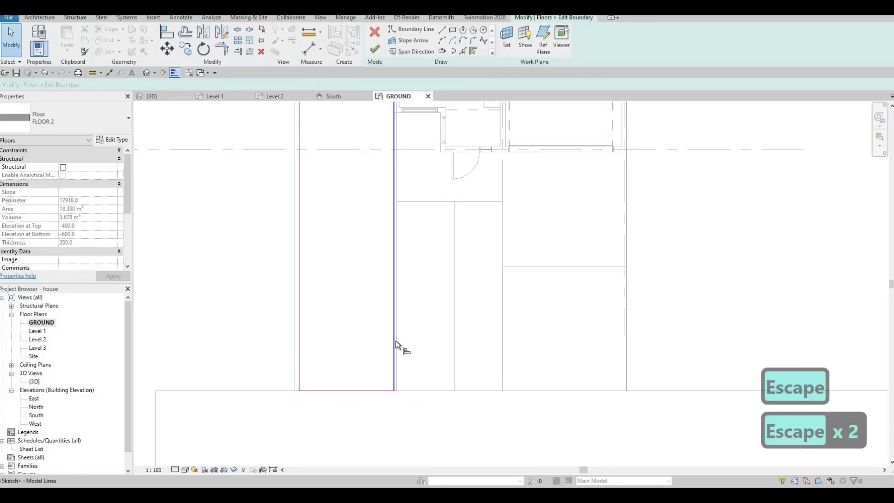
Align the side strip's house-side boundary line with the edge of the front garden floor and finish the floor boundary.
key(a)
key(l)
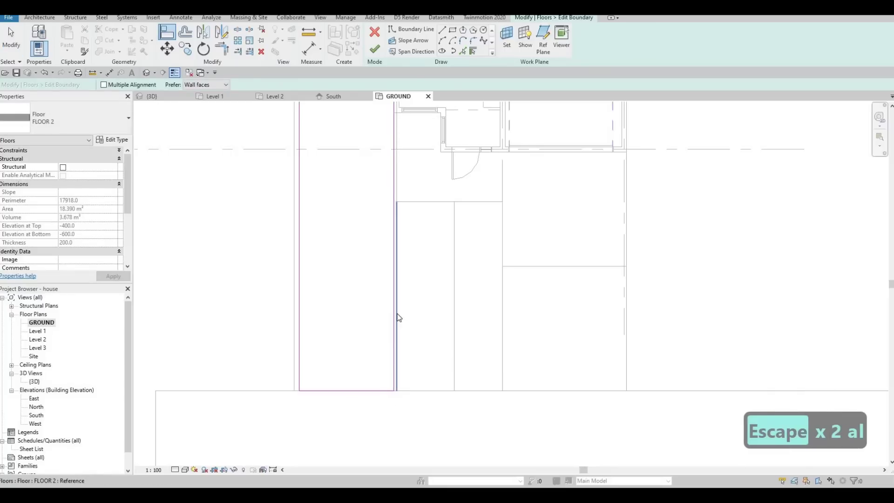
click(395, 314)
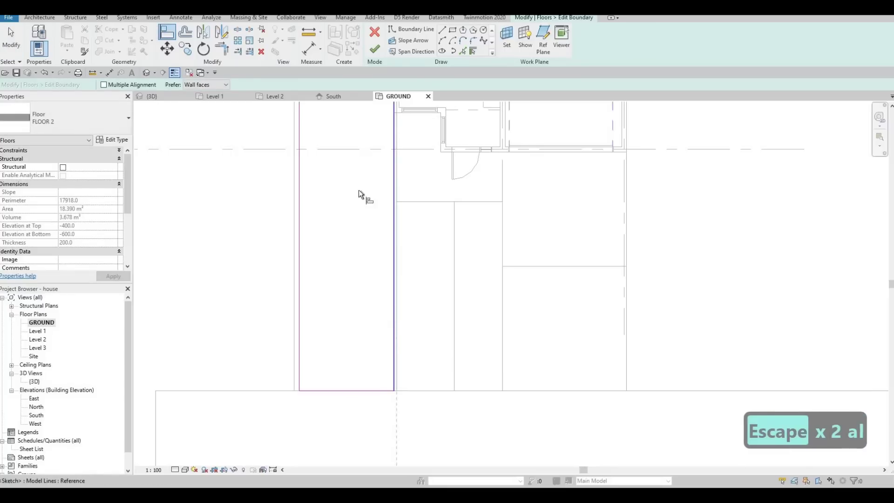
click(394, 224)
key(Escape)
key(Escape)
click(374, 49)
middle_drag(366, 193, 367, 315)
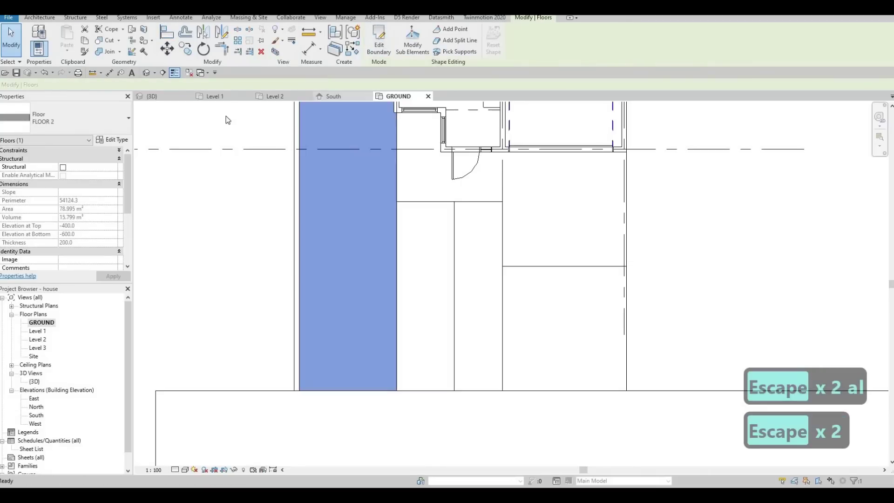
key(Escape)
Open the 3D view and examine the extended garden floor and border wall beside the house from several angles.
click(152, 96)
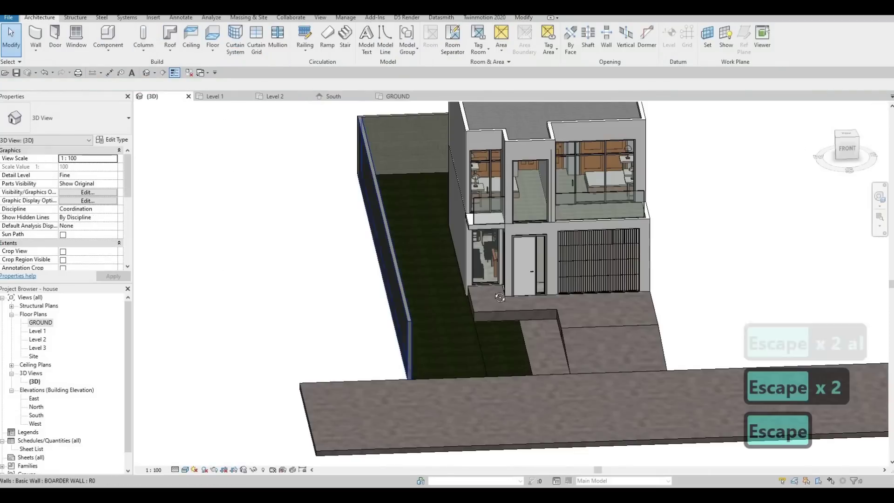
key(Escape)
shift+middle_drag(393, 326, 491, 364)
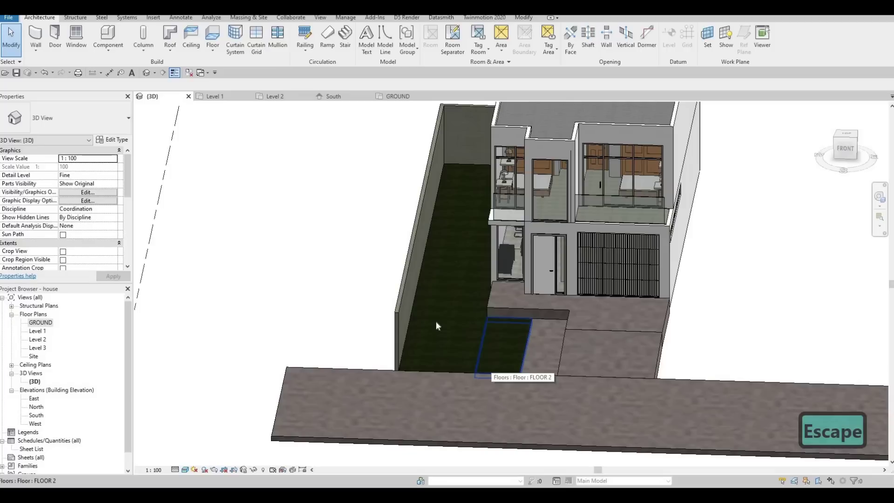
shift+middle_drag(483, 325, 497, 325)
shift+middle_drag(426, 379, 377, 426)
scroll(502, 387, down, 1)
shift+middle_drag(377, 426, 393, 424)
shift+middle_drag(499, 389, 531, 391)
shift+middle_drag(576, 377, 528, 335)
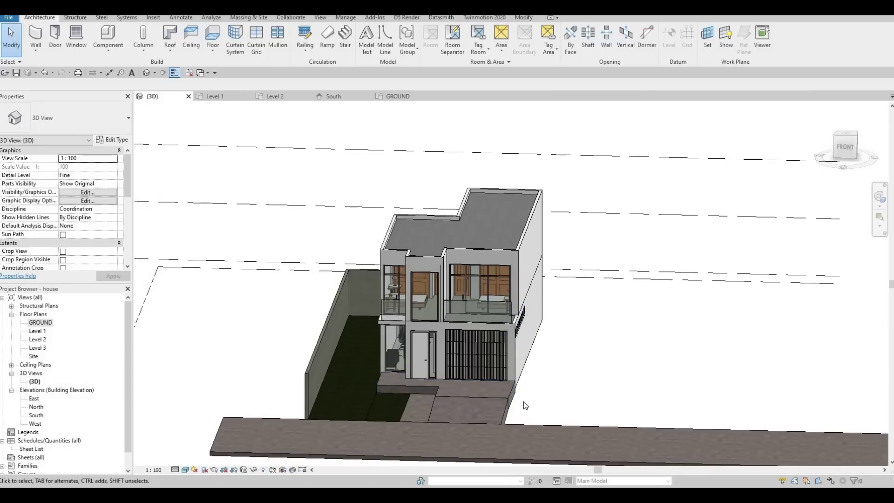
shift+middle_drag(525, 404, 516, 393)
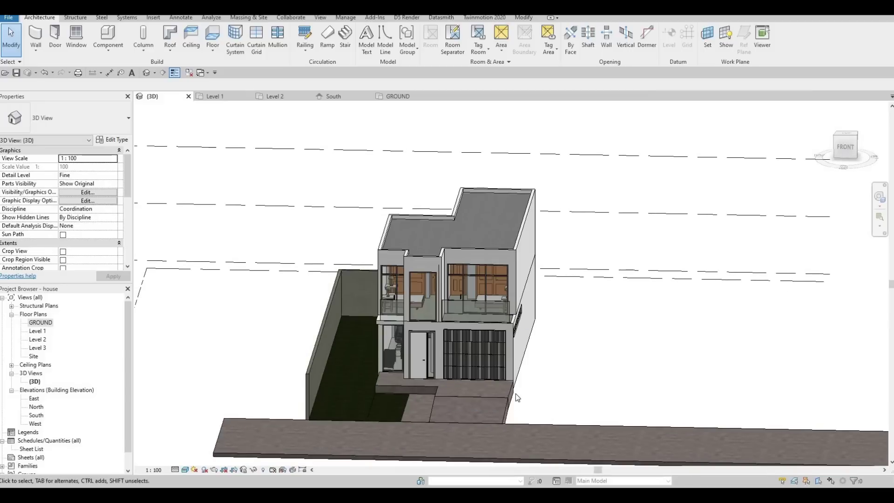
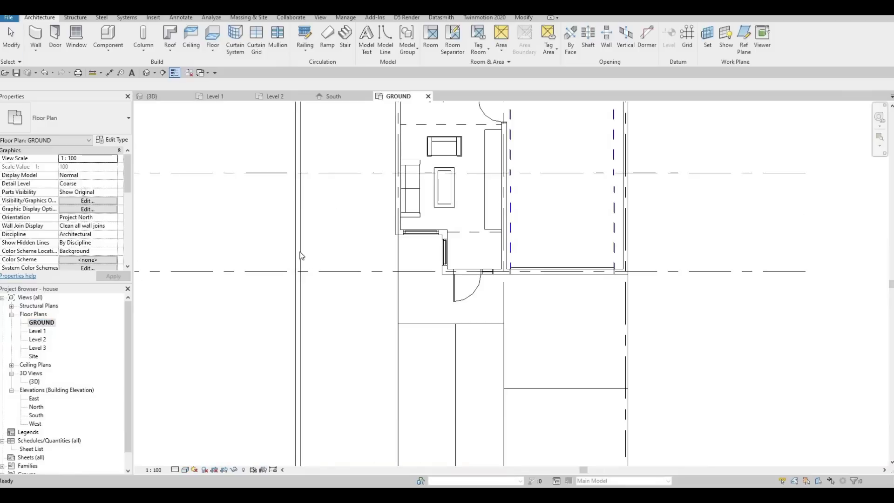
Create a similar FLOOR 2 floor as a rectangle on the garage side, from the driveway's street corner back to grid B.
scroll(347, 339, down, 1)
key(Escape)
click(358, 281)
key(c)
key(s)
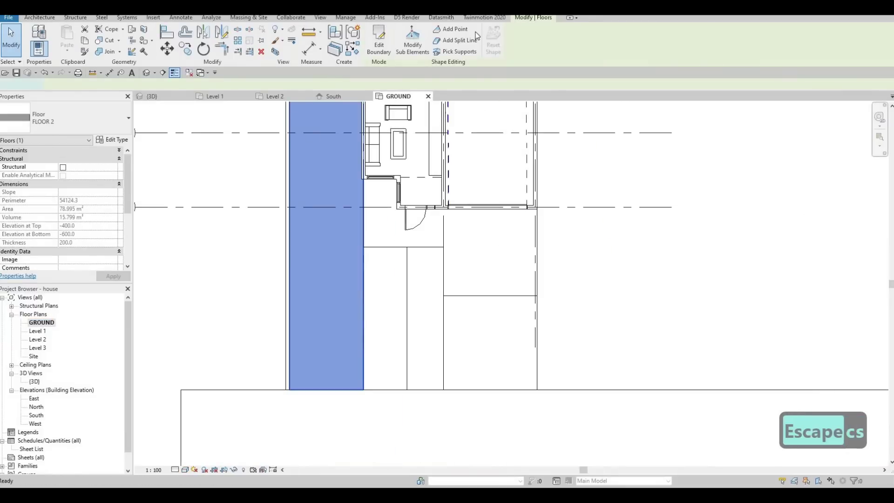
click(538, 389)
middle_drag(618, 217, 509, 399)
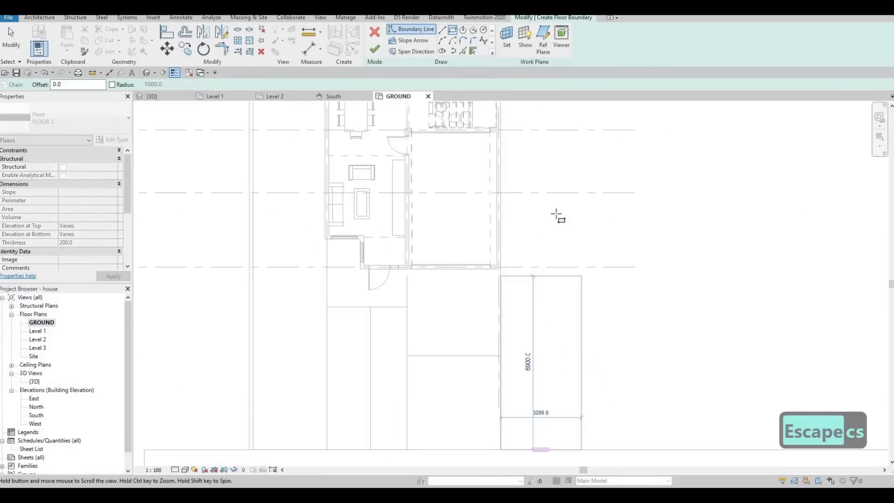
scroll(539, 200, down, 1)
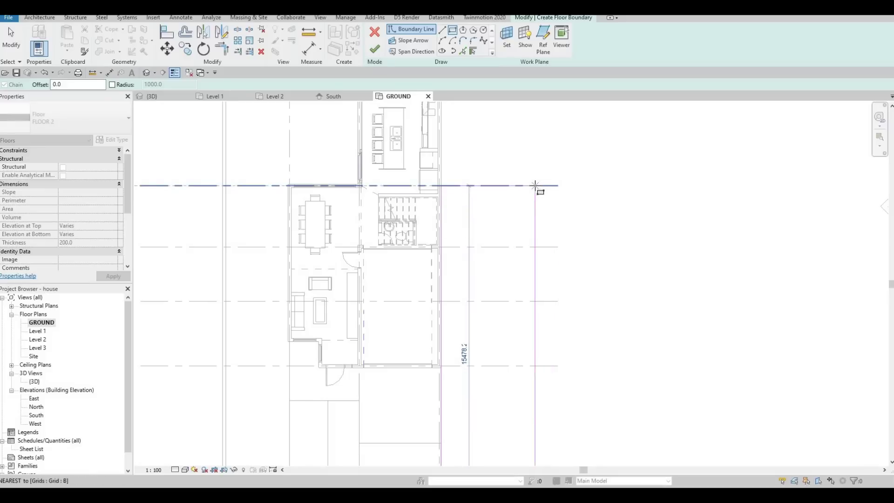
click(535, 186)
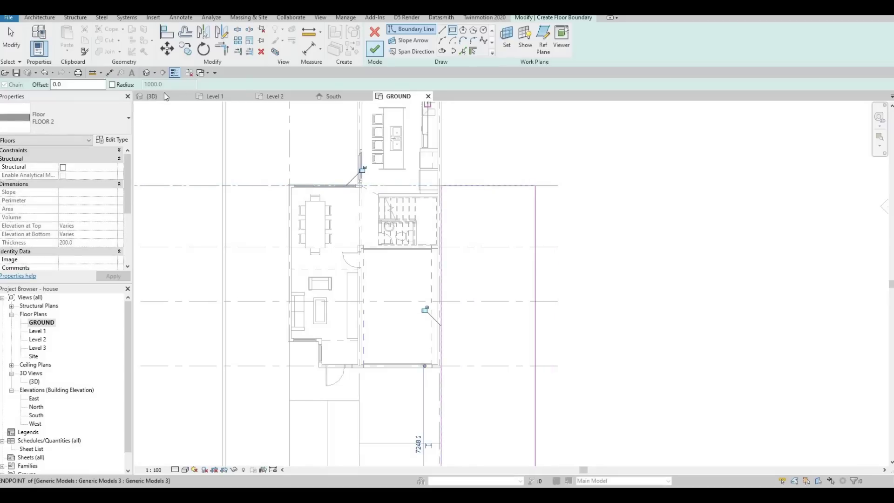
click(375, 49)
key(Escape)
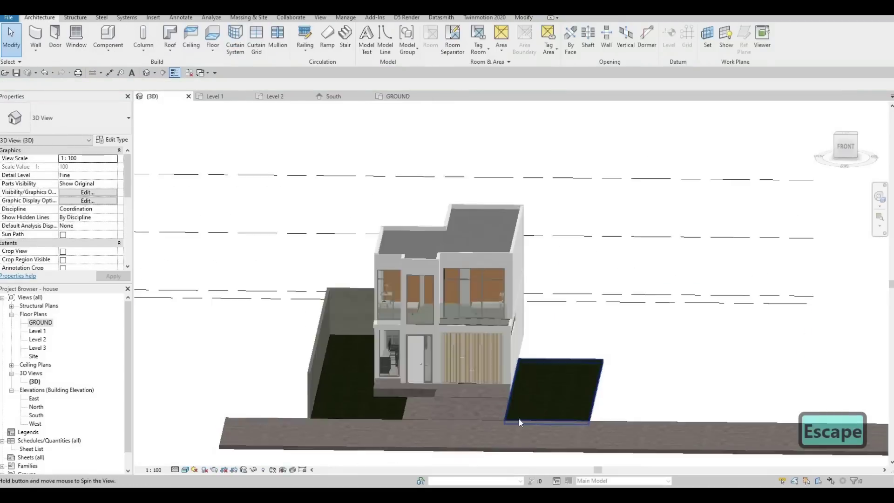
Examine the new garden floor beside the garage in the 3D view from several angles.
shift+middle_drag(519, 418, 678, 373)
scroll(679, 380, up, 3)
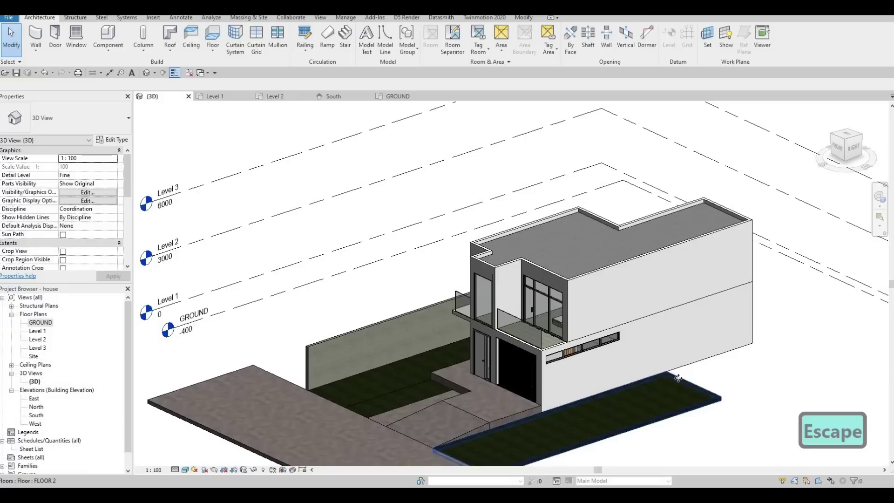
click(678, 378)
key(Escape)
shift+middle_drag(617, 375, 486, 256)
scroll(486, 256, up, 2)
scroll(487, 258, up, 2)
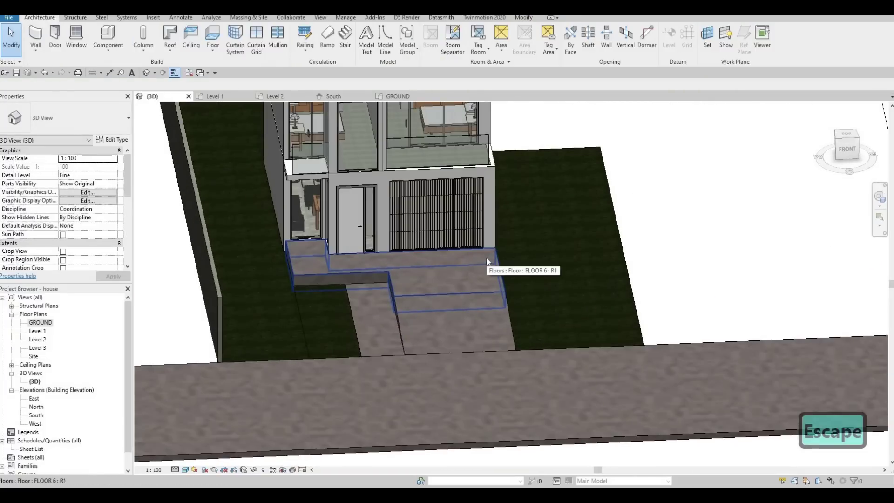
middle_drag(530, 256, 441, 241)
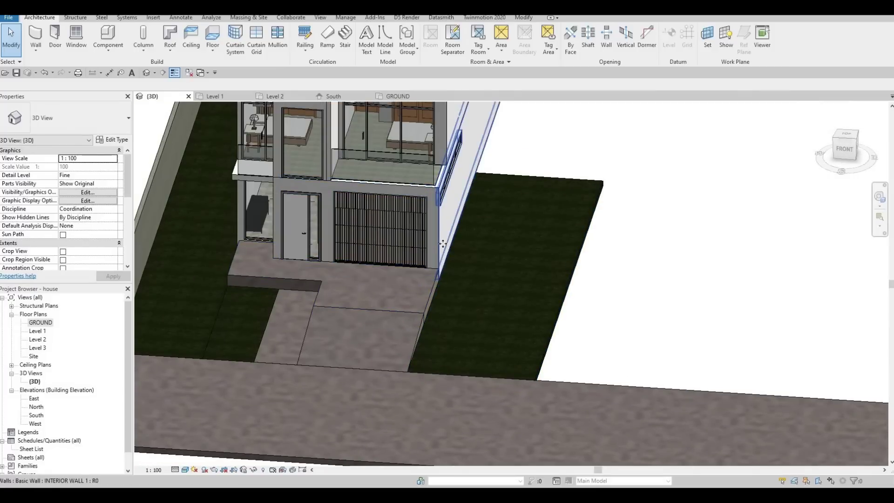
Try to stretch the house's garage-side INTERIOR WALL 1 forward along the driveway to the street.
click(440, 274)
drag(437, 278, 423, 351)
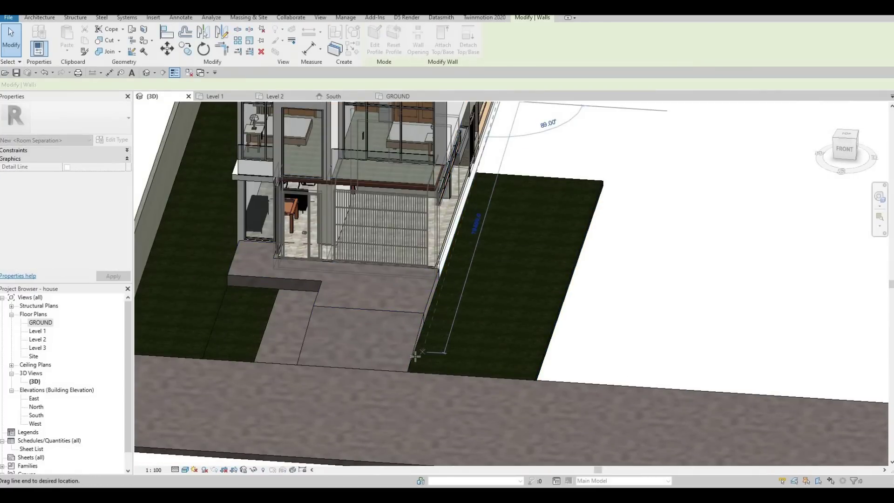
drag(438, 305, 438, 304)
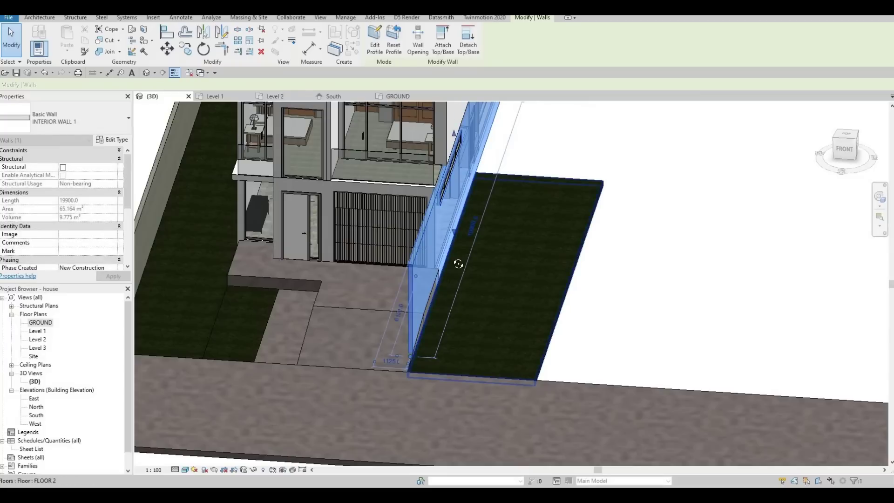
key(Escape)
shift+middle_drag(482, 186, 453, 239)
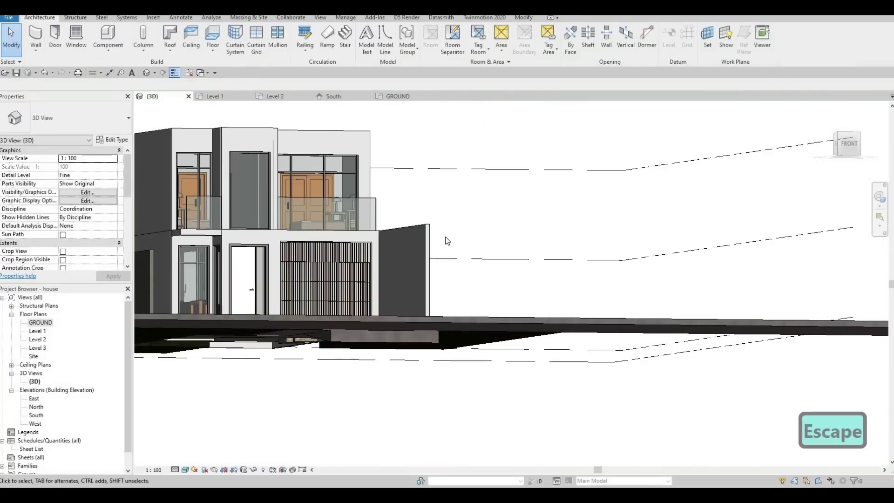
key(ctrl+z)
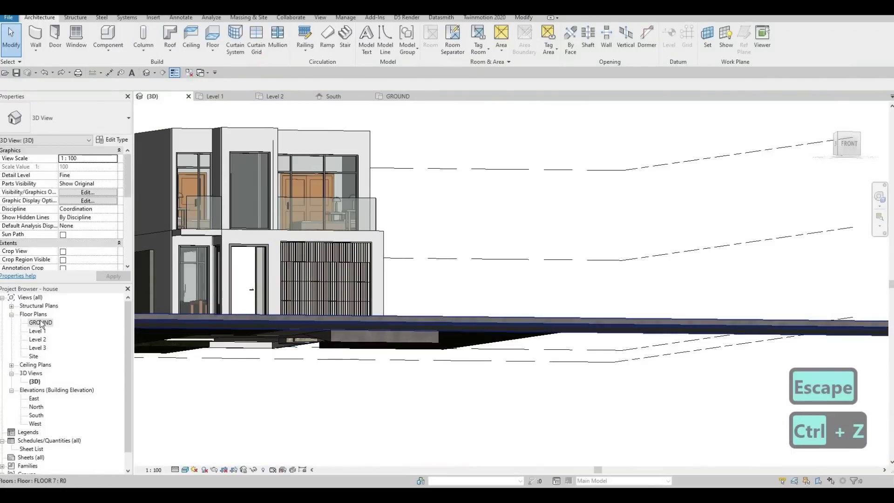
In the GROUND plan, draw a similar INTERIOR WALL 1 segment 3200 mm long along the driveway edge, in front of the house's side wall.
key(Escape)
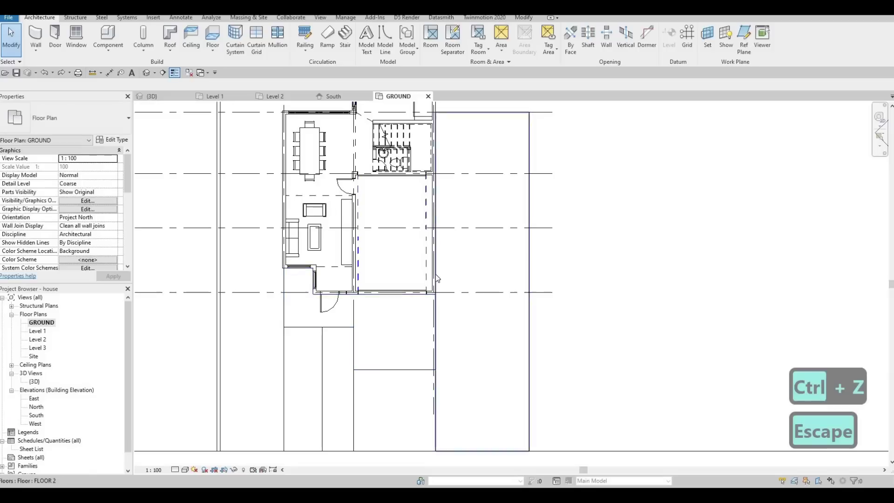
click(437, 273)
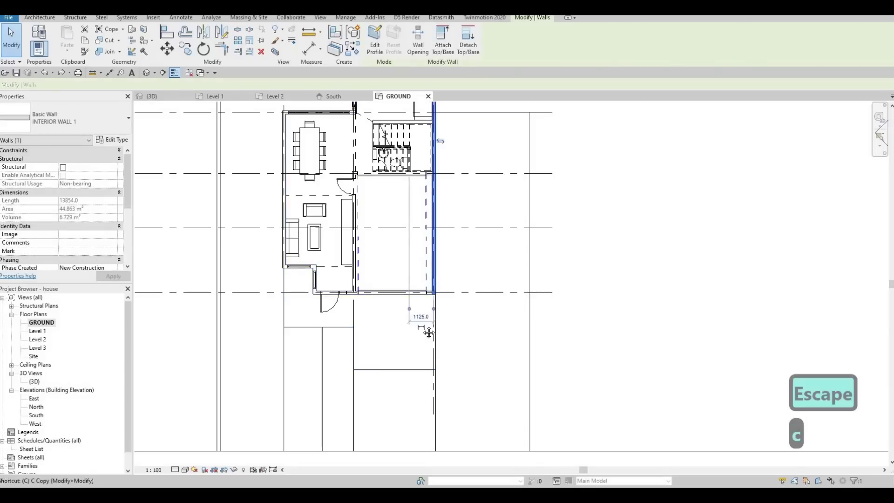
key(c)
key(s)
middle_drag(434, 428, 423, 361)
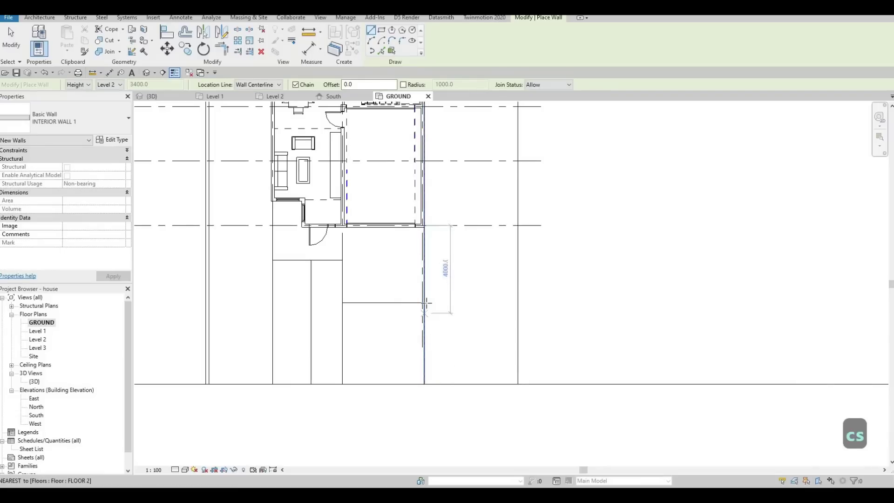
click(424, 234)
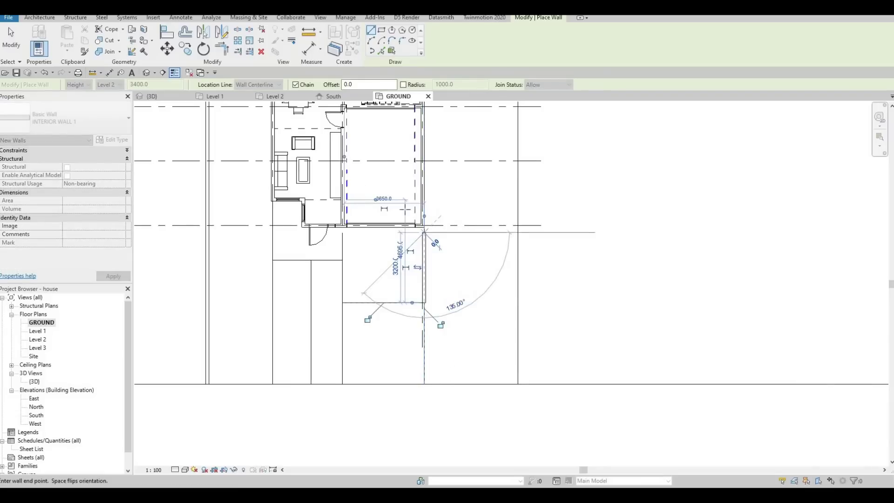
key(Escape)
key(Escape)
Lower the top of the new driveway wall below the ground-storey roofline in the 3D view.
click(177, 99)
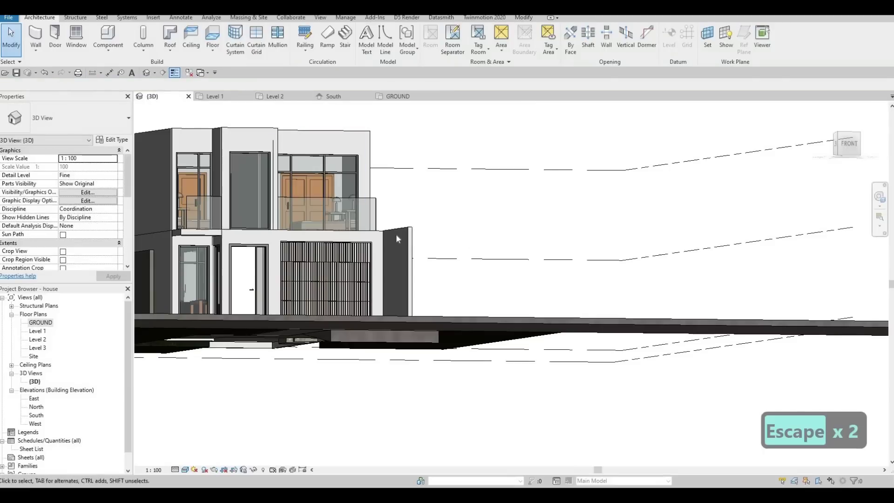
key(Escape)
click(397, 233)
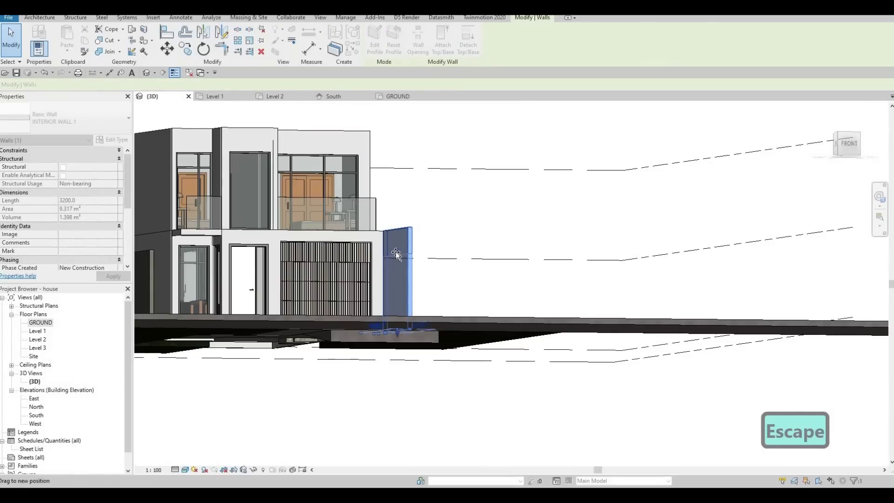
drag(397, 255, 396, 255)
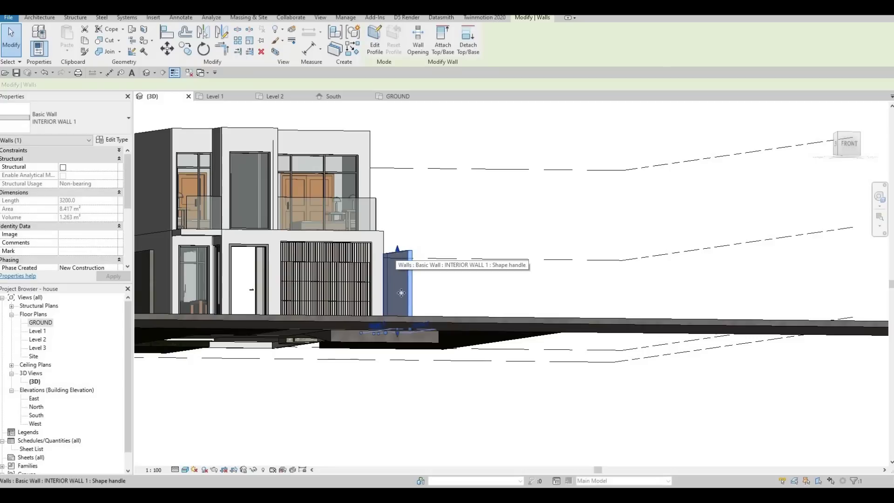
shift+middle_drag(315, 335, 389, 313)
key(Escape)
key(Escape)
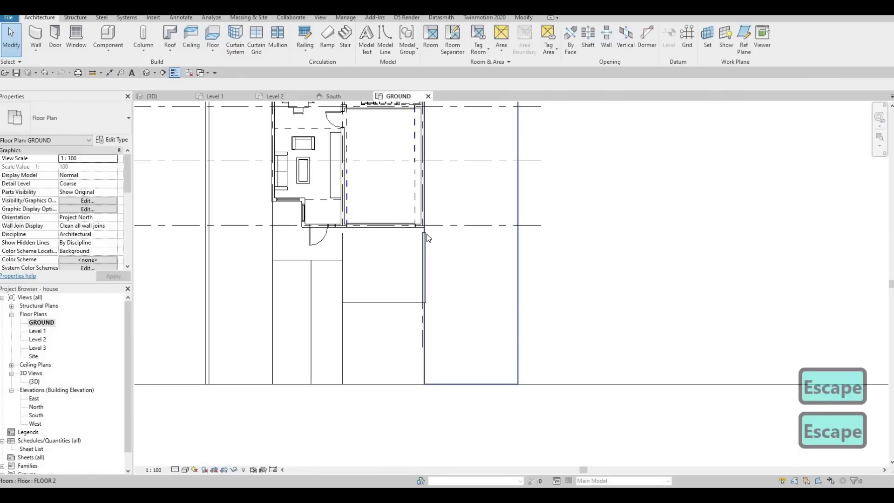
Stretch the driveway wall's house-side end toward the house to make the wall 3300 mm long.
click(425, 234)
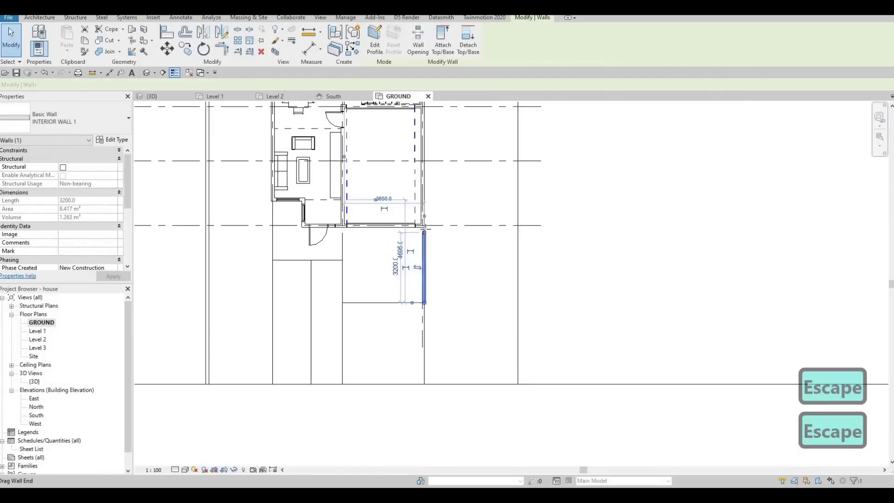
key(Escape)
scroll(427, 234, up, 3)
click(424, 231)
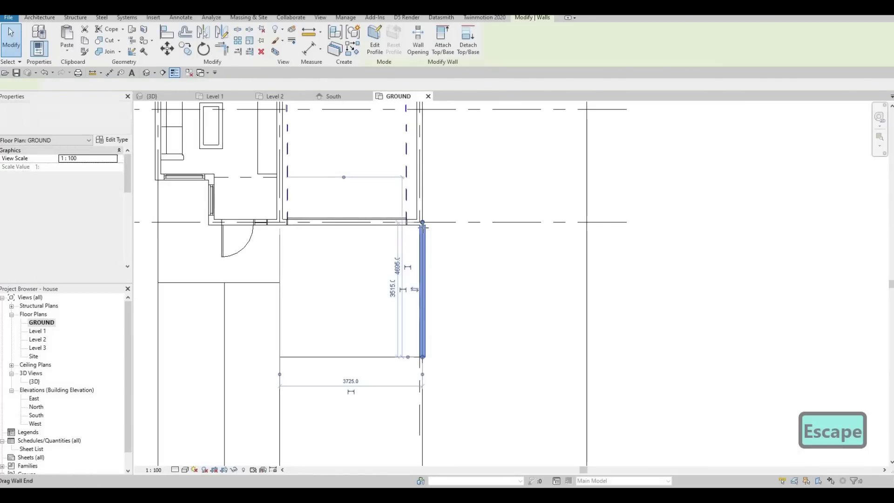
drag(423, 232, 428, 236)
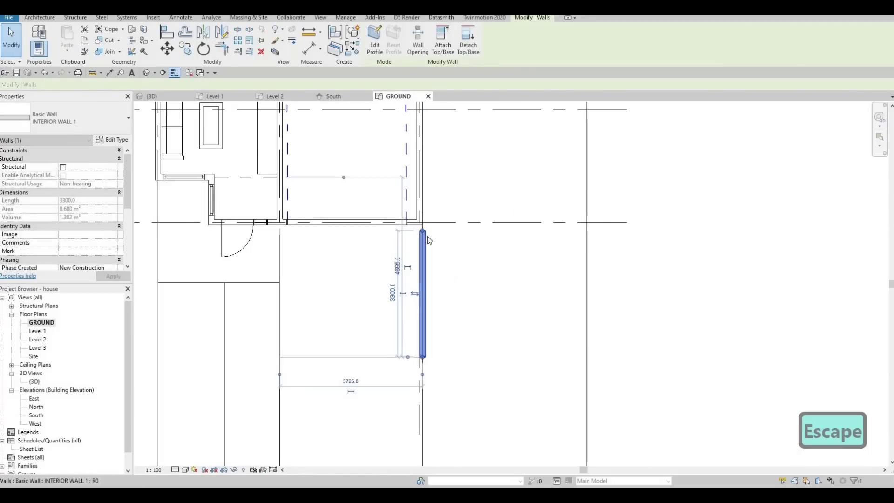
key(Escape)
key(Escape)
Align the driveway wall's outer face with the edge of the garage-side garden floor.
key(a)
key(l)
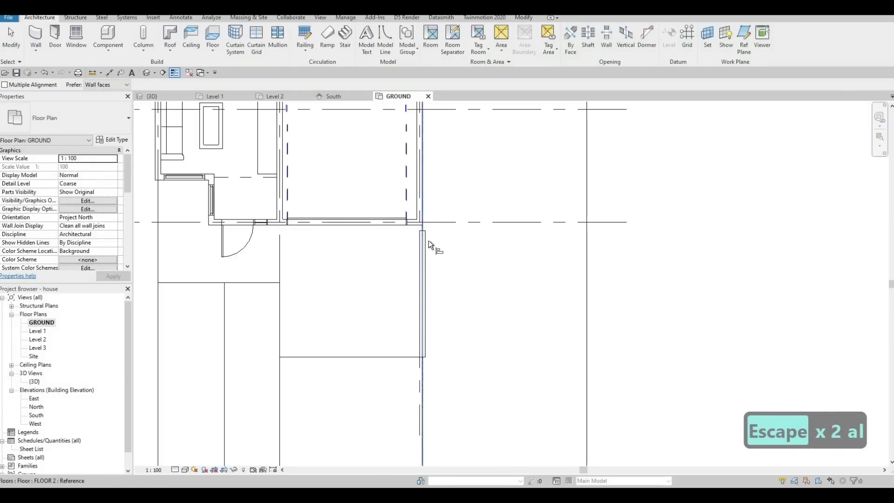
click(426, 241)
click(430, 241)
key(Escape)
key(Escape)
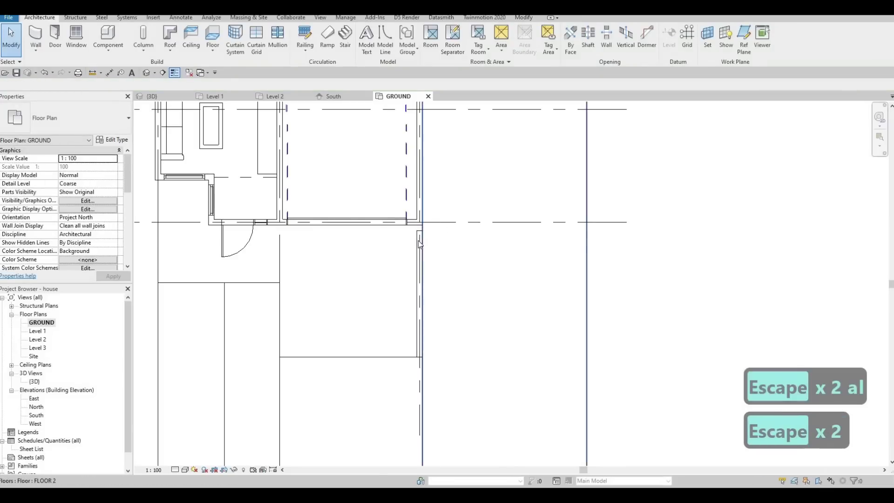
Extend the driveway wall's house-side end to the corner of the house, making it 3515 mm long, and check it in 3D.
click(420, 234)
drag(419, 227, 420, 222)
key(Escape)
key(Escape)
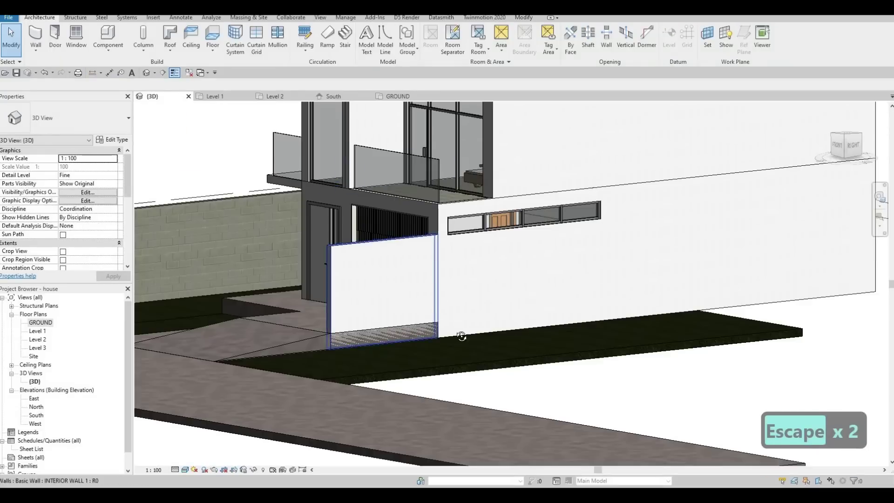
shift+middle_drag(417, 351, 36, 350)
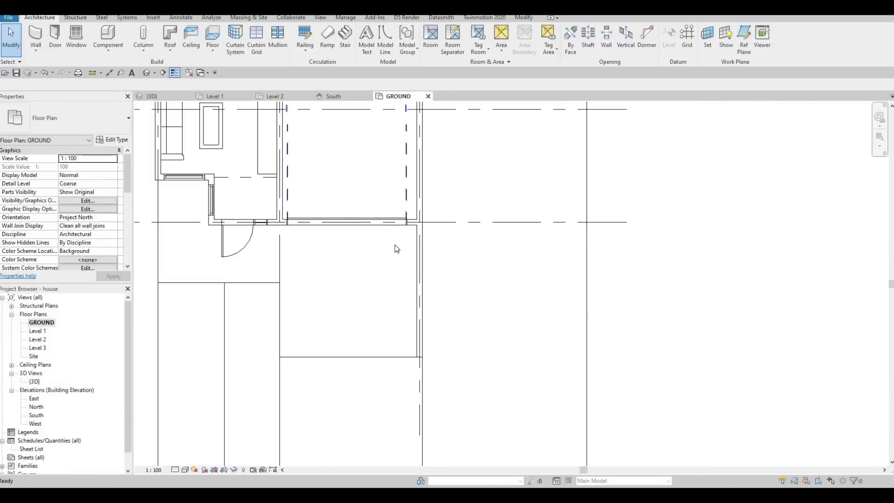
Extend the driveway wall's front end toward the street in the GROUND plan, for a wall length of 7200 mm.
middle_drag(418, 299, 401, 251)
scroll(400, 252, down, 1)
key(Escape)
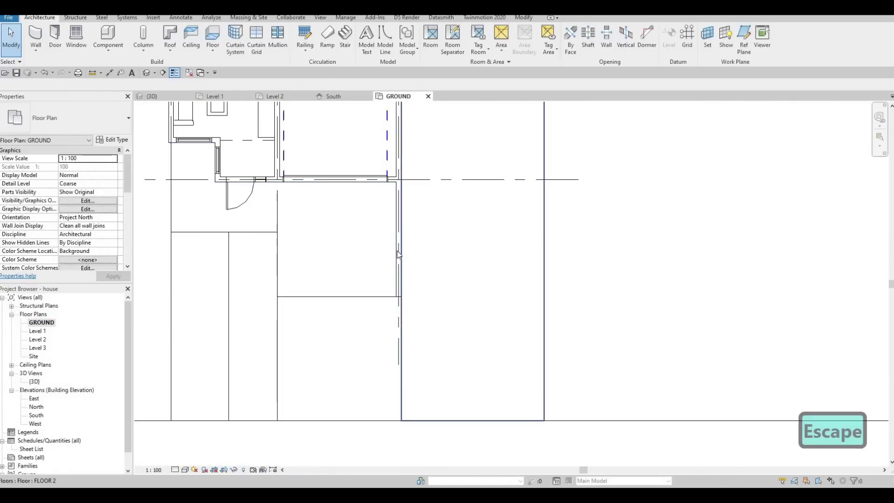
click(398, 252)
key(Escape)
click(399, 254)
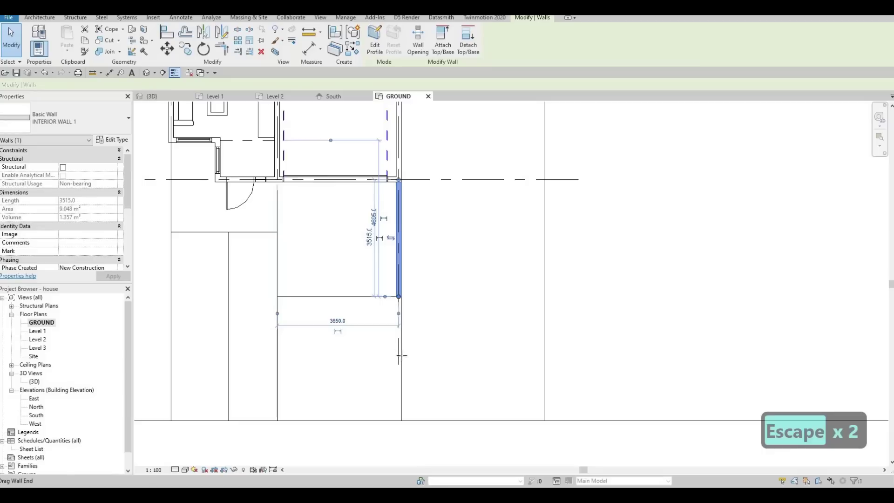
drag(400, 408, 401, 418)
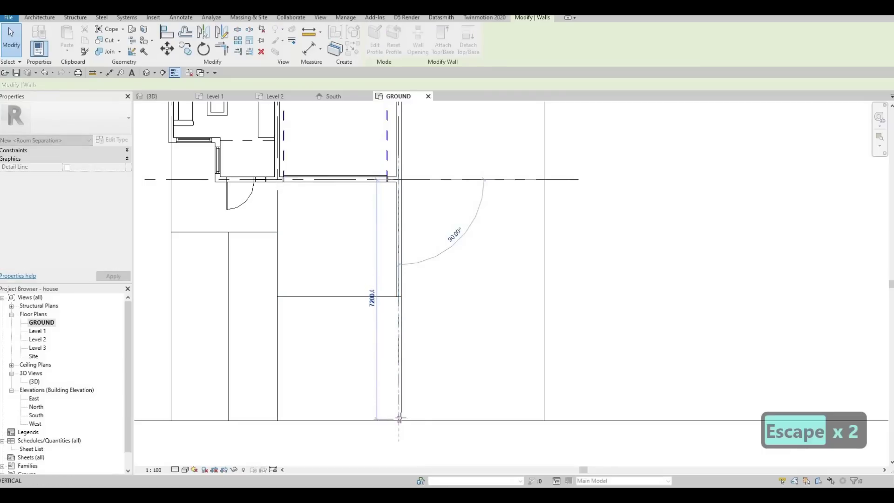
click(344, 266)
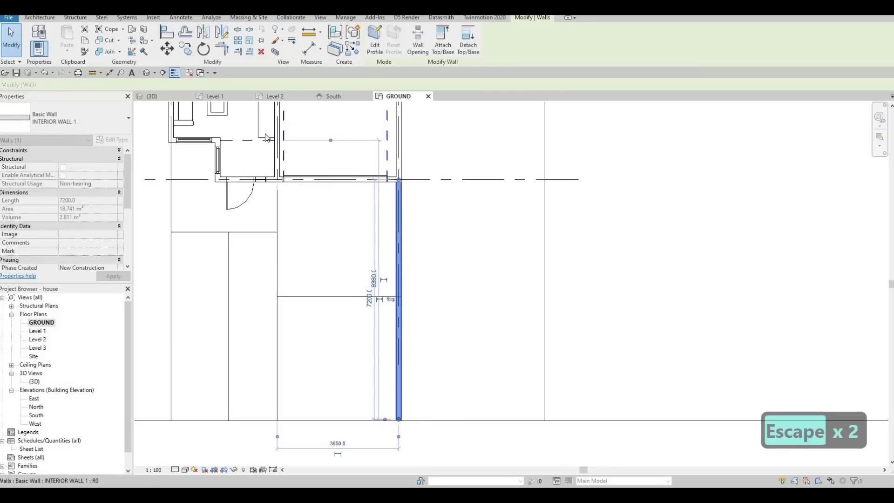
Switch to the 3D view and bring the driveway wall and the opposite border wall into sight with nothing selected.
click(152, 97)
shift+middle_drag(545, 206, 576, 193)
scroll(396, 252, down, 2)
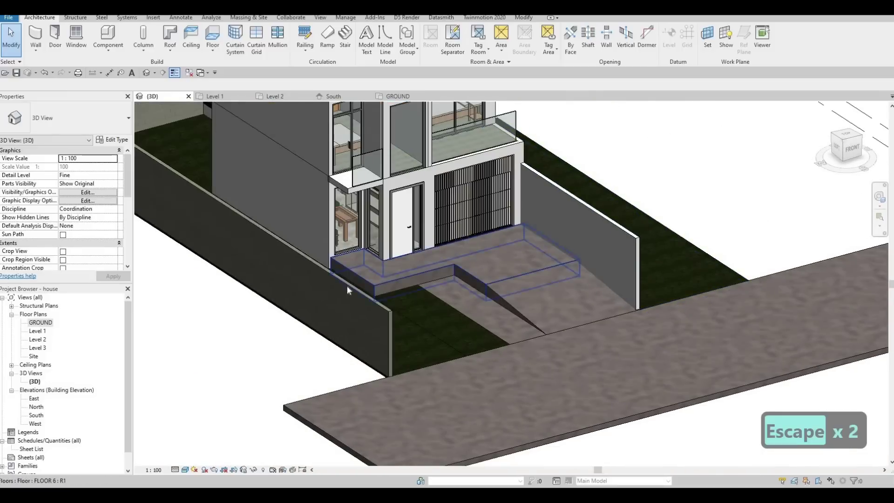
click(347, 285)
key(Escape)
key(Escape)
key(a)
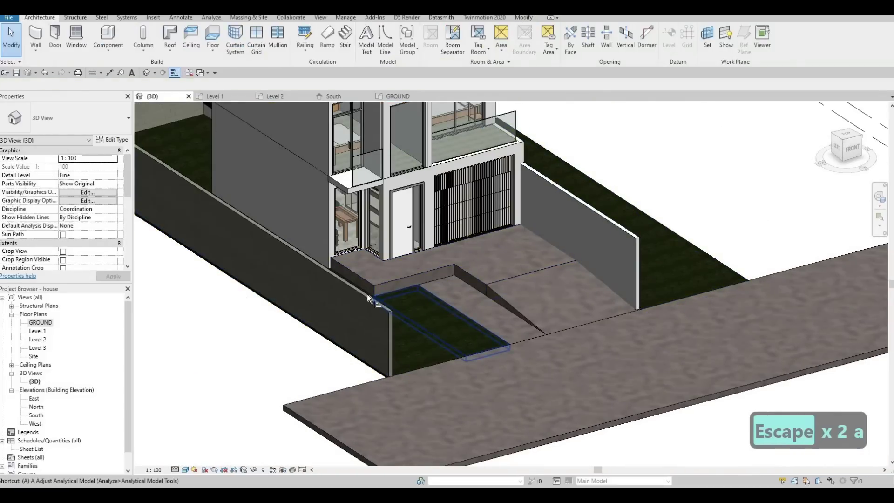
key(l)
key(Escape)
scroll(373, 298, up, 2)
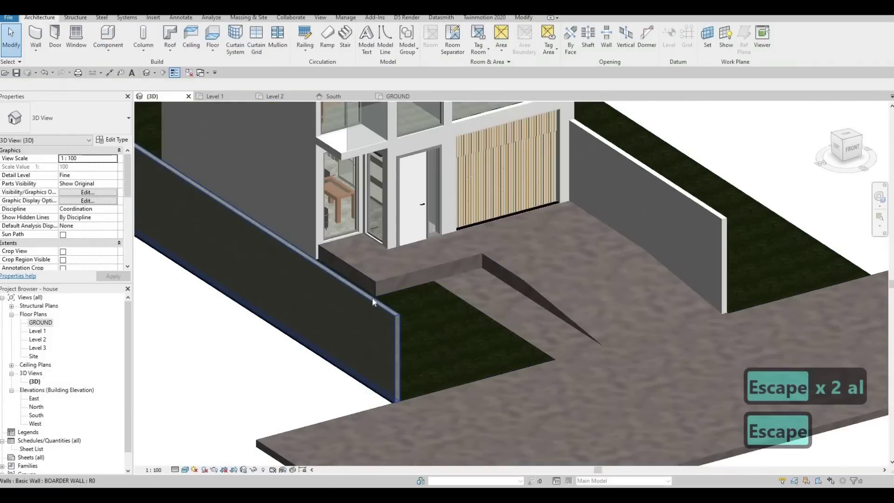
key(a)
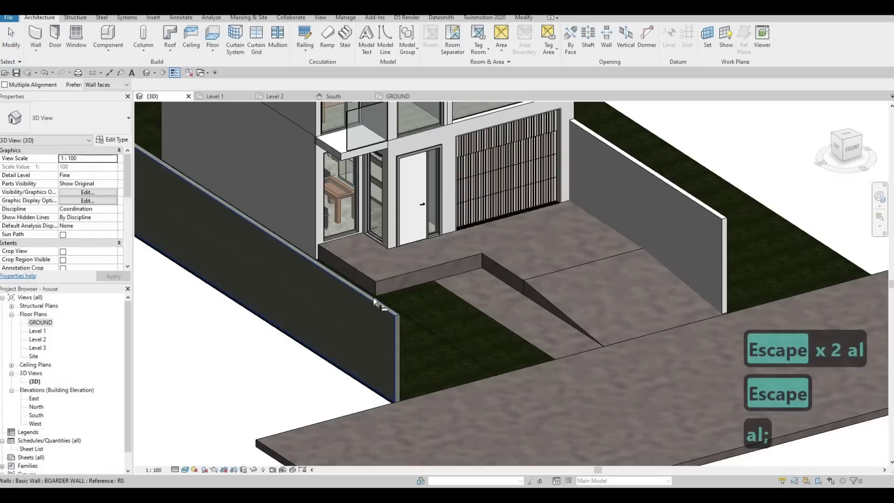
key(Escape)
key(Escape)
Align the top face of the driveway wall with the top face of the border wall.
key(a)
key(l)
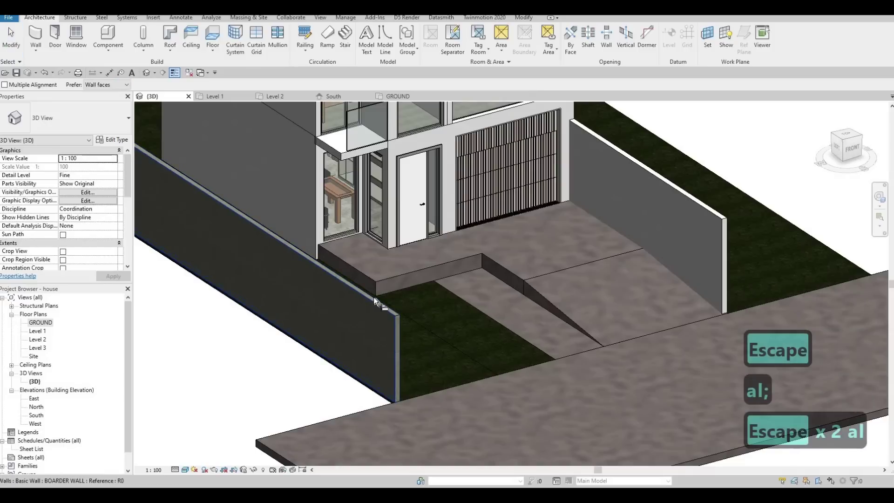
key(Tab)
click(373, 297)
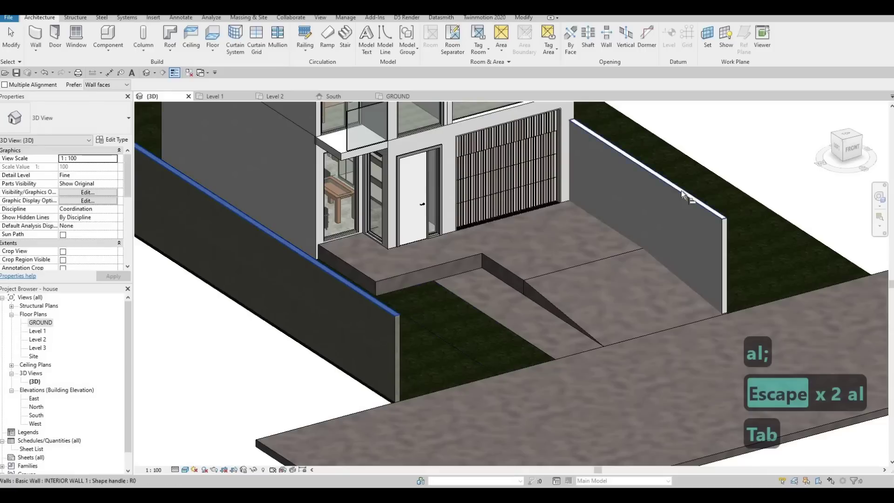
key(Escape)
key(Escape)
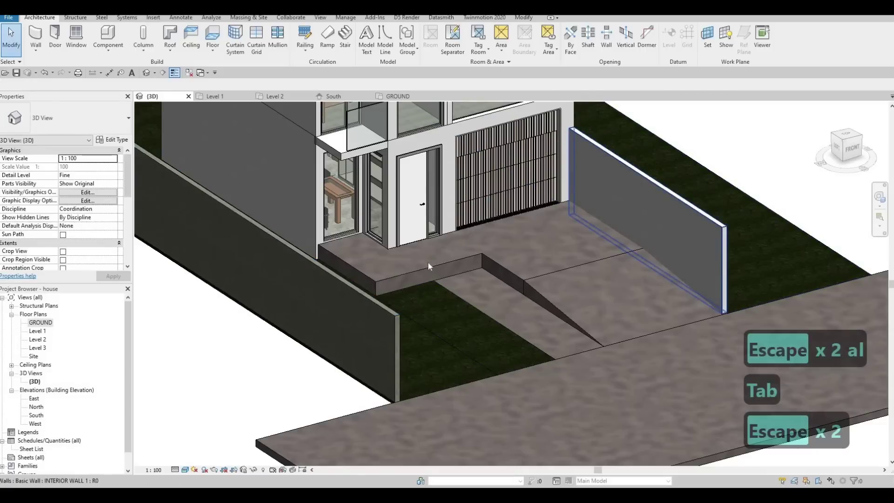
Change the driveway wall's type from INTERIOR WALL 1 to BOARDER WALL, matching the opposite garden wall.
click(325, 292)
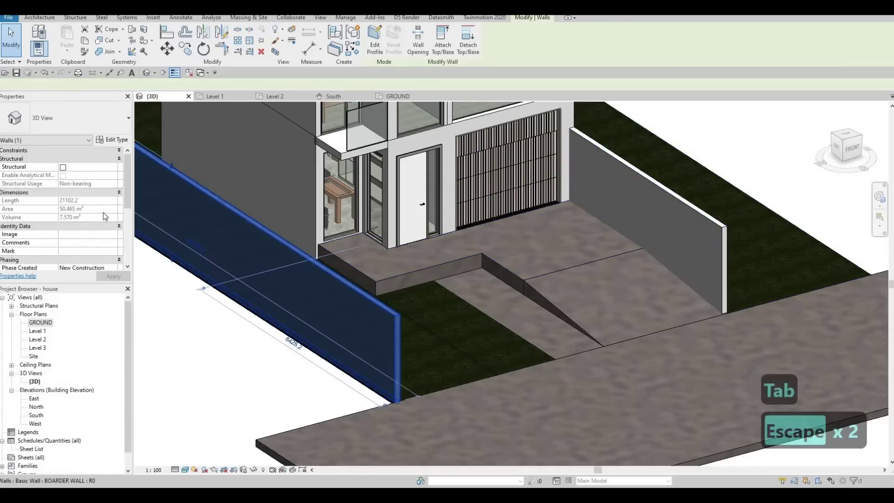
key(Escape)
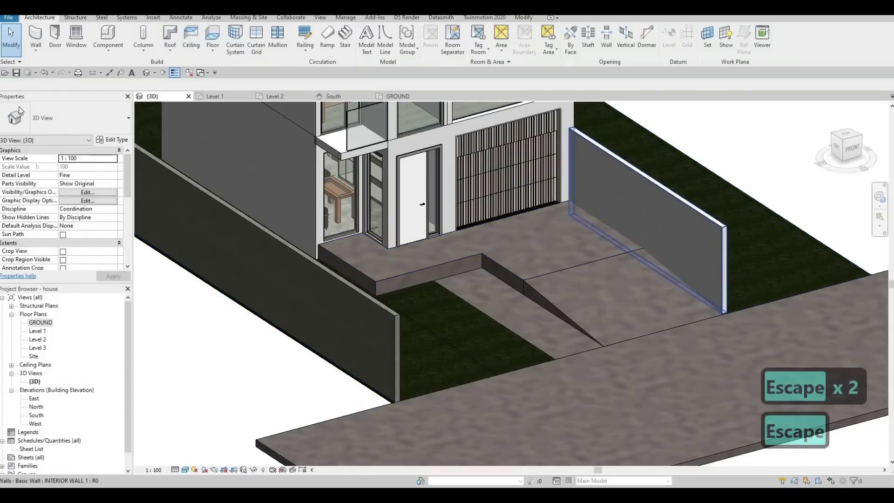
click(647, 170)
click(67, 119)
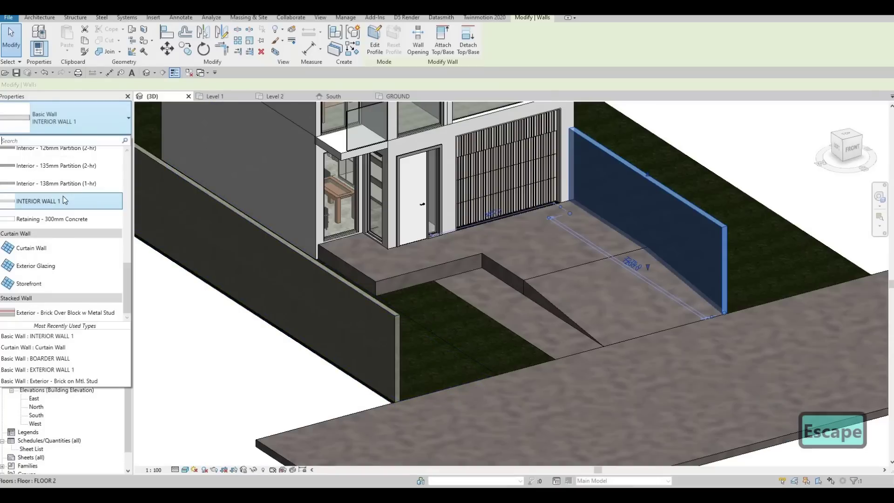
scroll(63, 196, up, 3)
scroll(62, 196, up, 4)
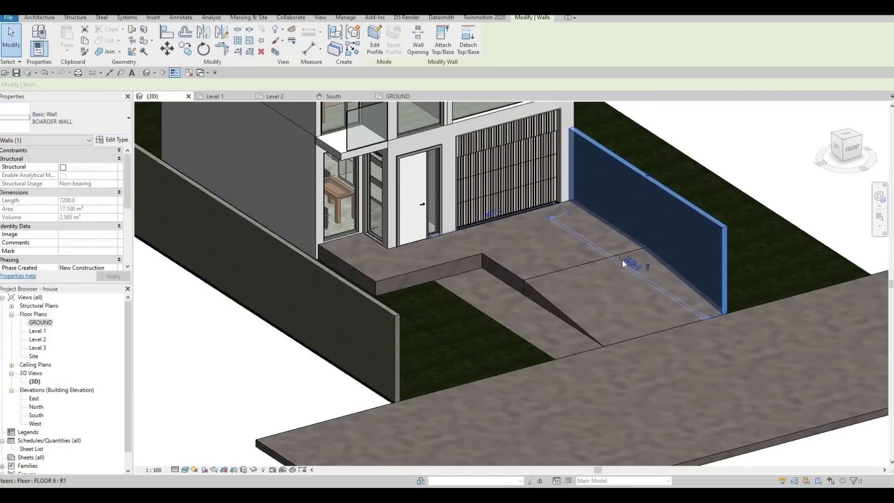
key(Escape)
key(Escape)
shift+middle_drag(441, 212, 602, 243)
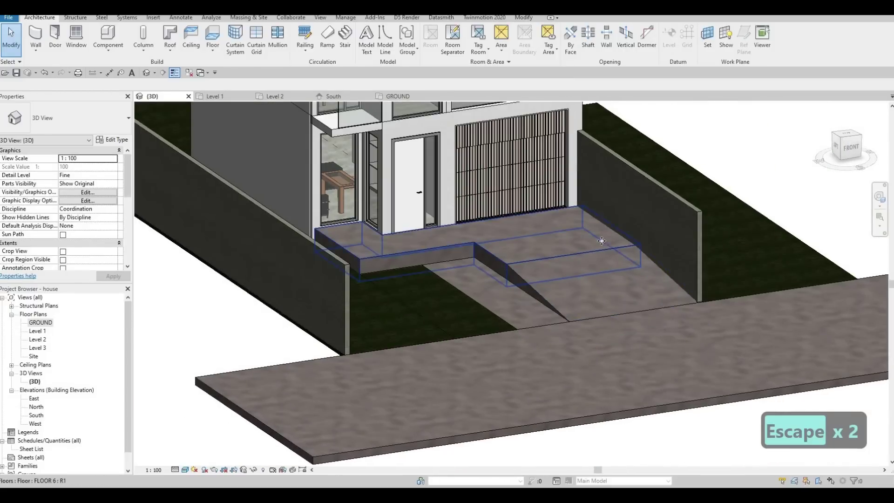
In the GROUND plan, edit the FLOOR 6 landing's boundary so its wall-side edge ends at the driveway wall's inner face.
click(602, 243)
click(42, 322)
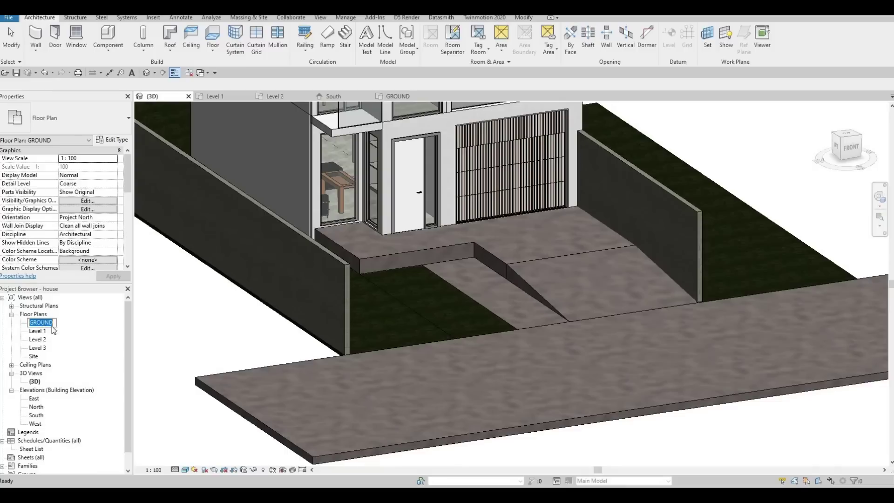
key(Escape)
click(485, 239)
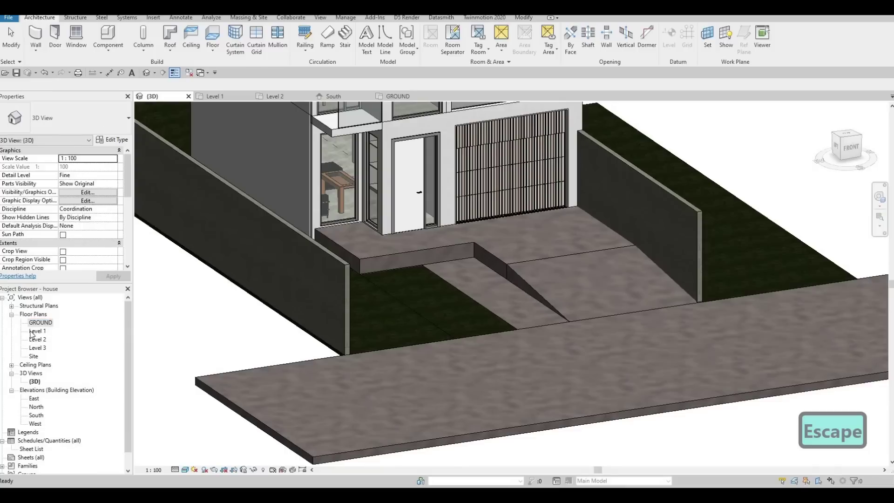
double_click(41, 323)
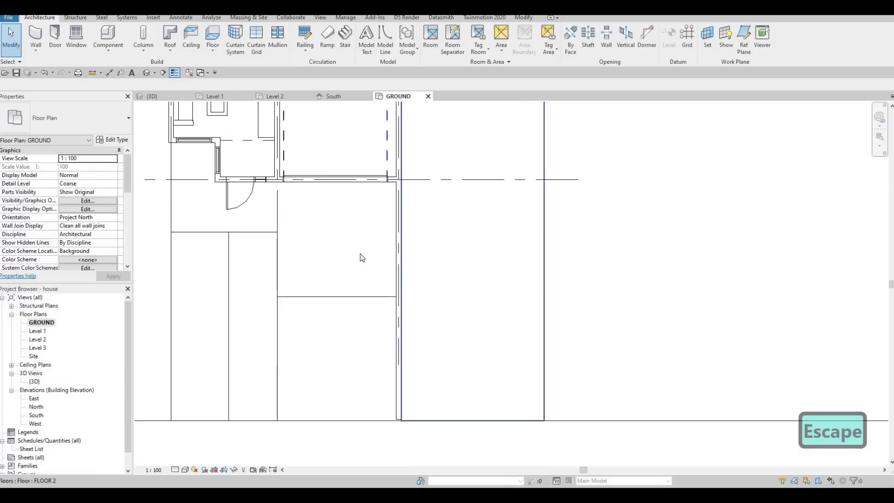
click(359, 256)
click(379, 45)
scroll(361, 211, up, 2)
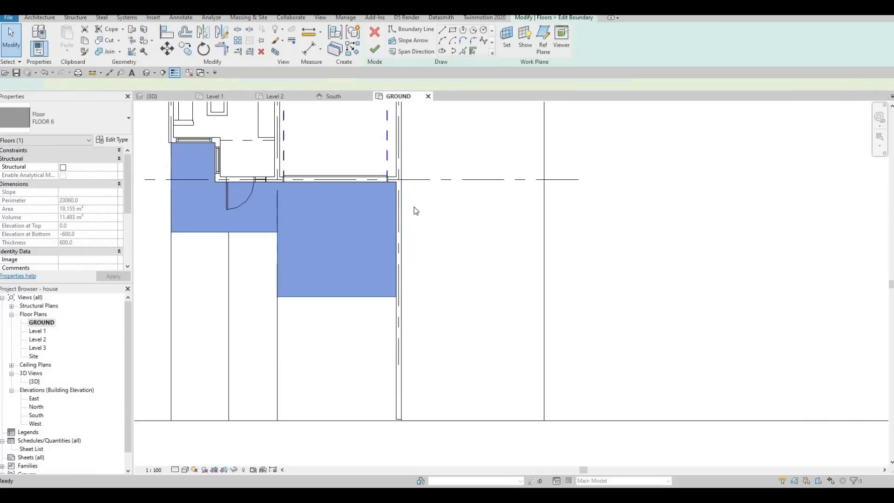
click(415, 207)
drag(407, 206, 395, 207)
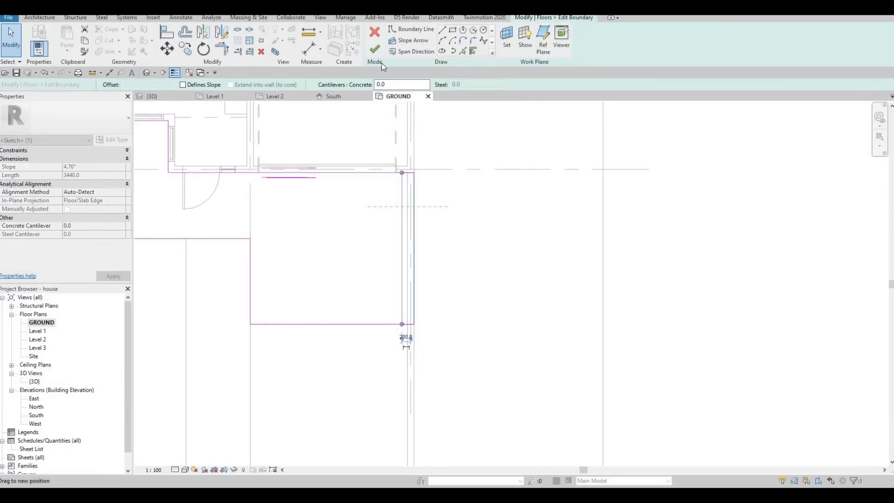
click(375, 49)
key(Escape)
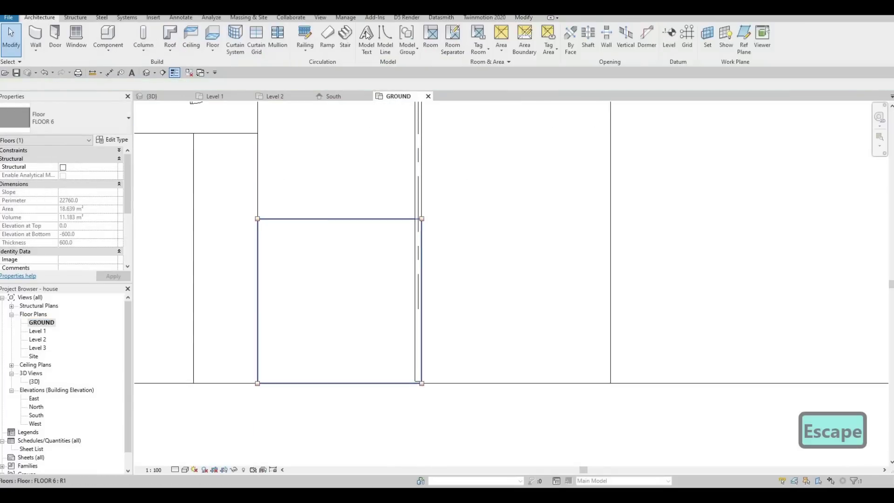
Edit the sloped FLOOR 6 driveway slab's boundary, moving its wall-side edge to the driveway wall's inner face.
click(384, 47)
click(421, 239)
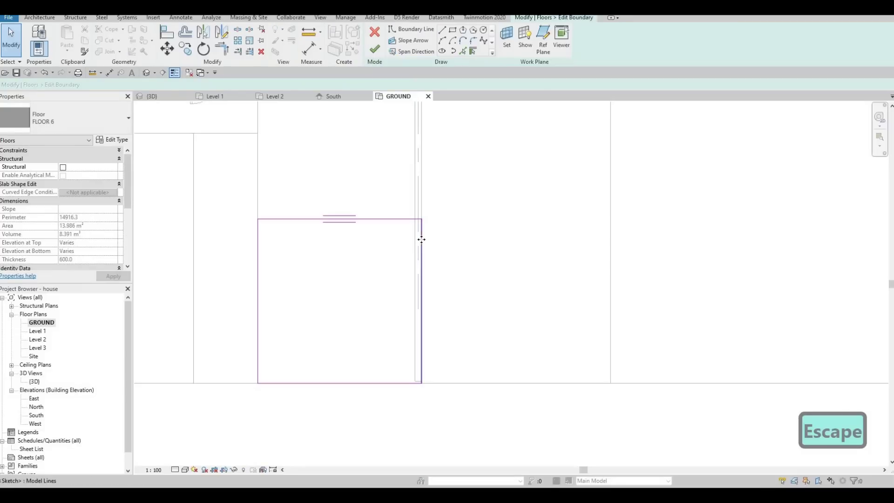
drag(417, 243, 413, 244)
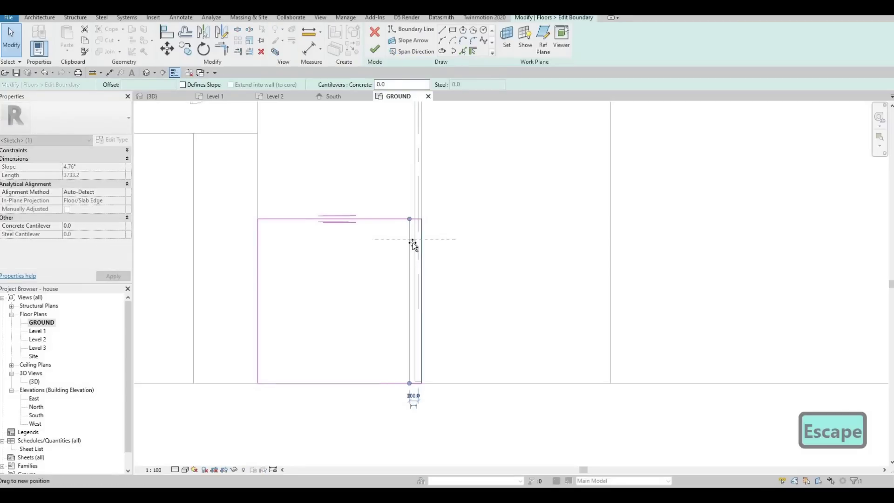
click(375, 49)
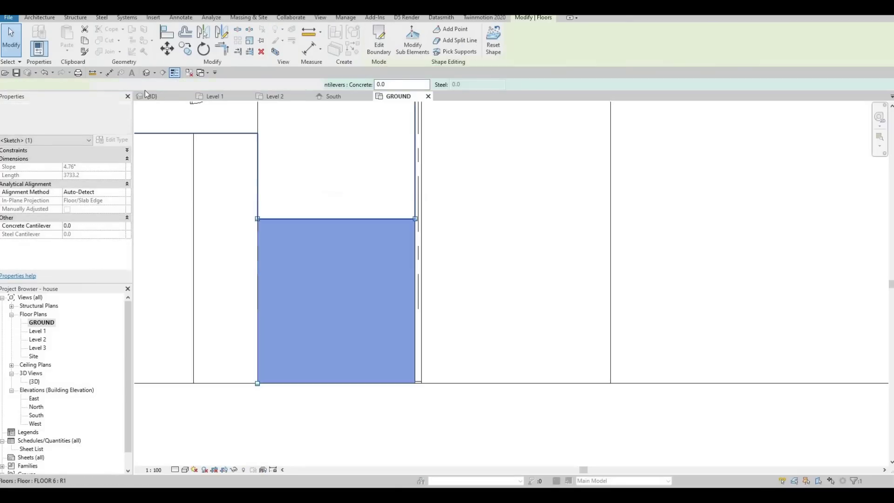
Examine the trimmed driveway slabs, the matching border walls and both garden areas in 3D from the front and sides.
click(153, 96)
shift+middle_drag(474, 265, 569, 218)
scroll(483, 283, up, 2)
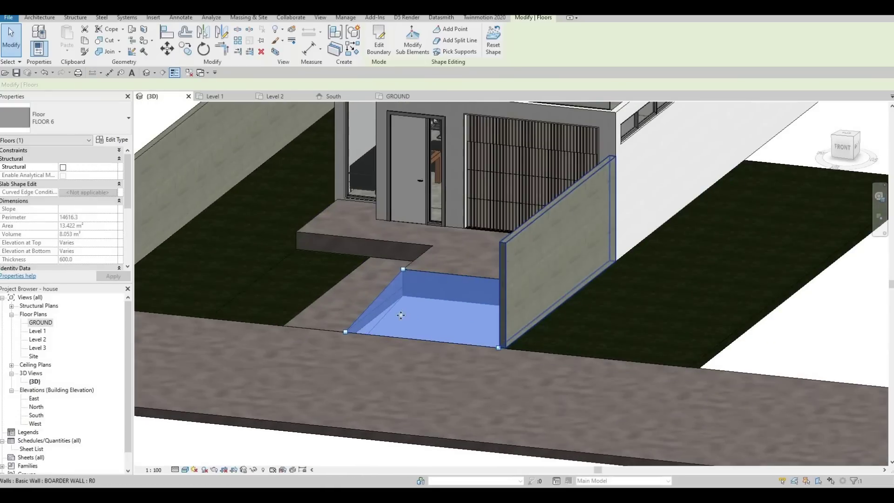
key(Escape)
key(Escape)
key(Escape)
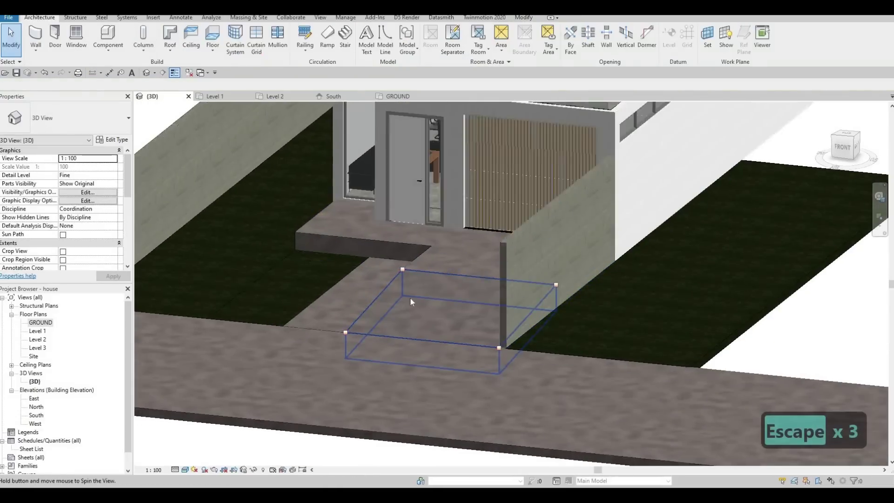
shift+middle_drag(410, 298, 482, 289)
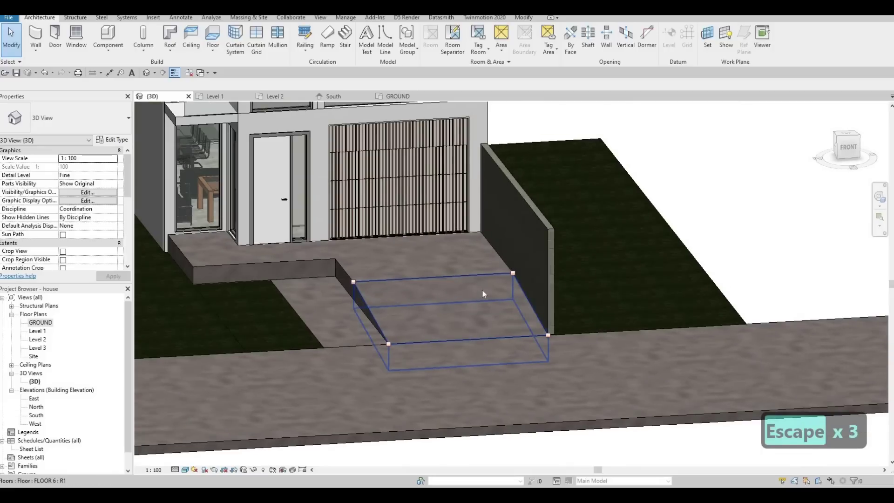
key(F1)
shift+middle_drag(390, 304, 658, 289)
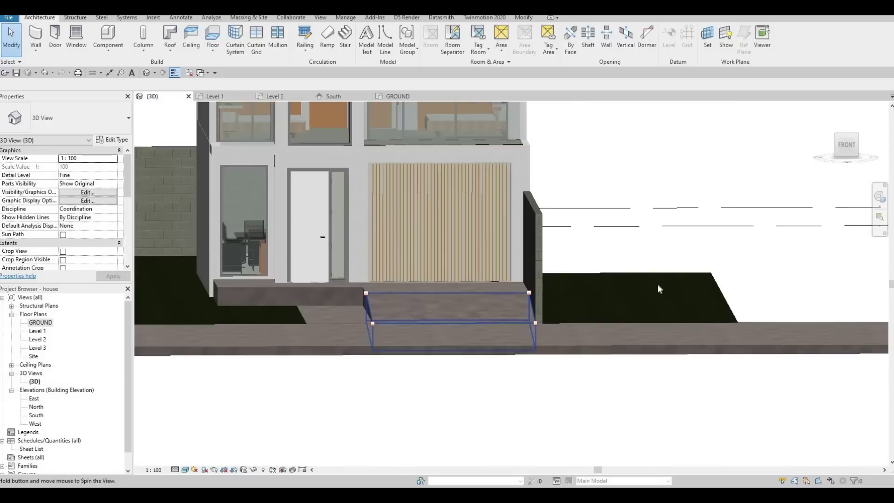
scroll(612, 334, down, 2)
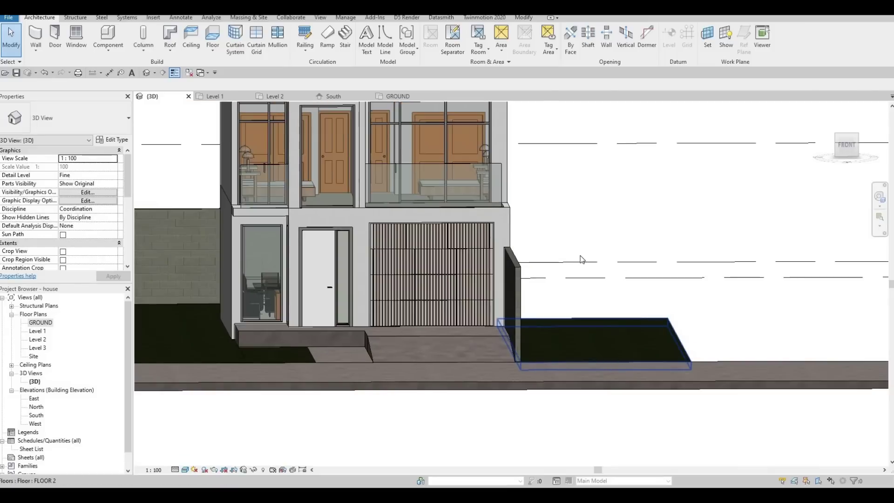
scroll(564, 274, down, 2)
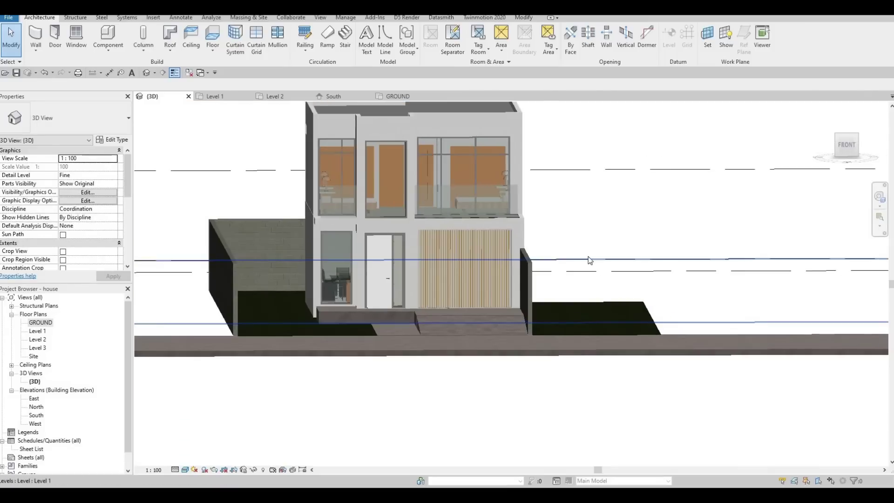
shift+middle_drag(589, 260, 561, 321)
scroll(560, 322, down, 1)
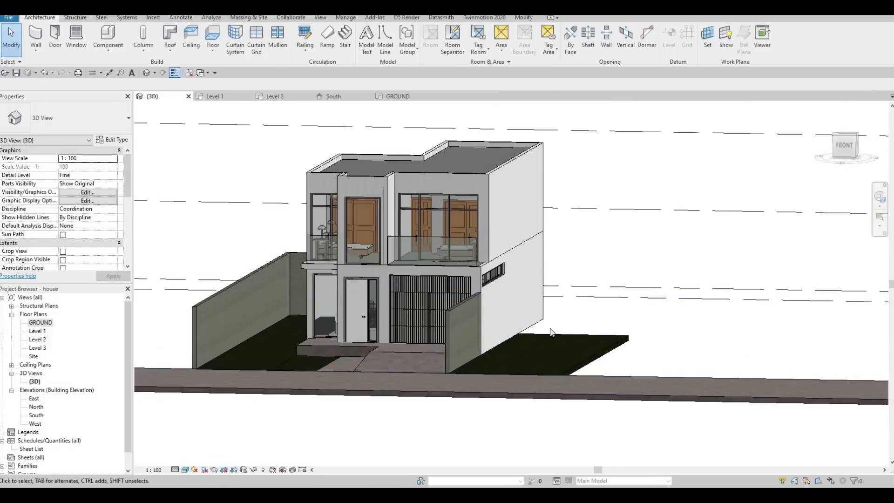
shift+middle_drag(551, 332, 483, 359)
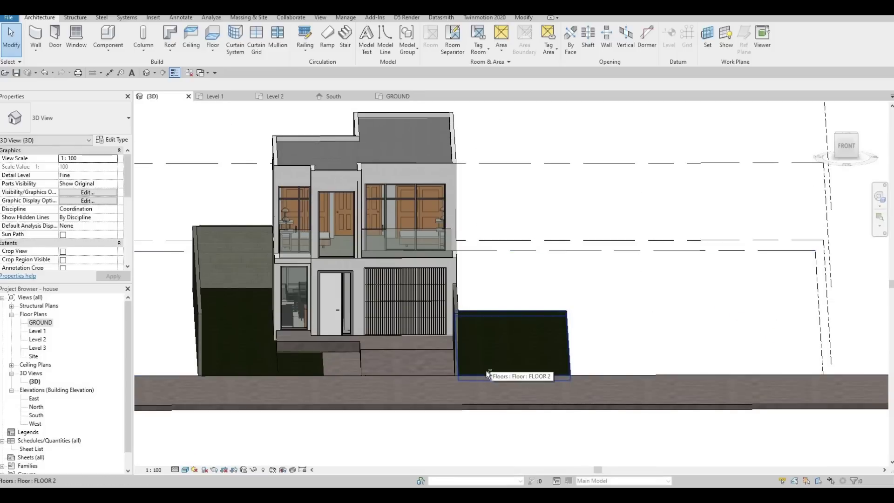
shift+middle_drag(396, 408, 474, 395)
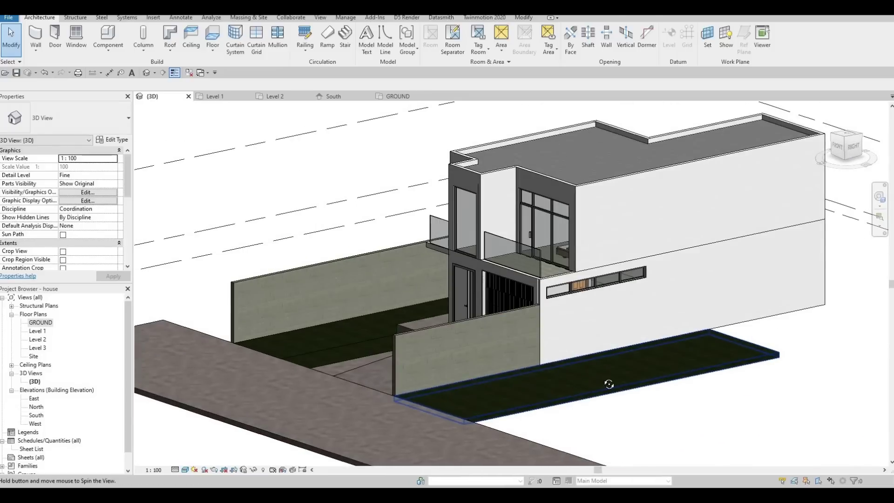
shift+middle_drag(609, 384, 591, 362)
middle_drag(492, 358, 542, 343)
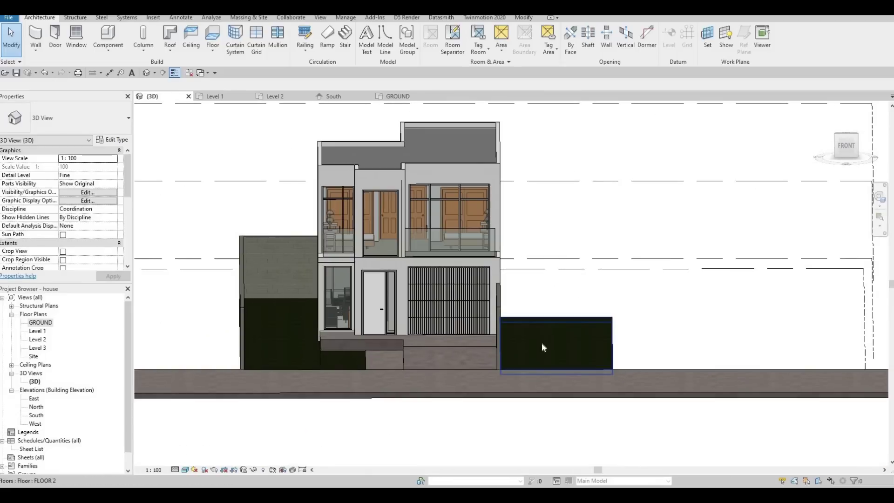
shift+middle_drag(309, 322, 171, 319)
middle_drag(271, 353, 492, 356)
click(493, 359)
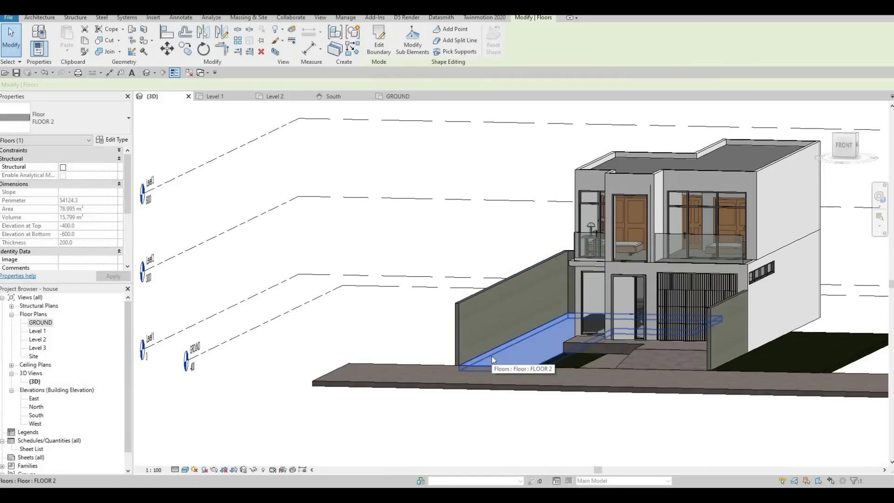
key(c)
key(s)
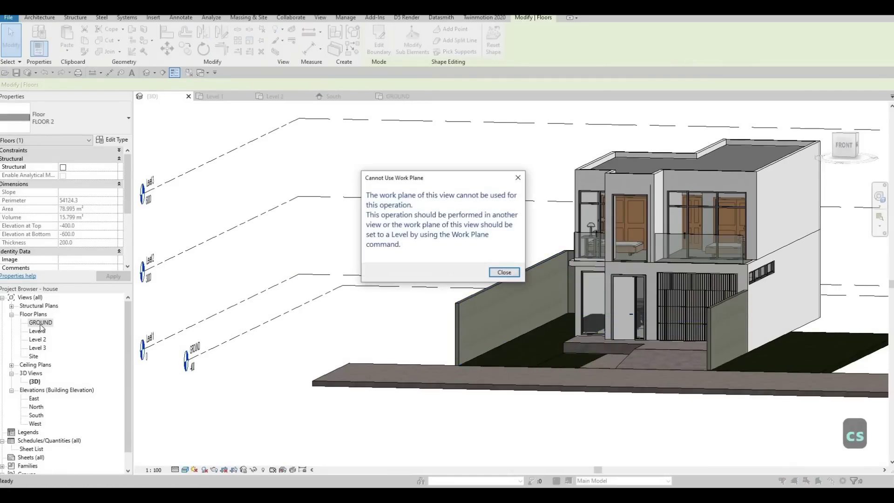
key(Escape)
In the GROUND plan, create a rectangular FLOOR 2 slab about 4566 mm wide outside the garden border wall, from the road edge to grid A.
double_click(40, 325)
scroll(431, 322, down, 5)
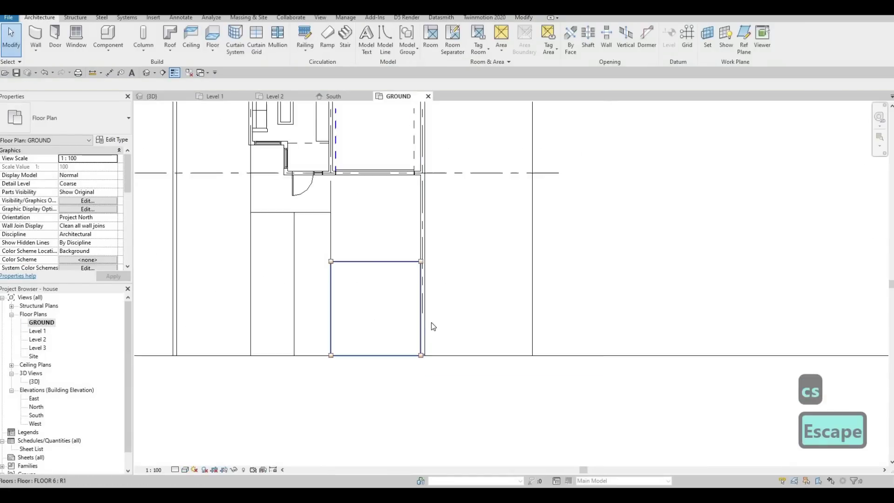
middle_drag(250, 314, 431, 323)
key(Escape)
click(432, 326)
key(c)
key(s)
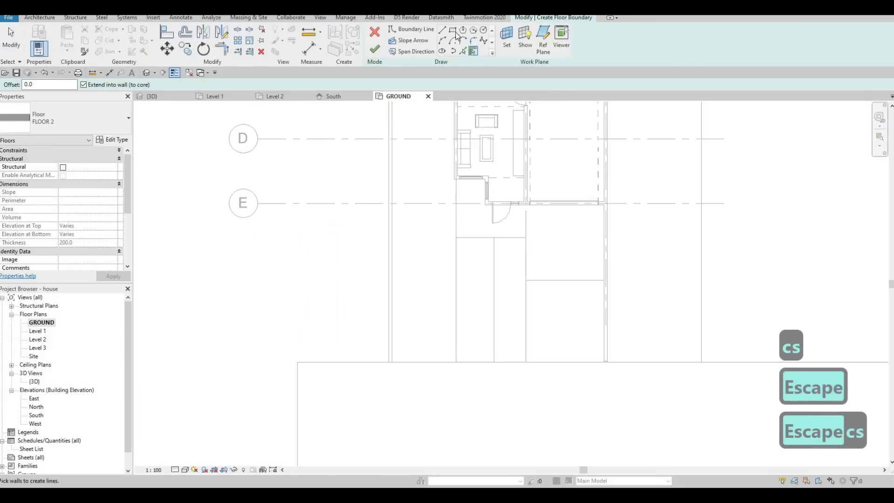
click(388, 362)
middle_drag(353, 153, 388, 268)
scroll(388, 268, down, 2)
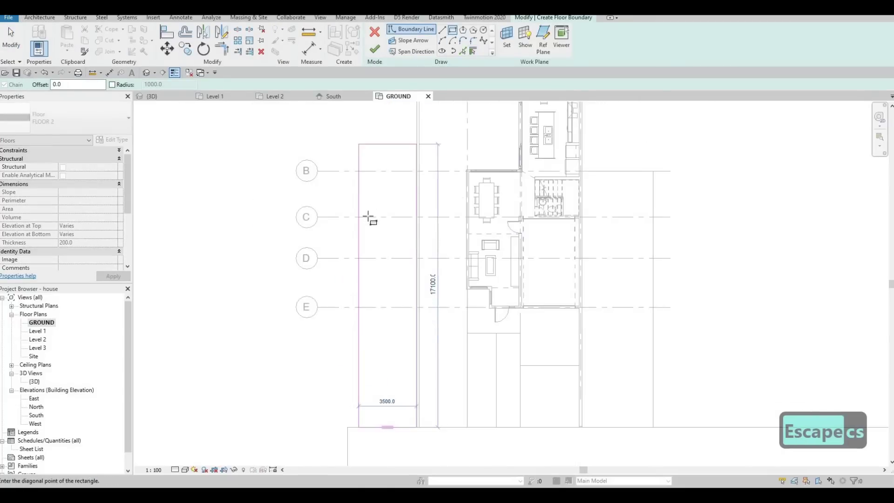
middle_drag(350, 182, 362, 282)
scroll(353, 188, down, 1)
click(353, 189)
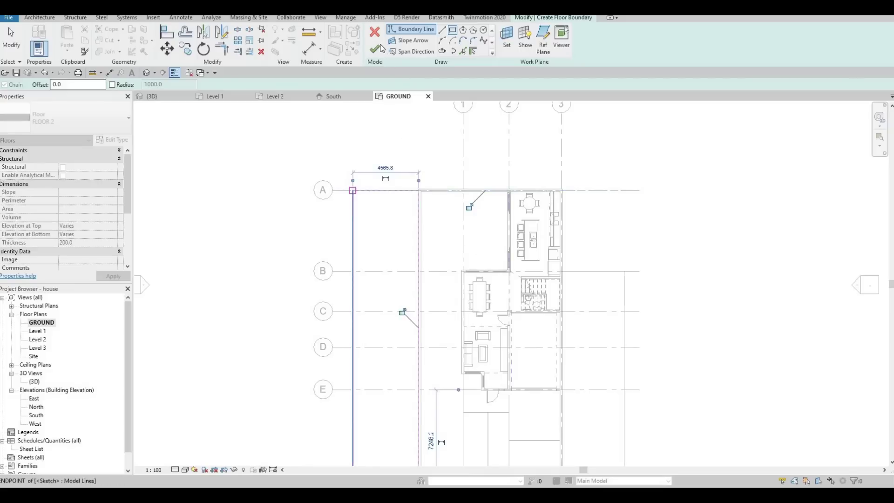
key(Escape)
key(Escape)
Edit the boundary of the FLOOR 2 slab outside the driveway wall, moving its rear edge from grid B to grid A.
click(624, 289)
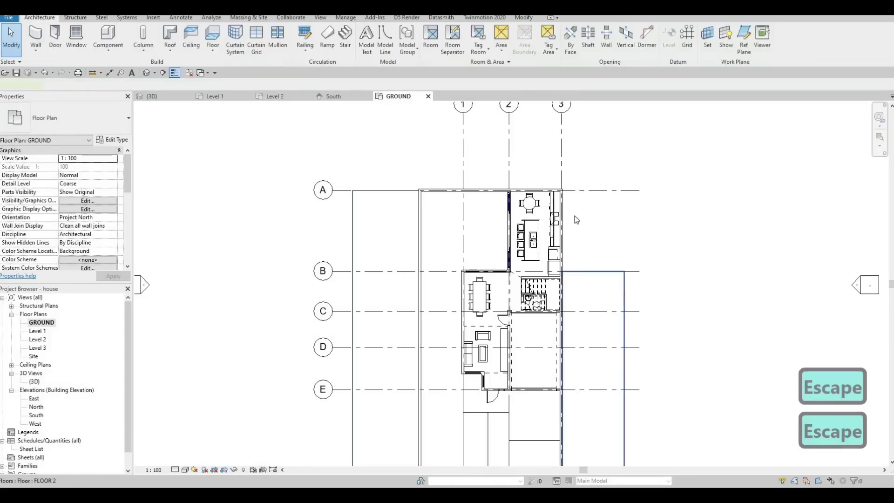
double_click(602, 272)
drag(598, 271, 600, 189)
key(Escape)
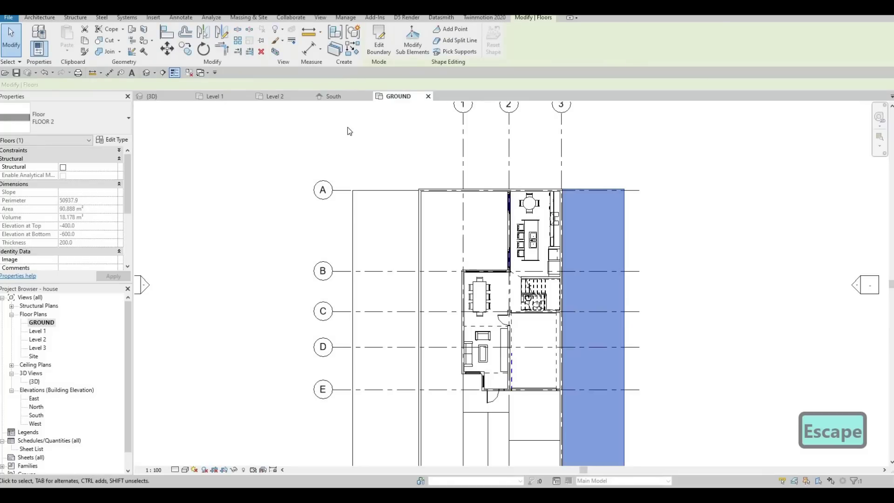
key(F1)
In the 3D view, delete the small FLOOR 2 slab between the side garden and the entrance path, in front of the porch.
click(178, 97)
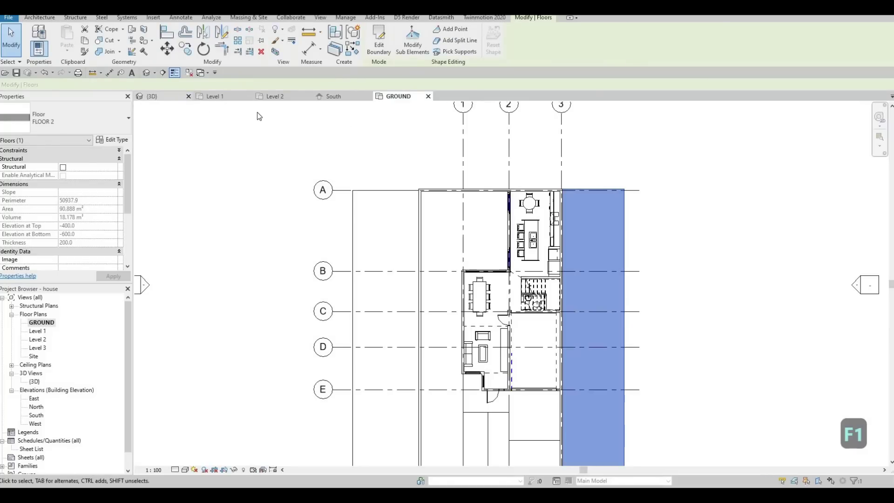
shift+middle_drag(462, 345, 552, 367)
scroll(767, 373, up, 3)
scroll(554, 367, up, 2)
shift+middle_drag(618, 410, 566, 342)
scroll(616, 323, up, 5)
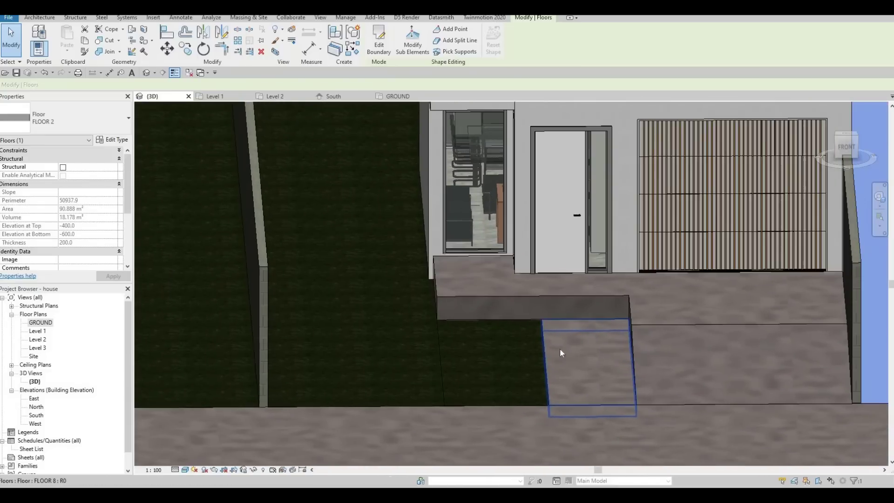
click(531, 352)
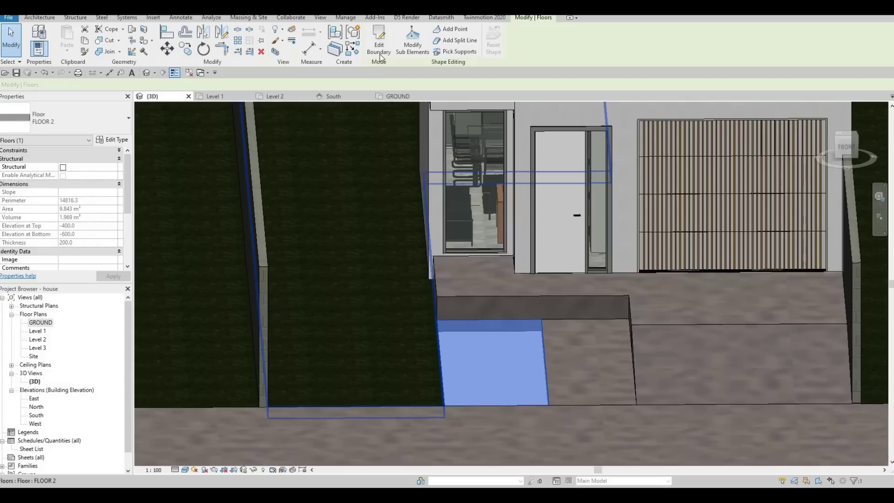
double_click(431, 302)
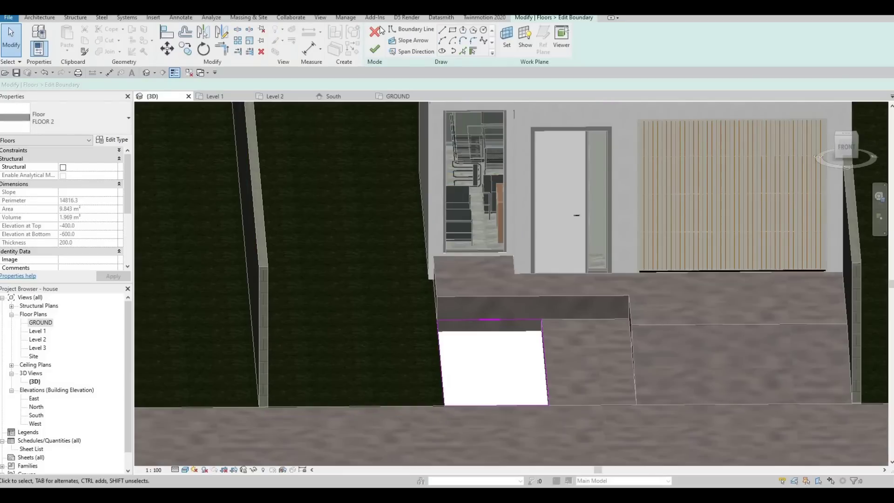
key(Escape)
key(Escape)
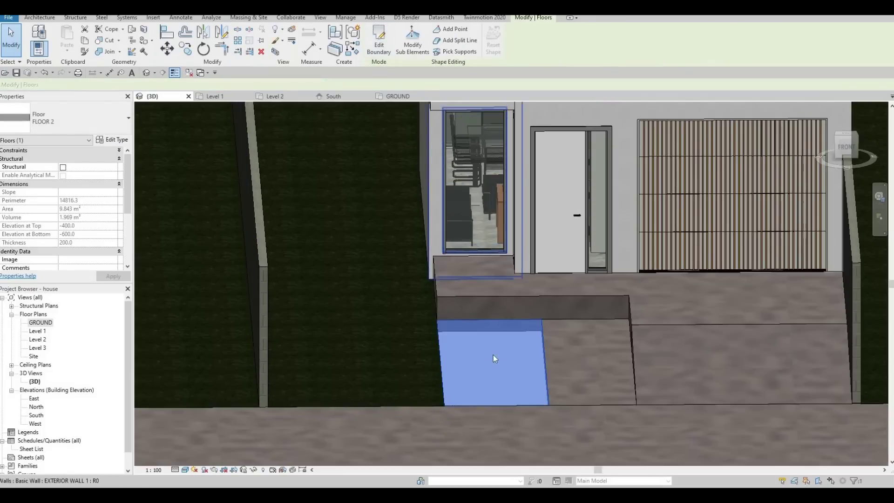
click(494, 355)
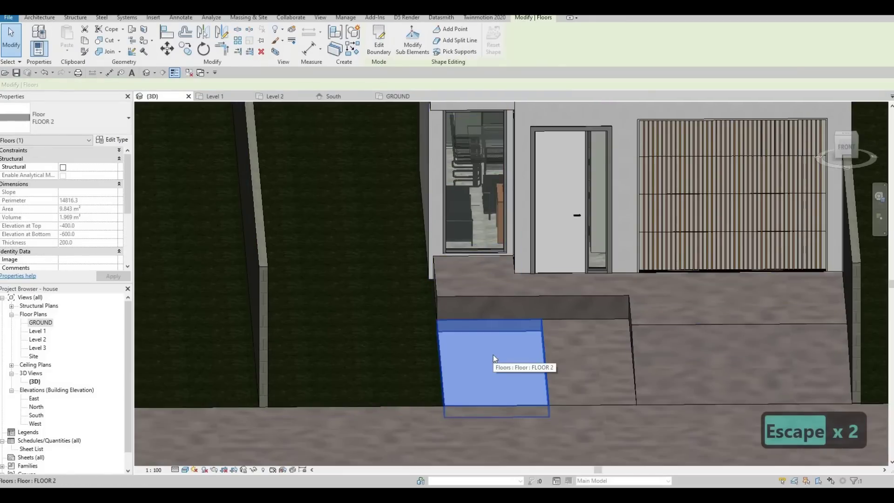
key(Delete)
Edit the FLOOR 8 entrance path's boundary, moving its garden-side edge outward to make the path about 1965 mm wide.
click(546, 337)
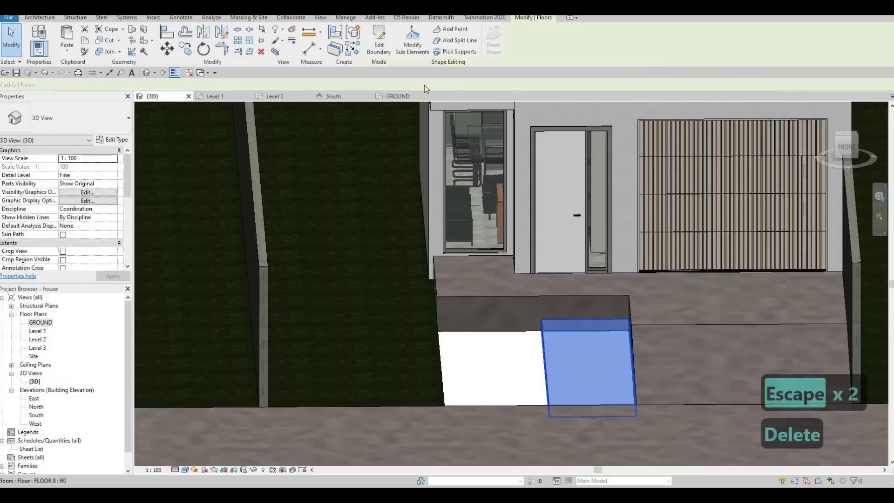
click(374, 47)
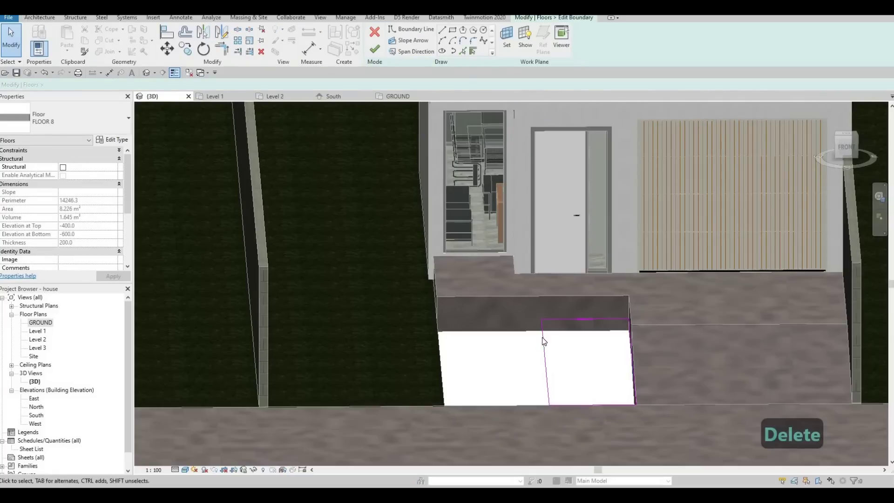
click(523, 335)
mouse_move(523, 336)
mouse_down()
mouse_move(511, 339)
mouse_move(544, 337)
mouse_up()
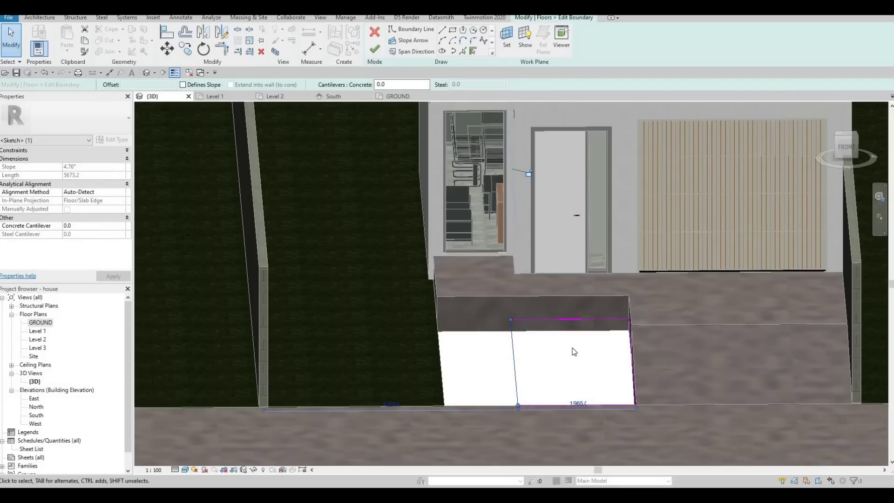
click(375, 48)
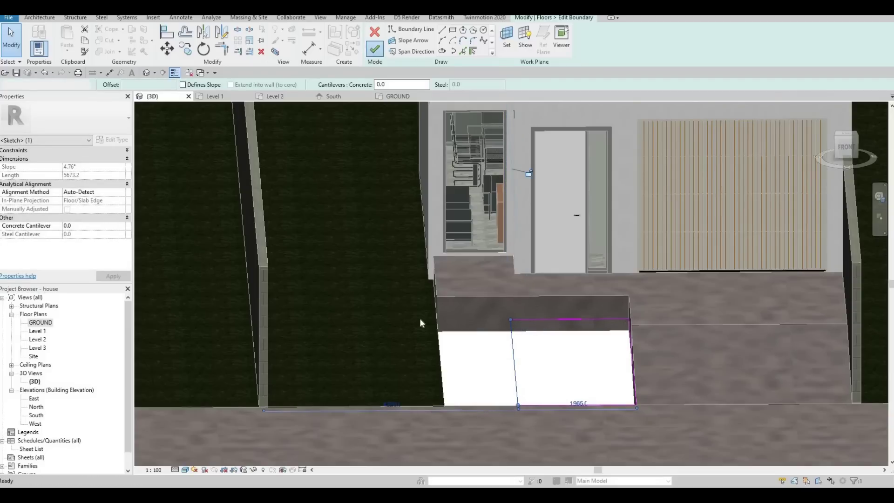
Edit the side garden's FLOOR 2 boundary in the GROUND plan, adding lines picked from the porch's front edge and the path's garden-side edge.
click(344, 261)
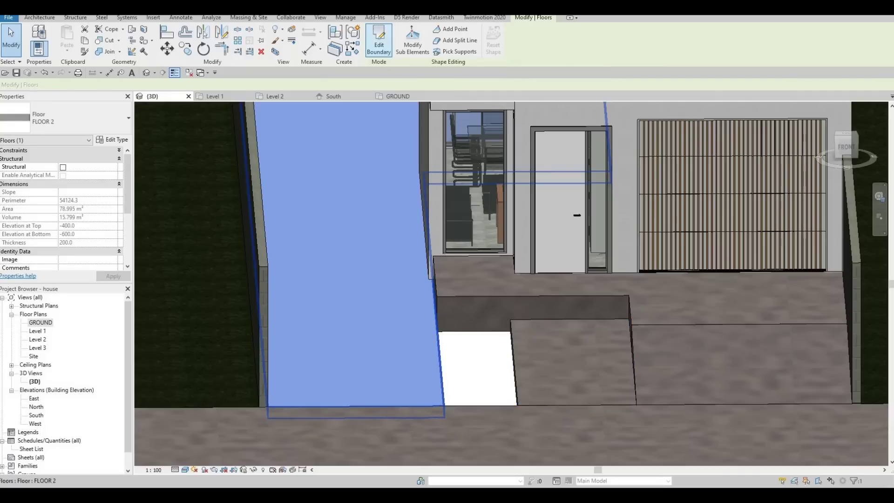
click(379, 40)
middle_drag(407, 325, 345, 142)
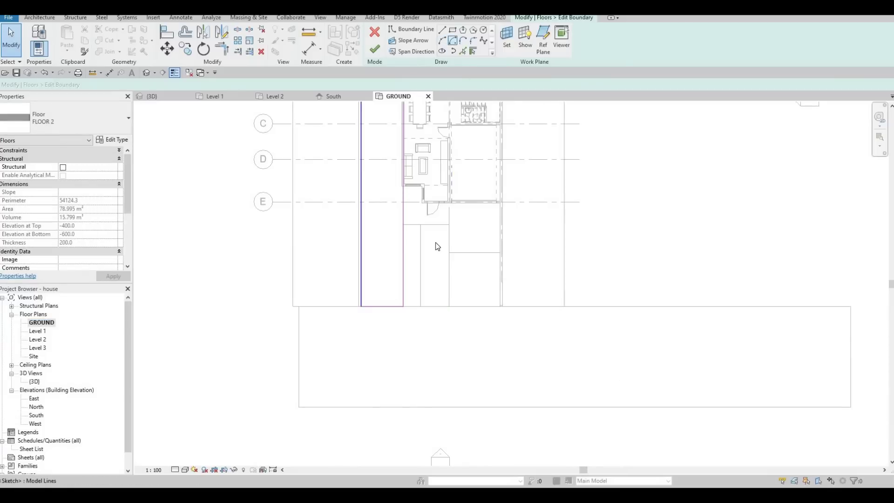
scroll(417, 239, up, 5)
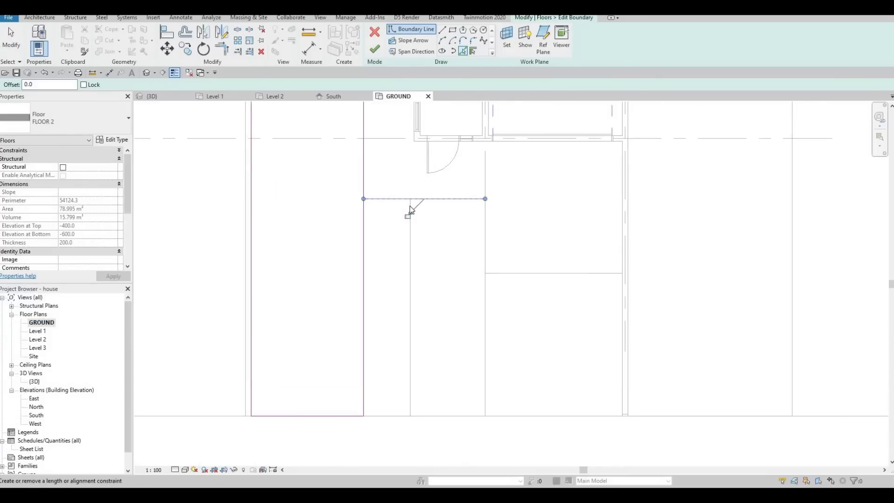
click(395, 249)
key(Escape)
key(Escape)
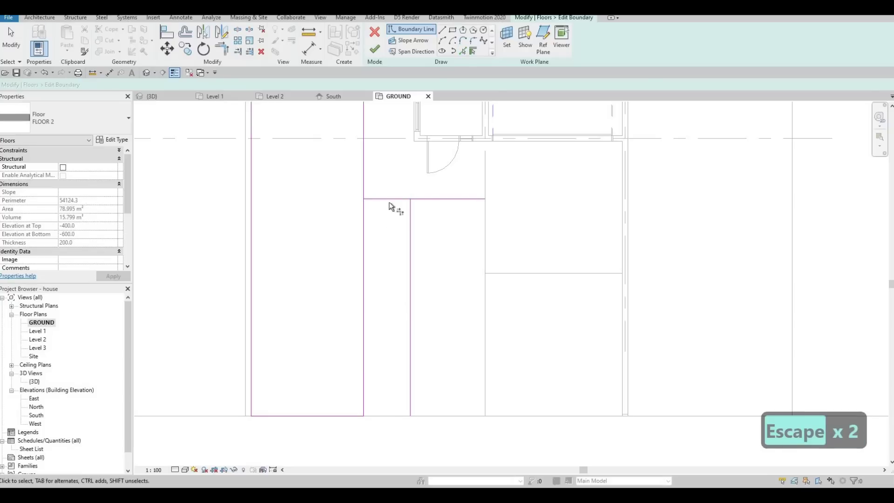
Trim the picked lines and the road-side edge into one closed outline reaching the widened path, and finish the garden boundary.
key(t)
key(r)
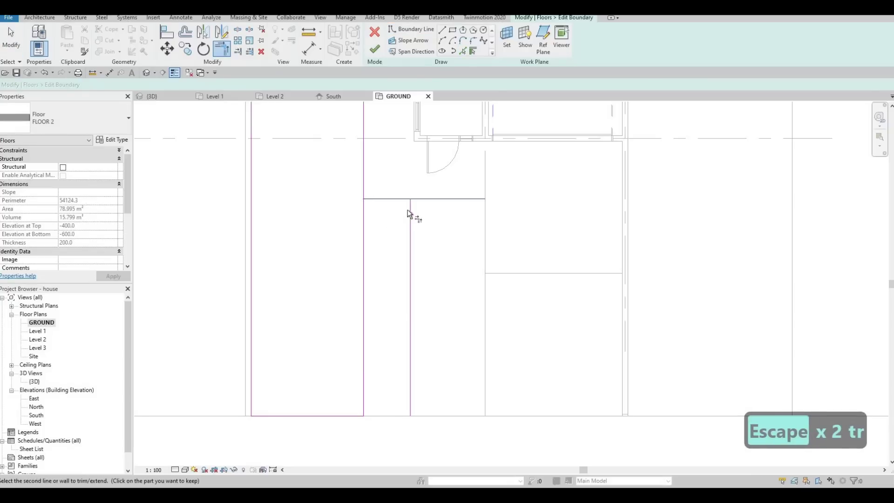
click(407, 212)
click(386, 200)
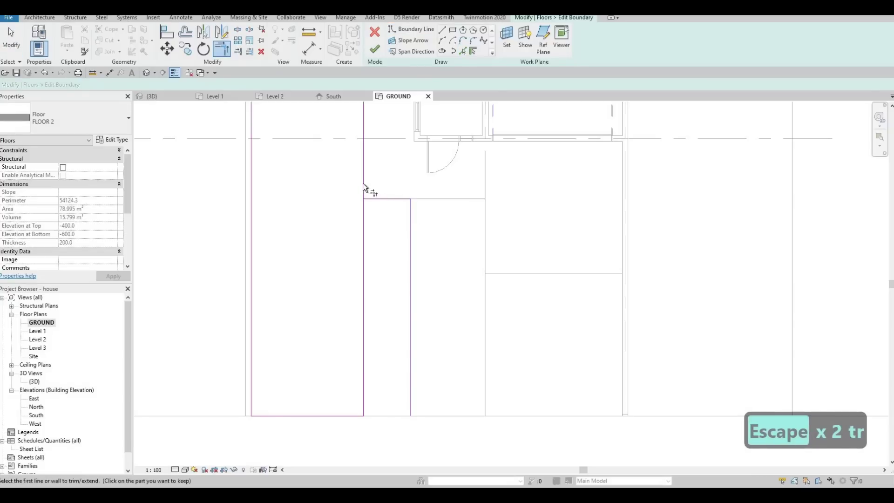
click(413, 352)
click(339, 418)
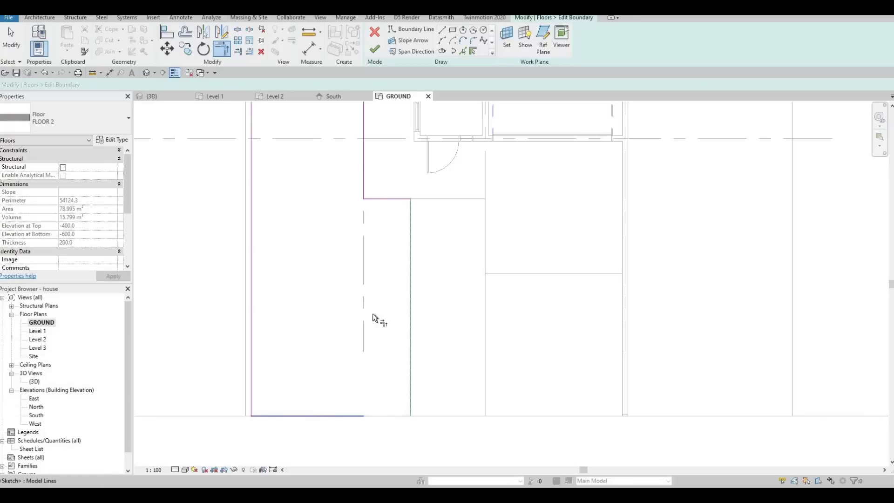
click(375, 49)
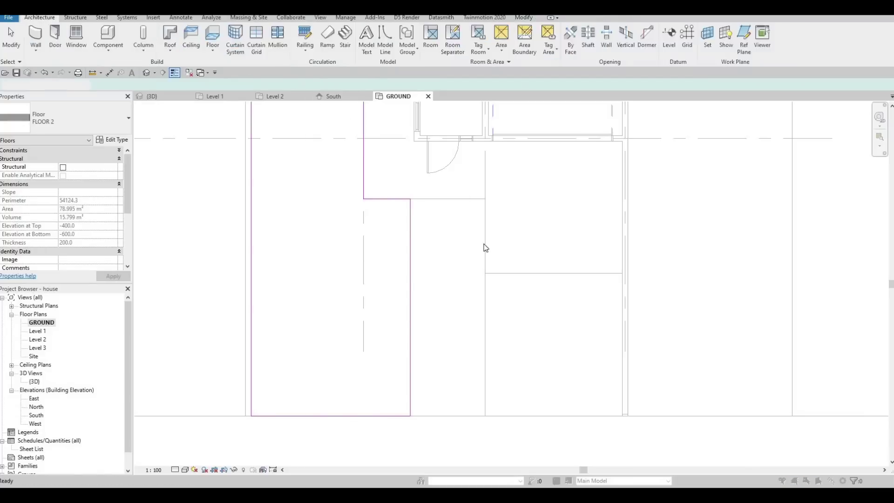
key(Escape)
key(Escape)
From the 3D view, edit the FLOOR 2 slab outside the driveway wall, stretching its outer edge until it is about 24000 mm wide.
click(181, 98)
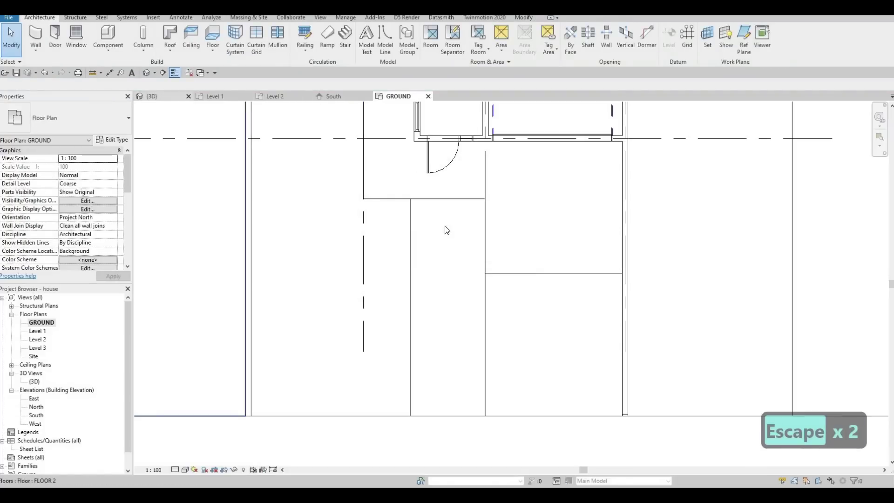
scroll(417, 277, down, 3)
shift+middle_drag(443, 295, 557, 325)
scroll(596, 232, down, 1)
scroll(596, 231, down, 1)
middle_drag(703, 135, 595, 210)
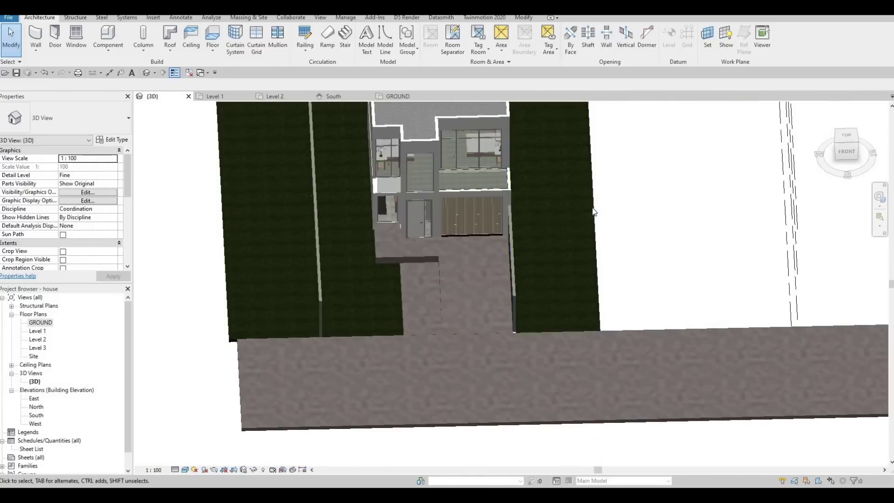
click(593, 201)
click(379, 37)
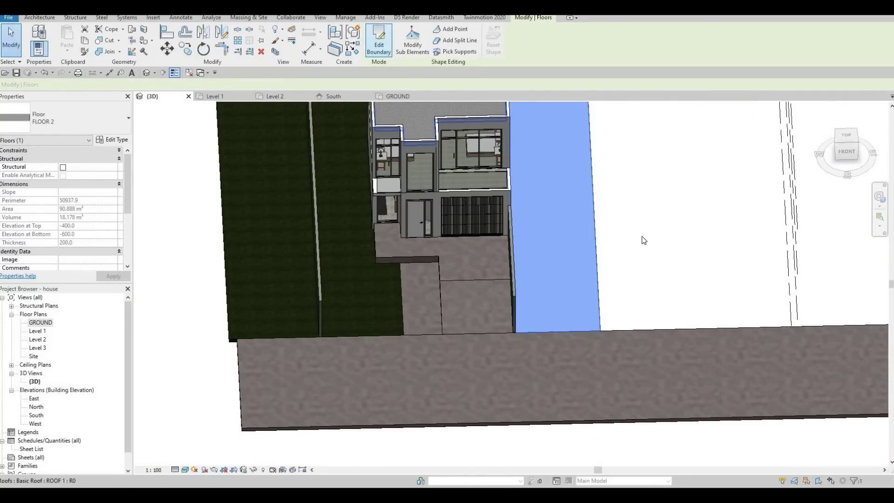
shift+middle_drag(593, 327, 582, 307)
scroll(582, 307, down, 3)
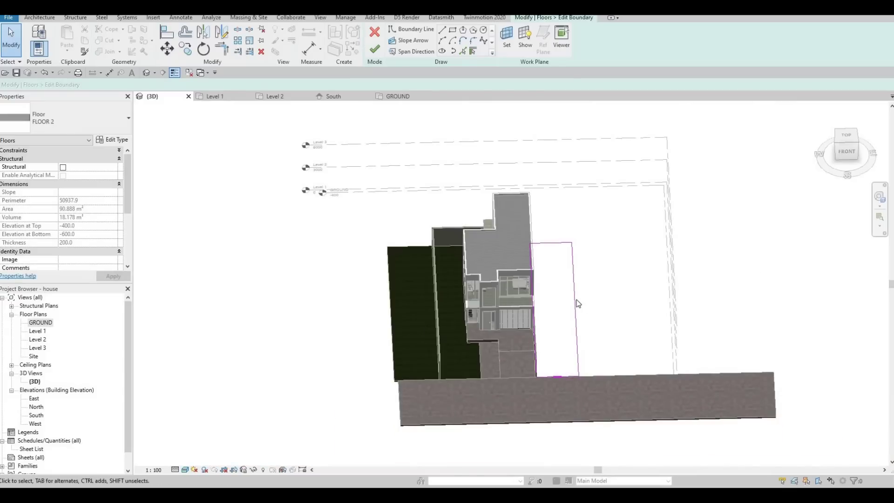
click(575, 298)
drag(700, 297, 771, 301)
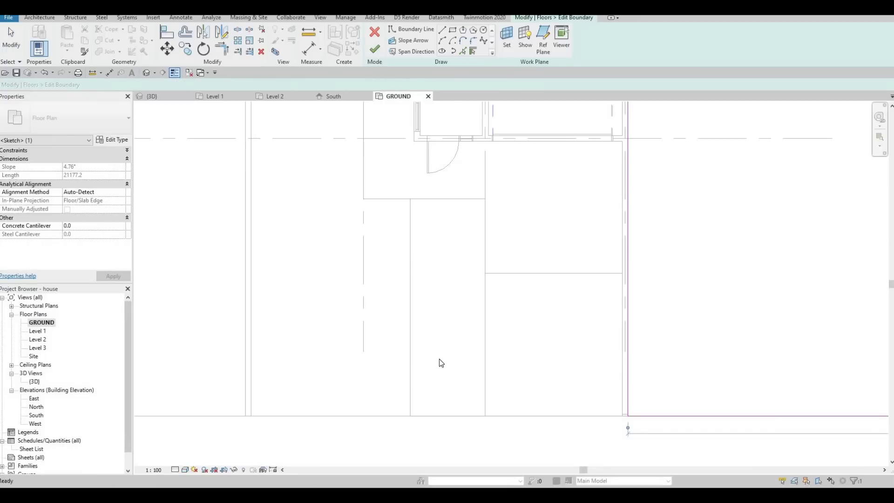
In the GROUND plan, add a boundary rectangle behind grid A, from the slab's outer rear corner across the house and beyond the opposite garden.
middle_drag(483, 278, 491, 333)
scroll(447, 361, down, 4)
middle_drag(445, 210, 444, 264)
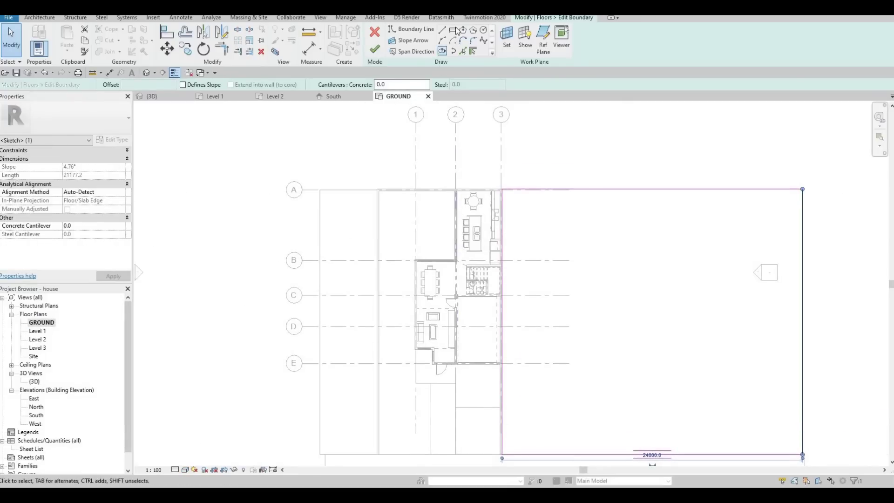
scroll(453, 189, down, 2)
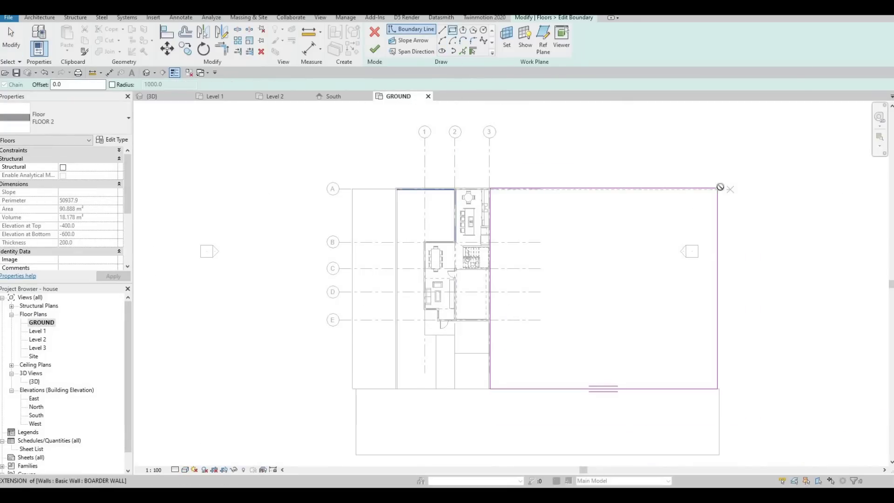
click(717, 188)
middle_drag(332, 141, 358, 181)
scroll(366, 180, down, 1)
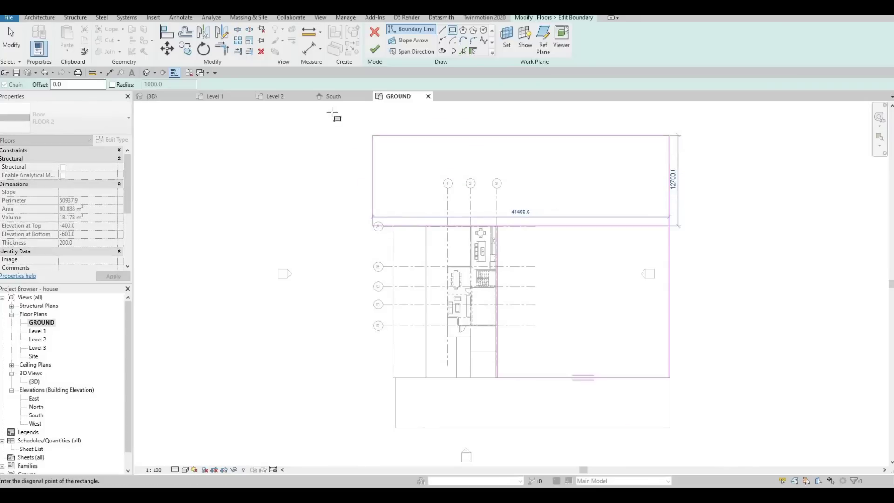
click(418, 166)
key(Escape)
key(Escape)
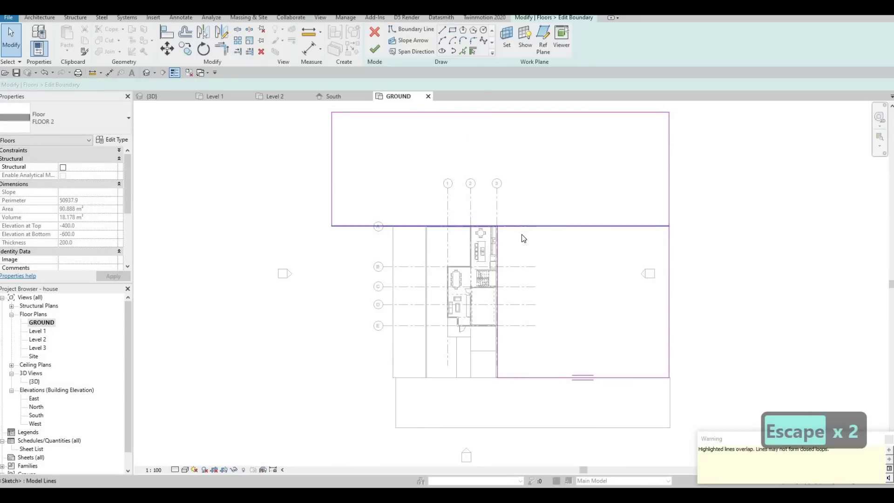
Trim the rear rectangle's grid A line to the slab's wall-side edge, keeping the part that runs behind the house.
key(t)
key(r)
click(496, 231)
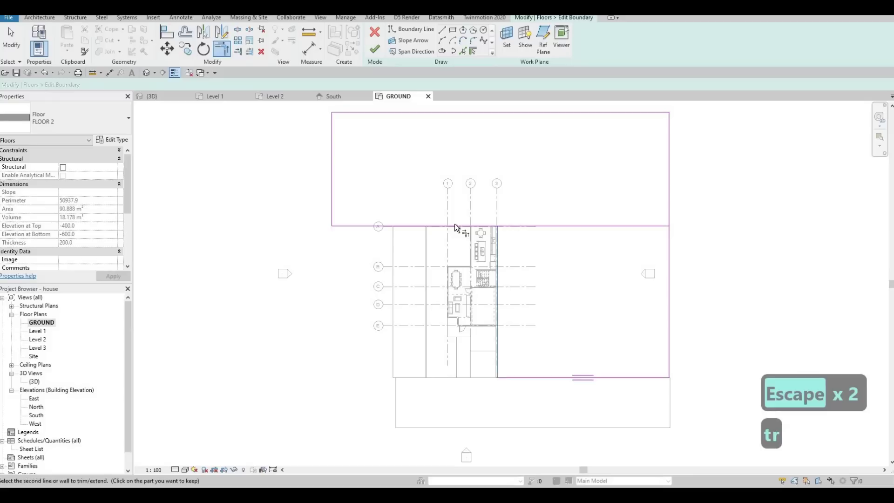
click(455, 227)
key(Escape)
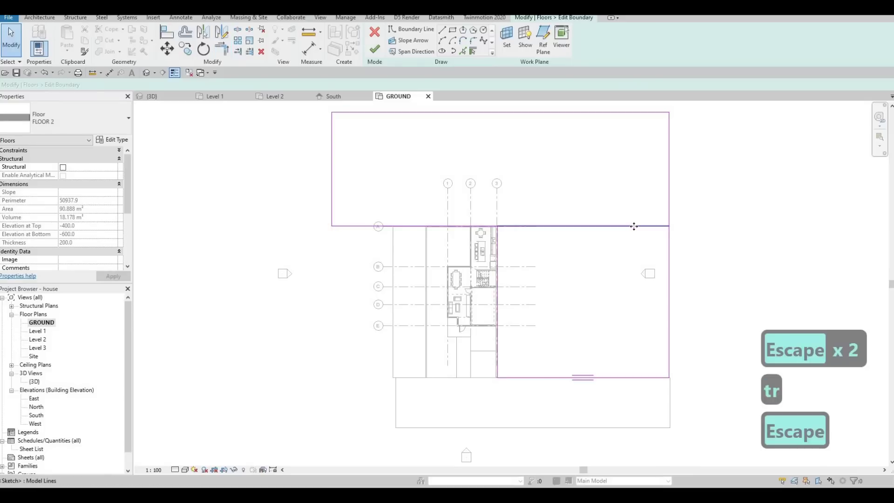
Delete the leftover grid A boundary line beyond the driveway wall, joining the rear rectangle with the driveway-side area.
click(635, 226)
key(Delete)
middle_click(642, 221)
middle_click(642, 221)
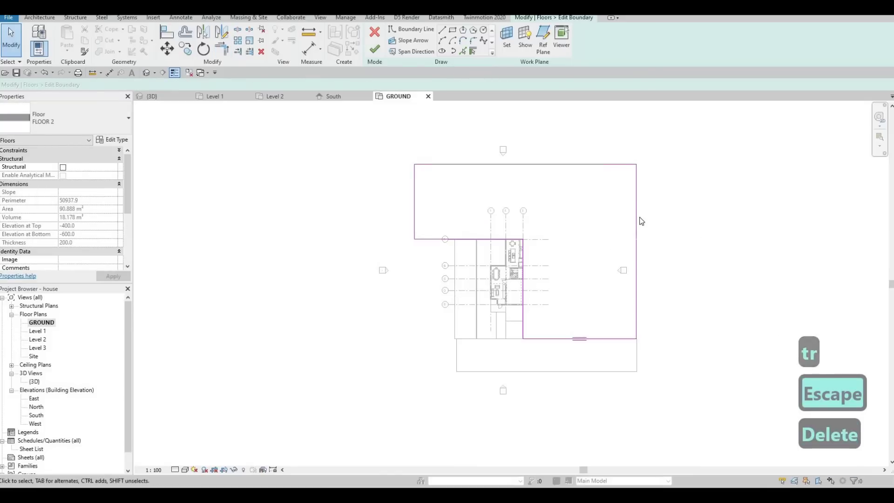
key(Escape)
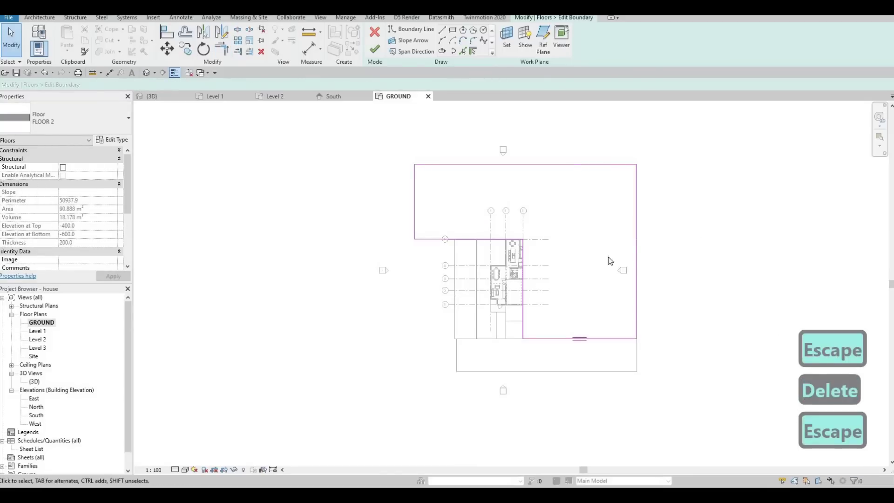
click(636, 229)
key(Escape)
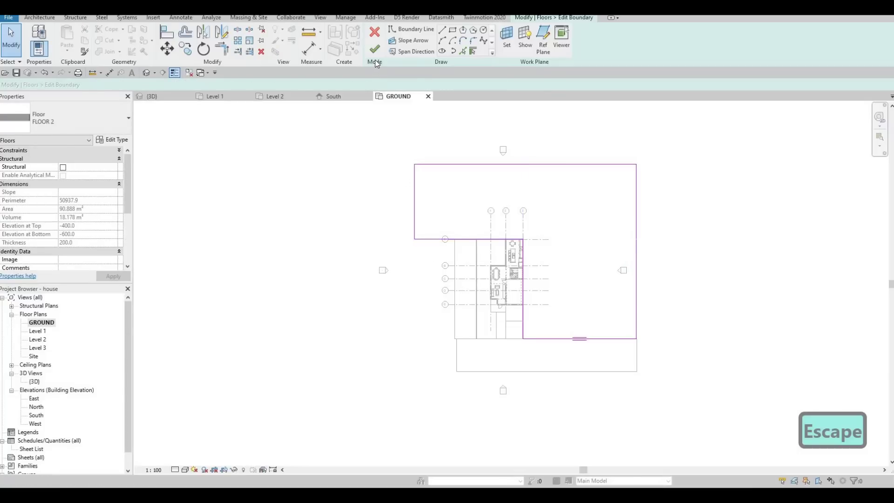
Add a boundary rectangle outside the garden wall, from the wall's grid A corner to the road edge in line with the rear area's outer edge.
click(452, 32)
scroll(477, 231, up, 2)
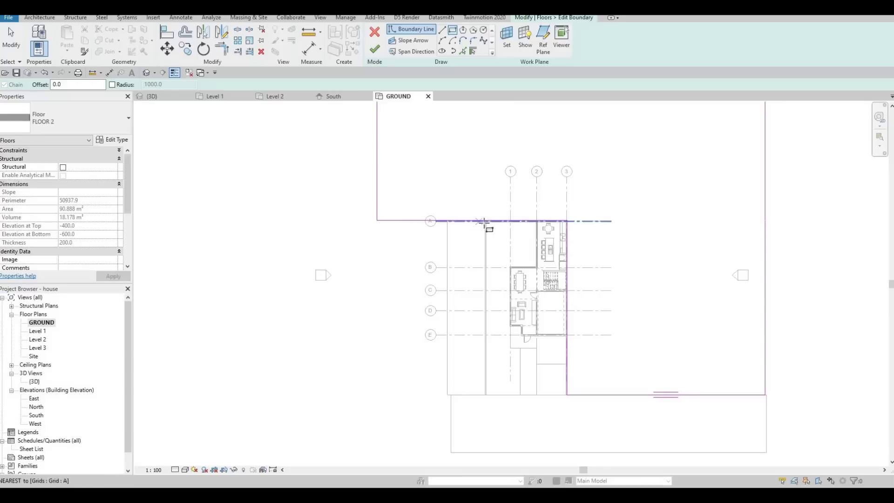
click(484, 222)
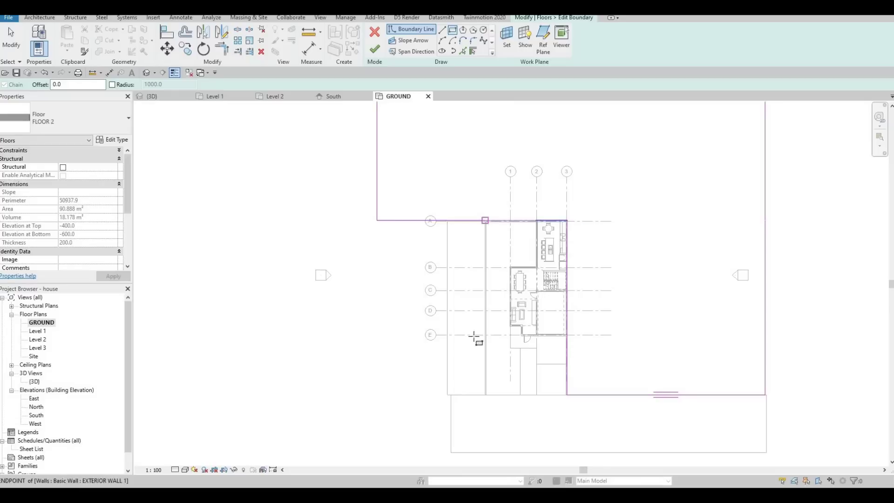
click(378, 395)
key(Escape)
key(Escape)
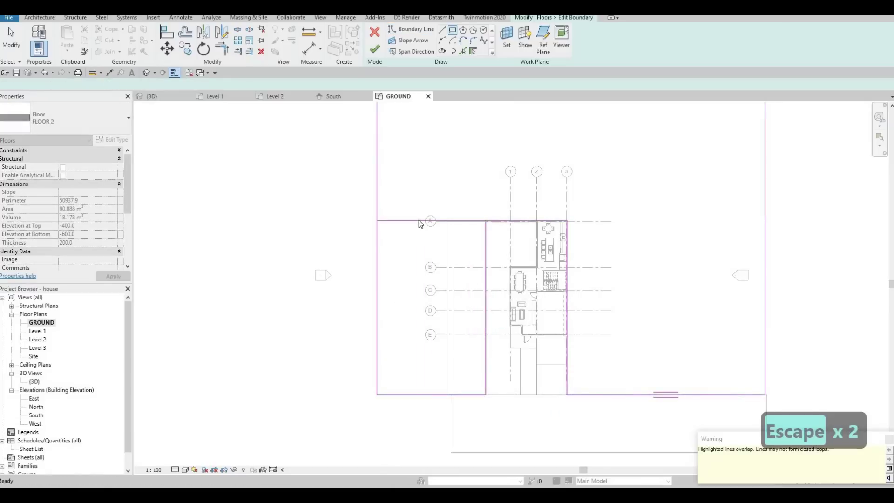
Delete the overlapping grid A line outside the garden wall, trim the remaining one to the wall edge, and finish the floor boundary.
key(Escape)
click(418, 220)
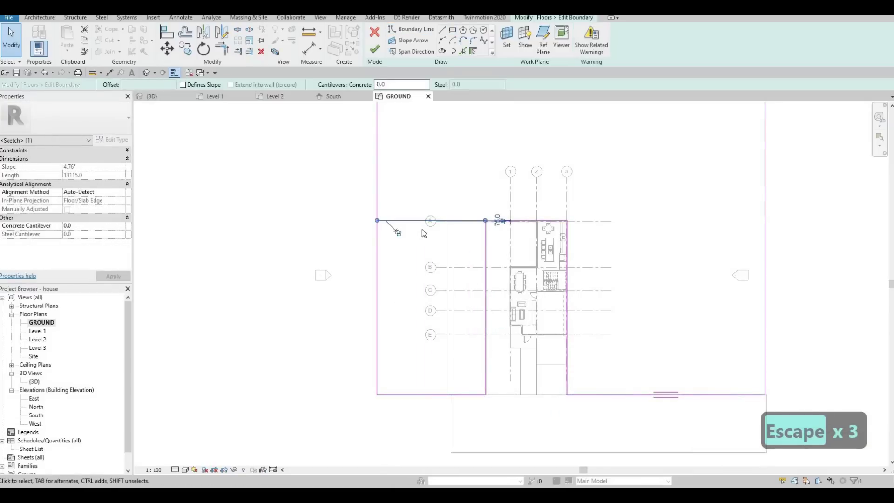
key(Delete)
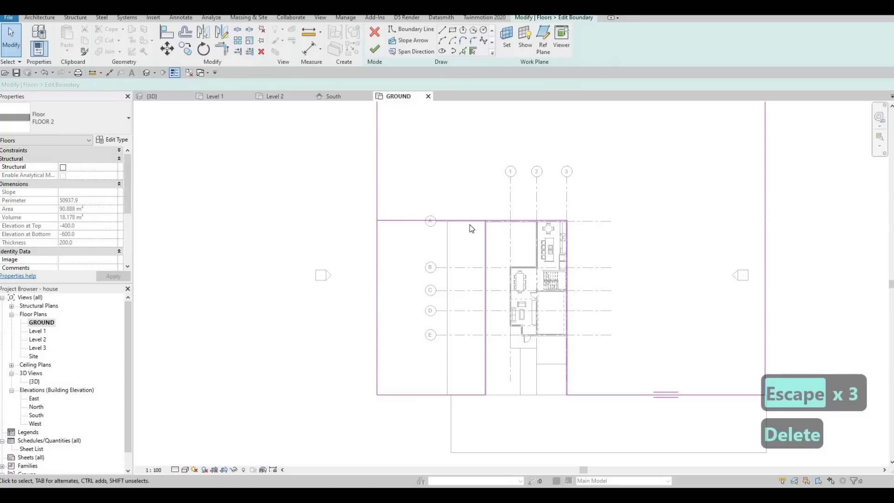
key(t)
key(r)
click(485, 230)
click(488, 221)
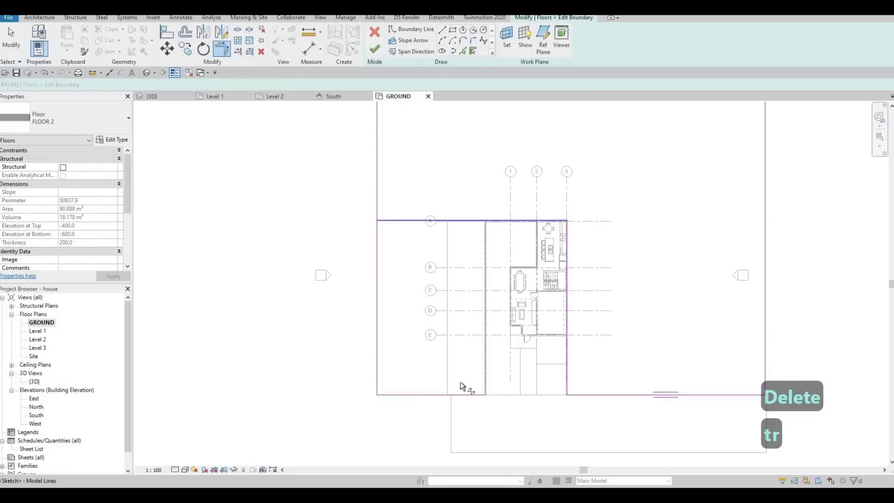
key(Escape)
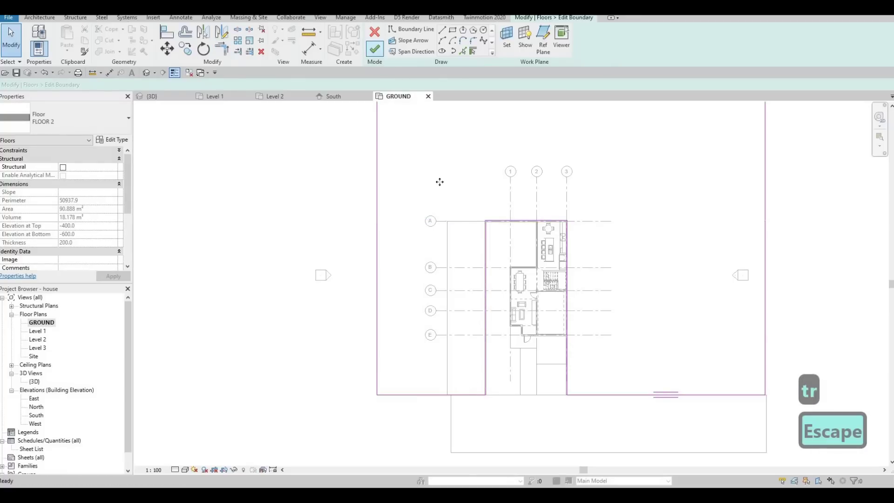
key(Escape)
Delete the old narrow FLOOR 2 strip outside the garden wall.
click(452, 257)
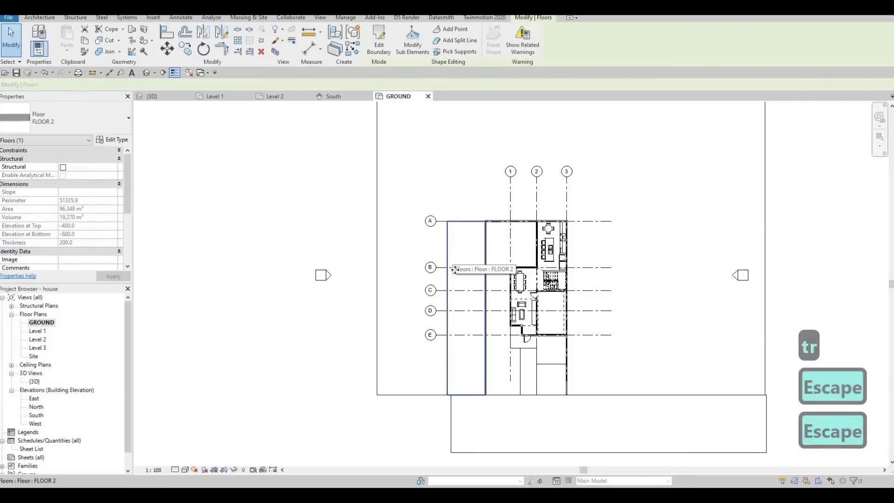
key(Delete)
key(Escape)
key(Escape)
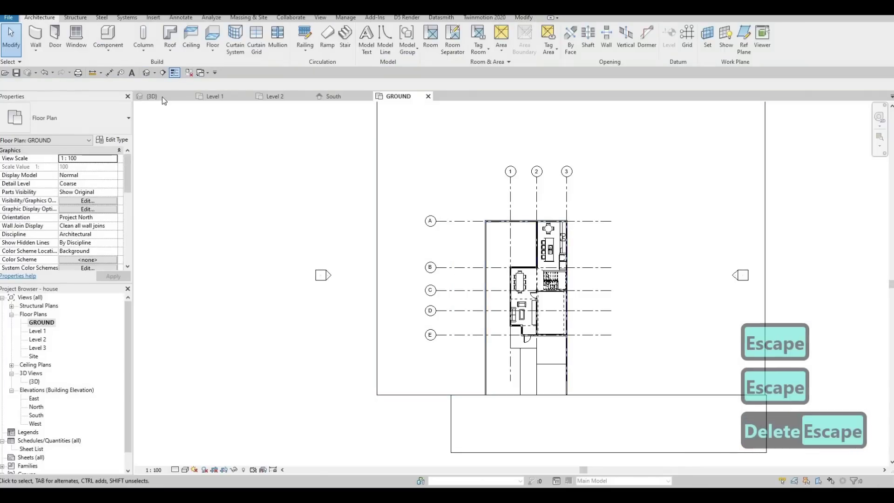
From the 3D view, open the boundary of the FLOOR 2 slab between the garden wall and house for editing in the GROUND plan.
click(153, 96)
shift+middle_drag(548, 225, 443, 322)
scroll(428, 327, up, 3)
scroll(442, 321, up, 2)
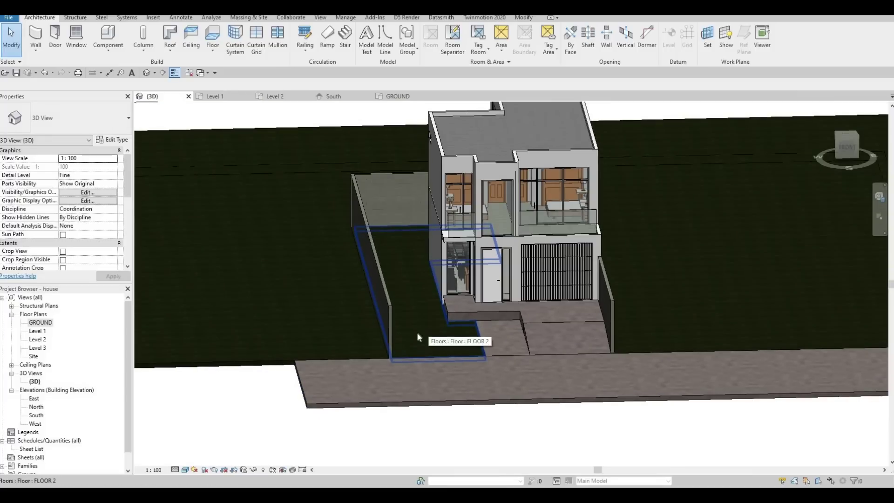
click(417, 347)
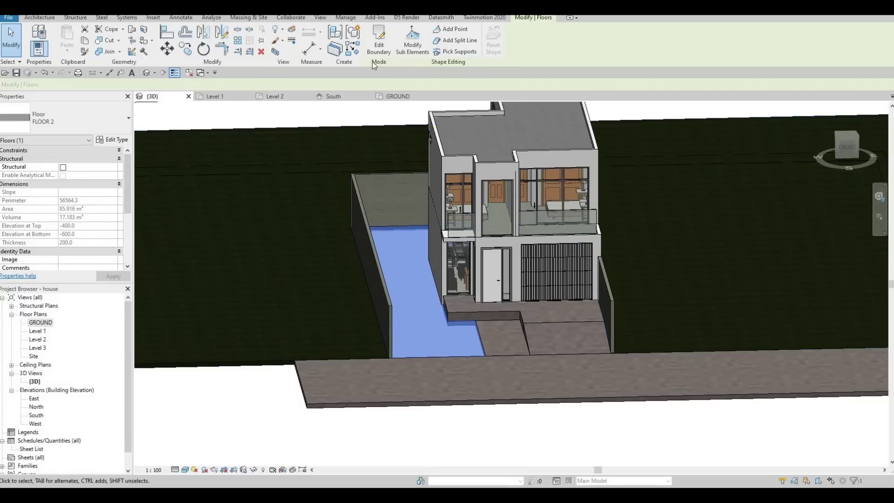
click(384, 50)
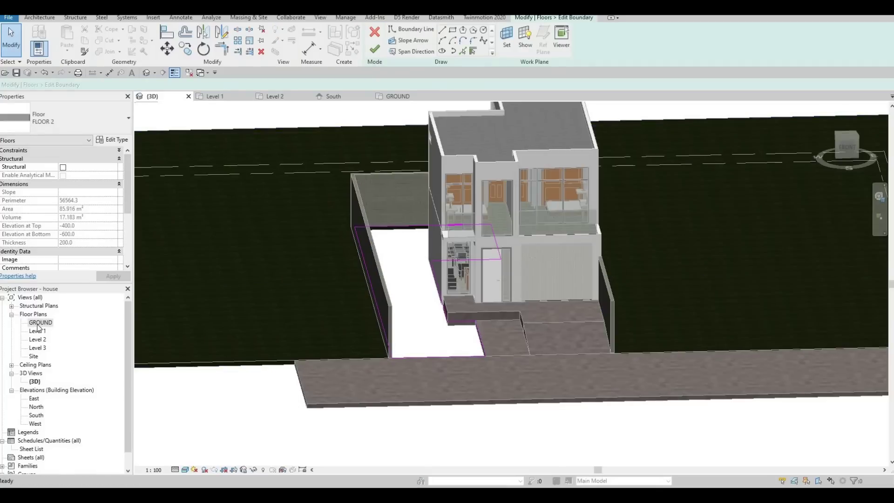
click(397, 97)
middle_drag(465, 363, 373, 323)
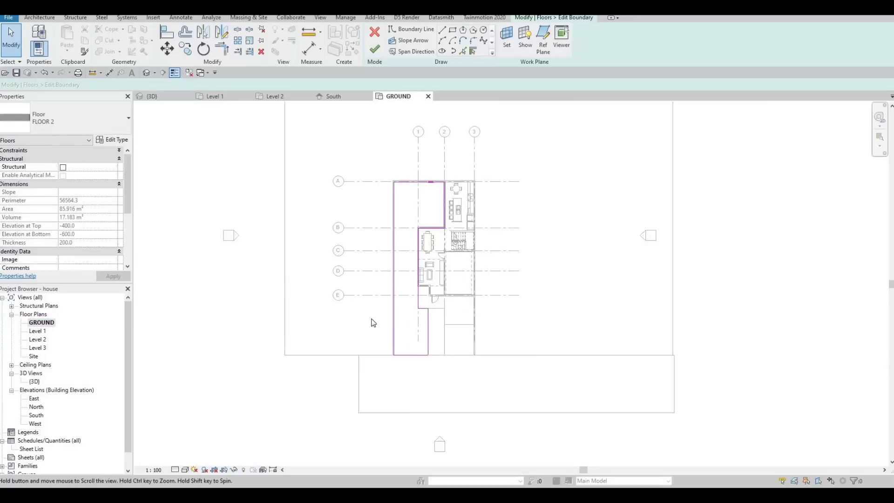
Draw a 1000 by 500 mm boundary rectangle inside the garden strip near its road edge.
scroll(370, 324, up, 3)
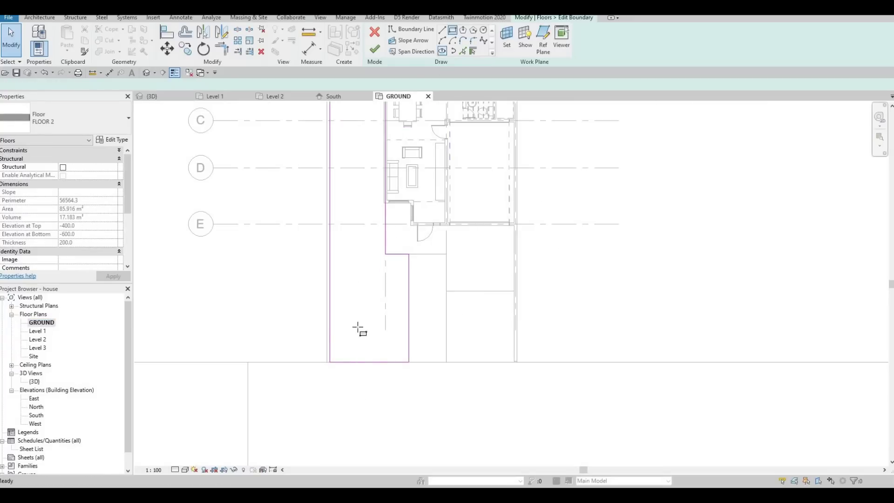
scroll(342, 340, up, 2)
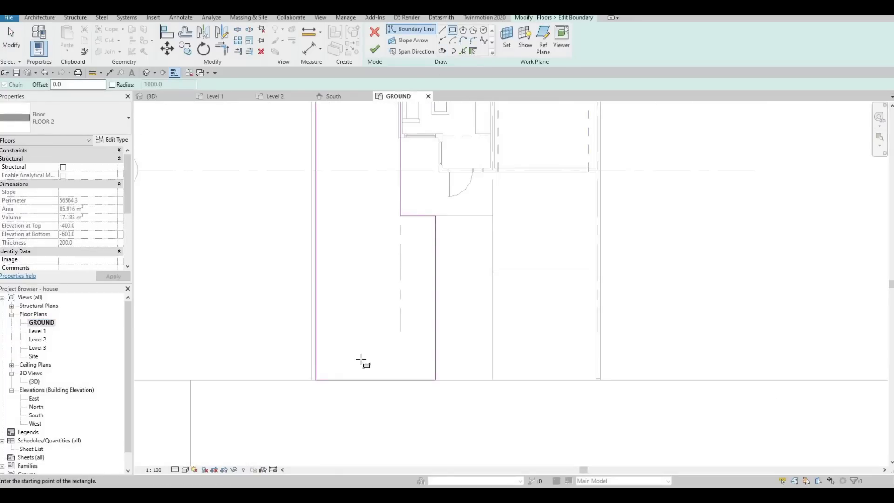
click(338, 346)
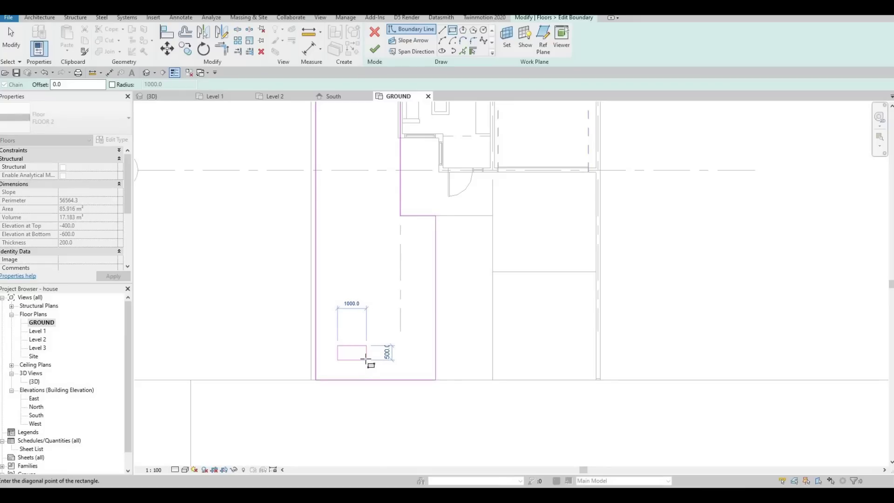
key(Escape)
key(Escape)
key(Escape)
Select the whole small rectangle and nudge it closer to the garden's road edge.
scroll(364, 368, up, 2)
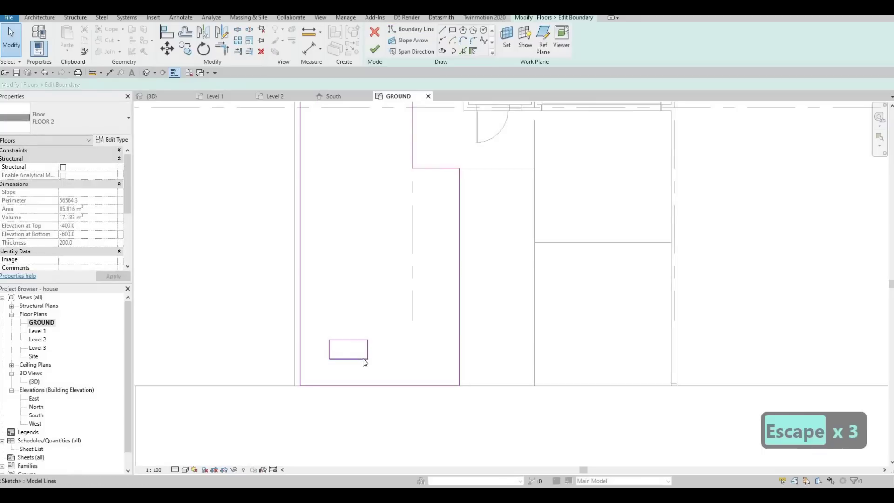
key(Tab)
click(363, 359)
key(Down)
key(Down)
key(Down)
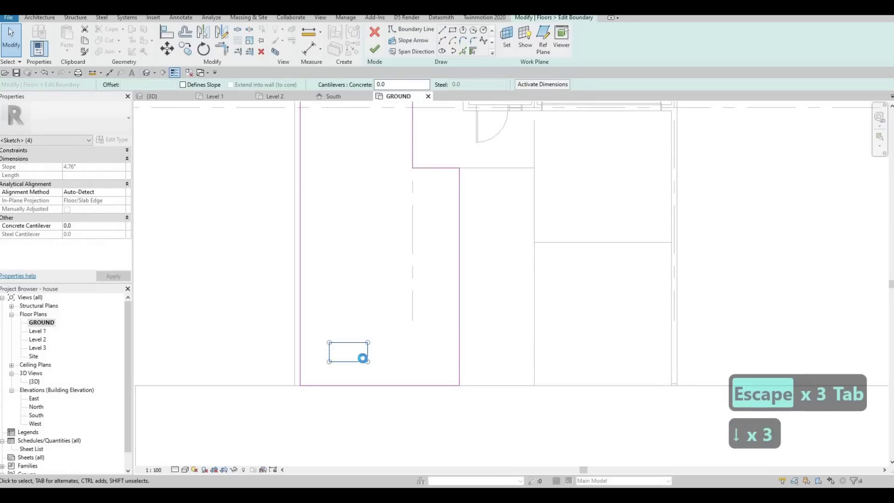
key(Down)
key(Down)
key(Down)
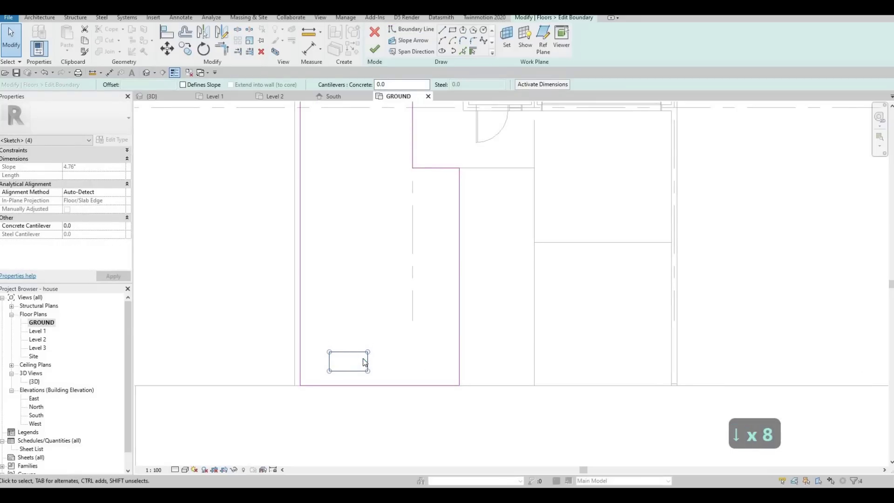
Move the small rectangle up the garden strip to beside the entrance landing, almost level with the landing's front edge.
key(ctrl+v)
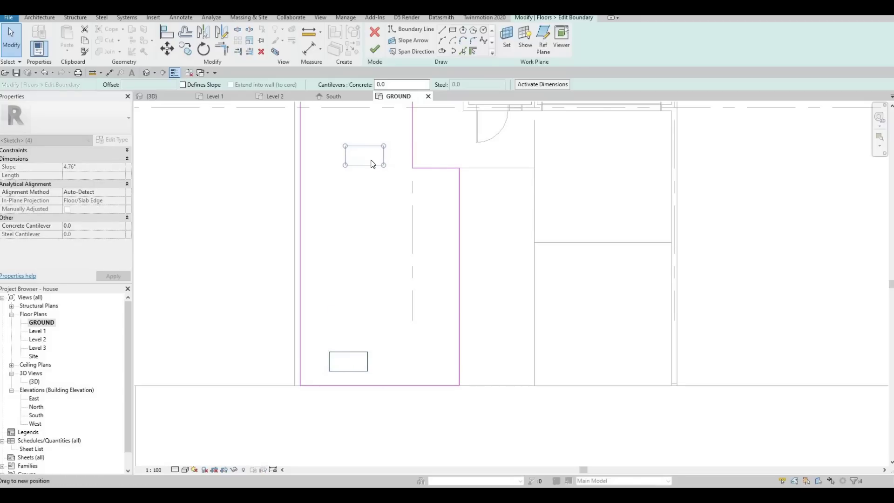
click(325, 337)
scroll(331, 335, down, 3)
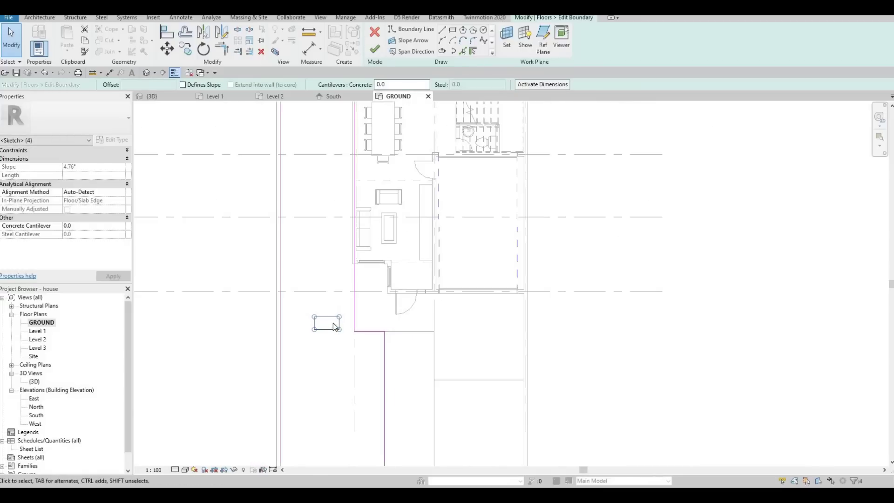
scroll(336, 326, up, 3)
middle_drag(336, 289, 338, 269)
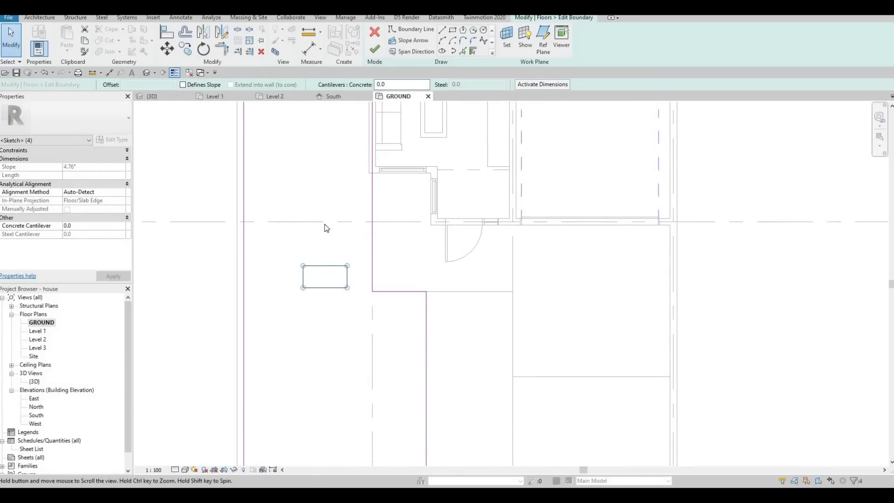
scroll(325, 224, down, 1)
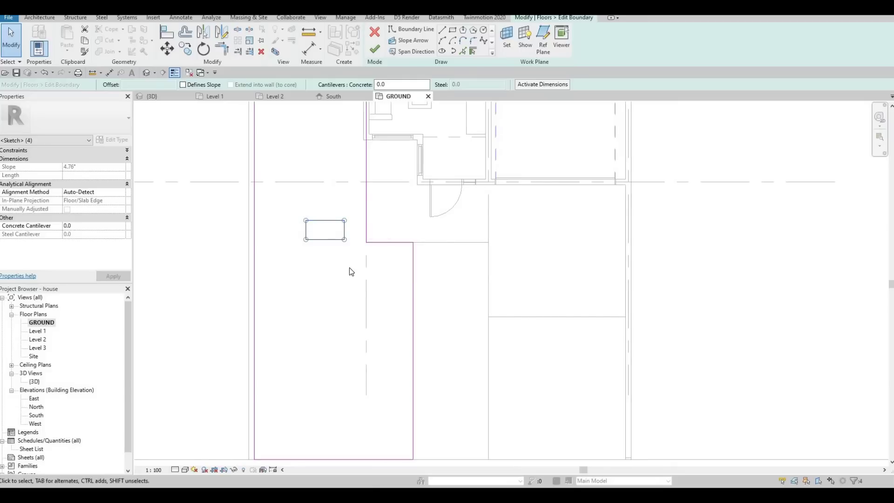
Copy the small rectangle 800 mm straight toward the rear of the garden.
key(c)
key(o)
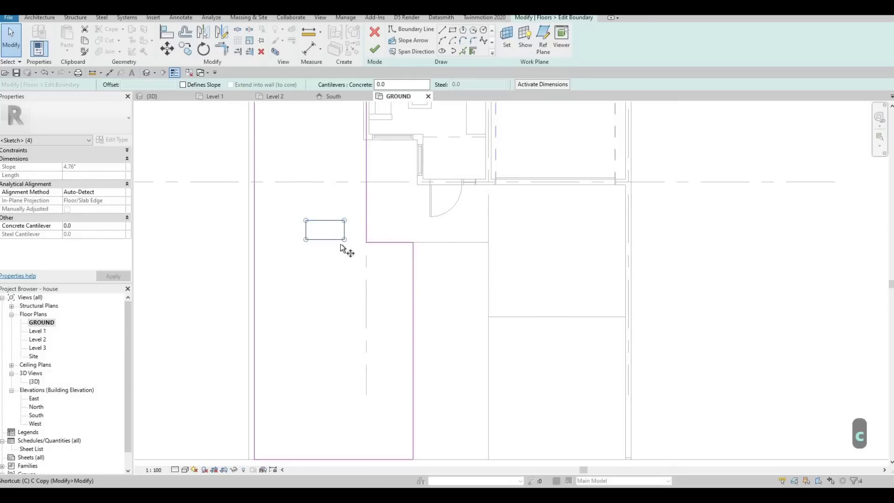
click(344, 241)
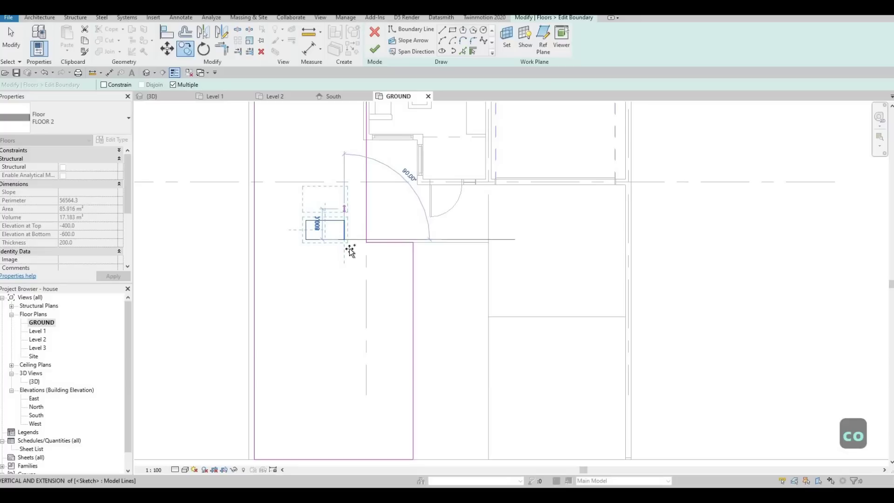
click(344, 208)
middle_drag(345, 234, 345, 253)
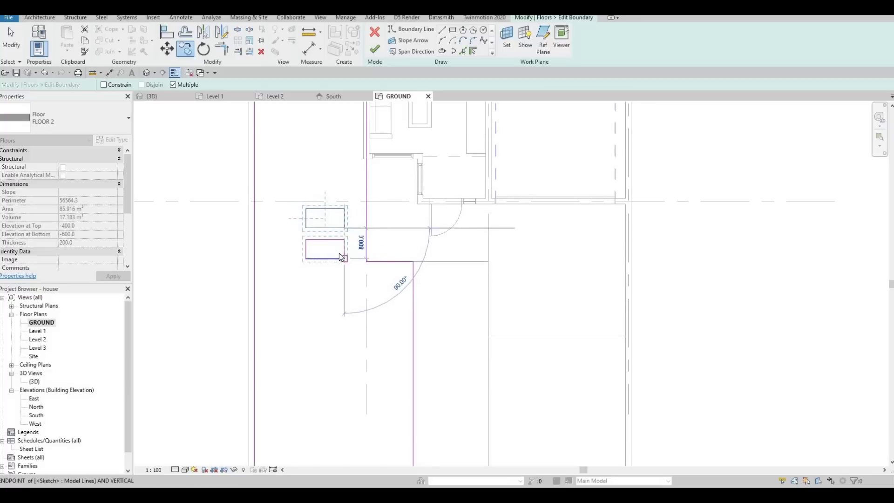
Copy the small rectangle repeatedly toward the rear of the garden at 800 mm spacing, continuing the row to grid line B.
key(Escape)
key(c)
key(o)
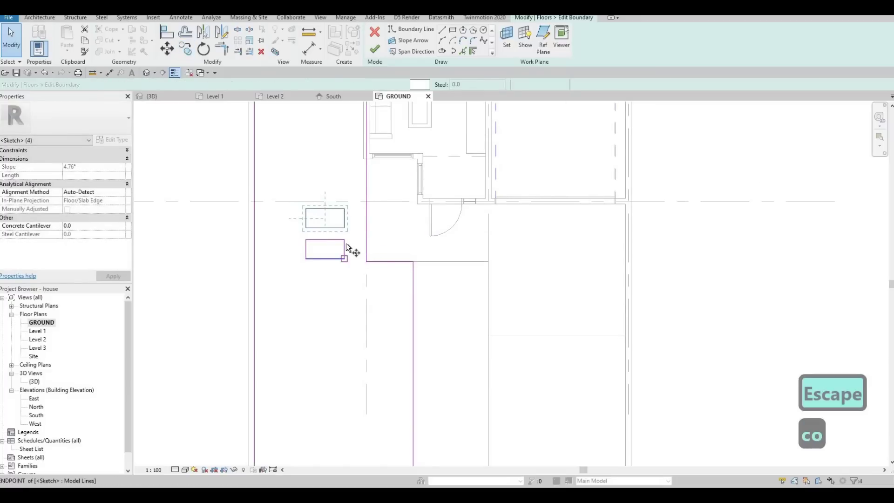
click(345, 240)
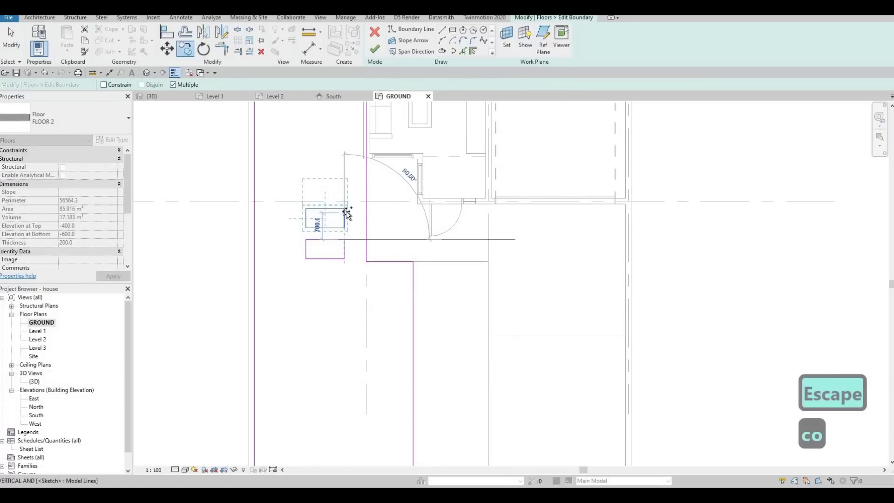
click(345, 210)
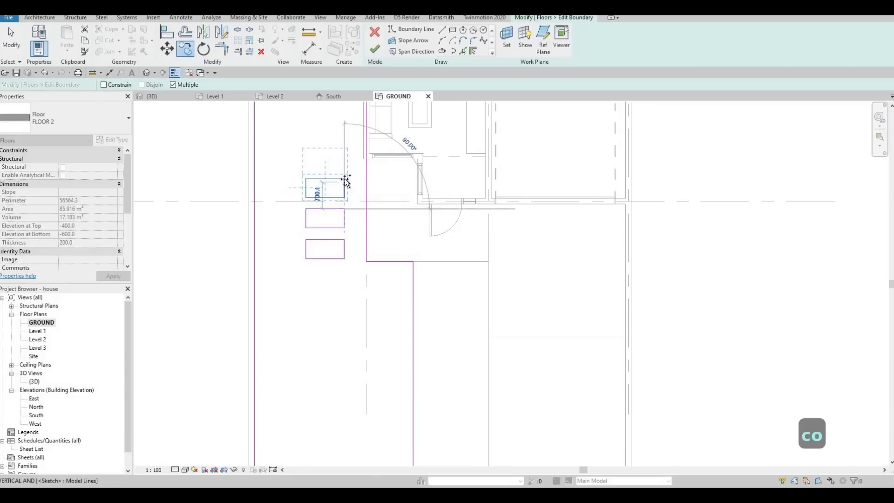
click(344, 177)
middle_drag(346, 150, 342, 323)
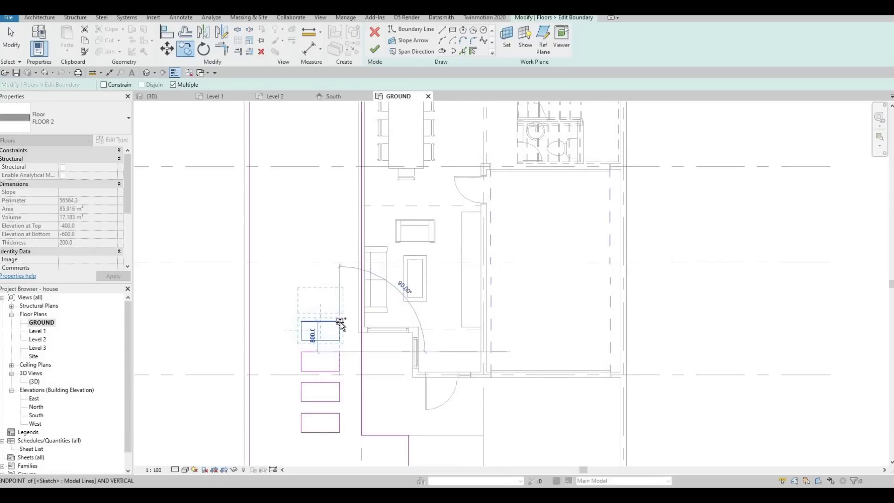
click(343, 289)
click(343, 259)
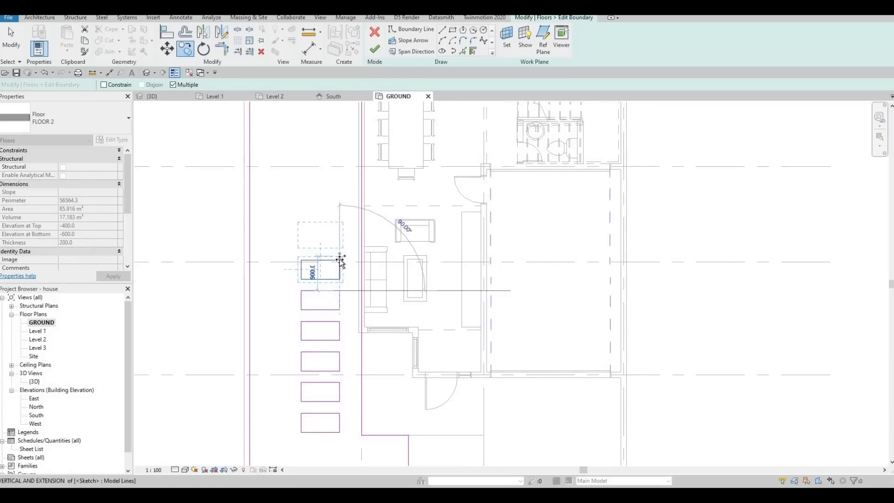
click(343, 230)
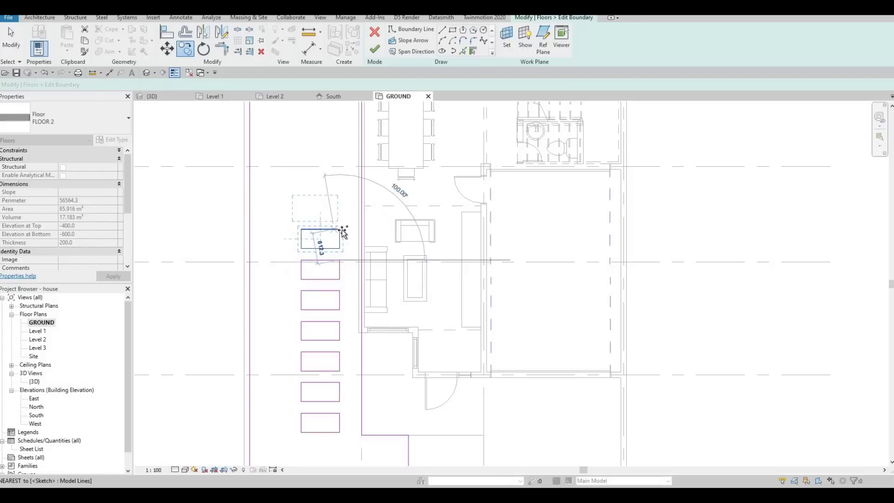
click(343, 201)
click(343, 171)
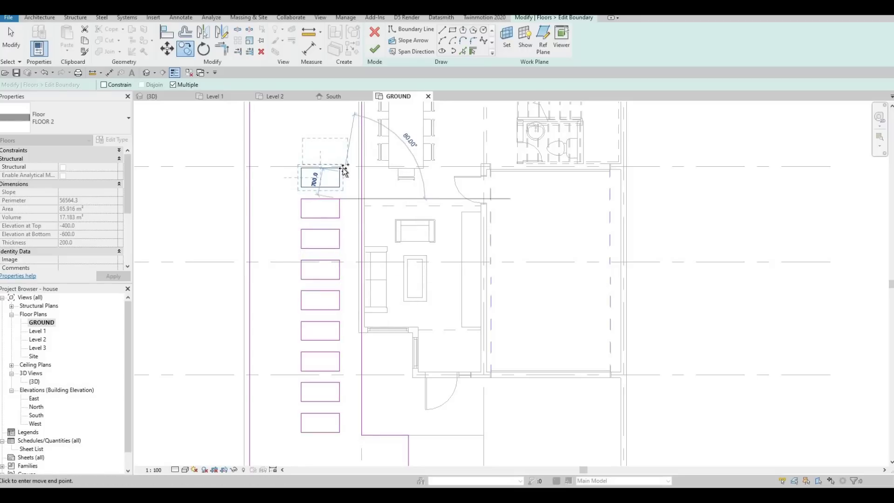
middle_drag(342, 142, 345, 276)
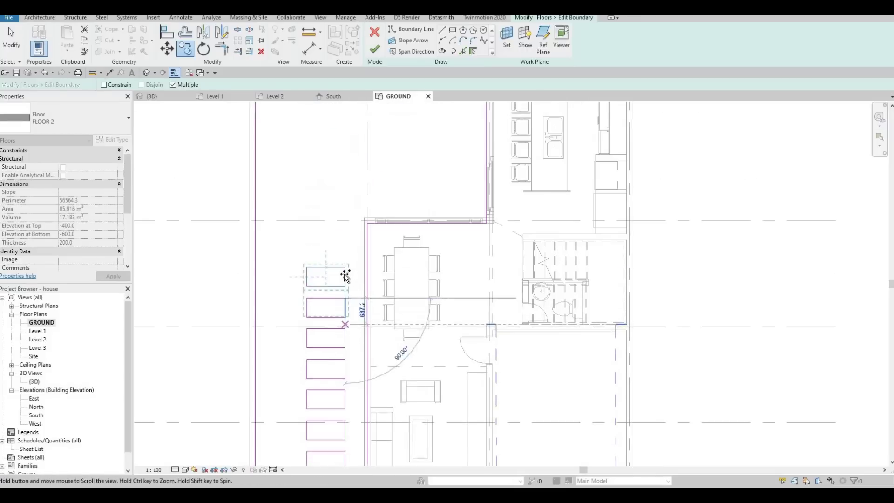
click(345, 238)
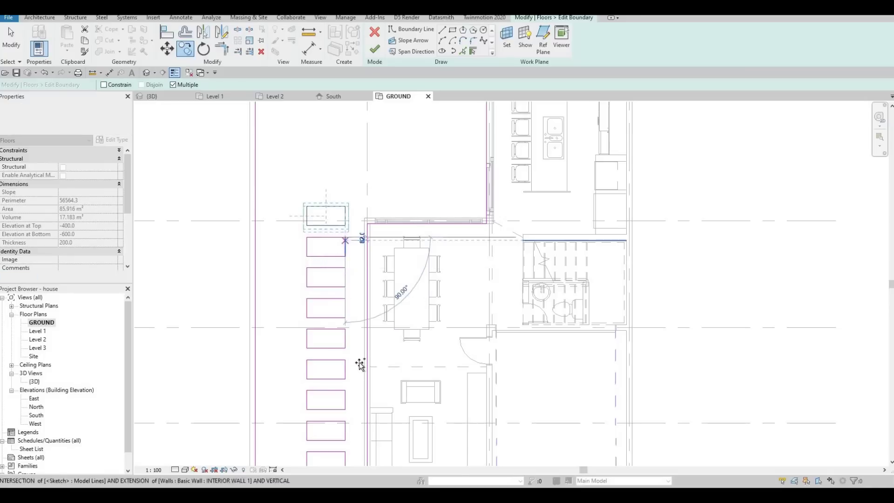
middle_drag(356, 266, 359, 362)
scroll(357, 351, down, 1)
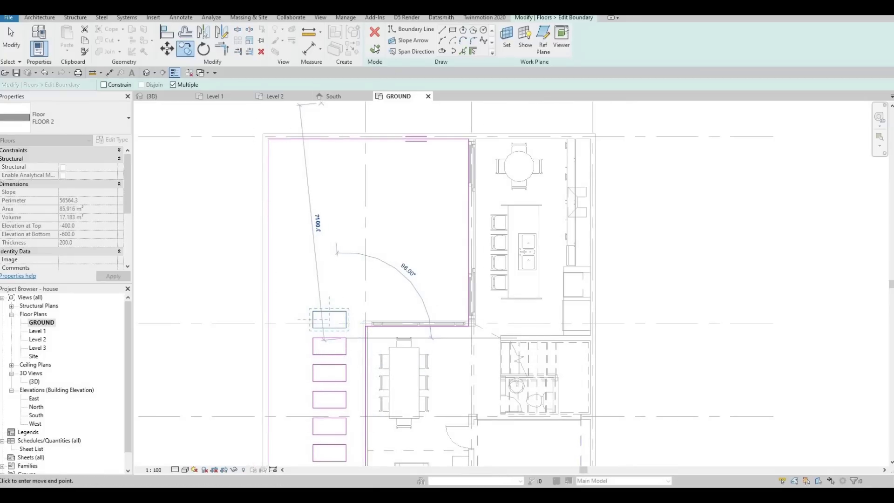
Finish the garden floor's boundary edit to cut the row of rectangular openings, and deselect the floor.
scroll(343, 234, down, 3)
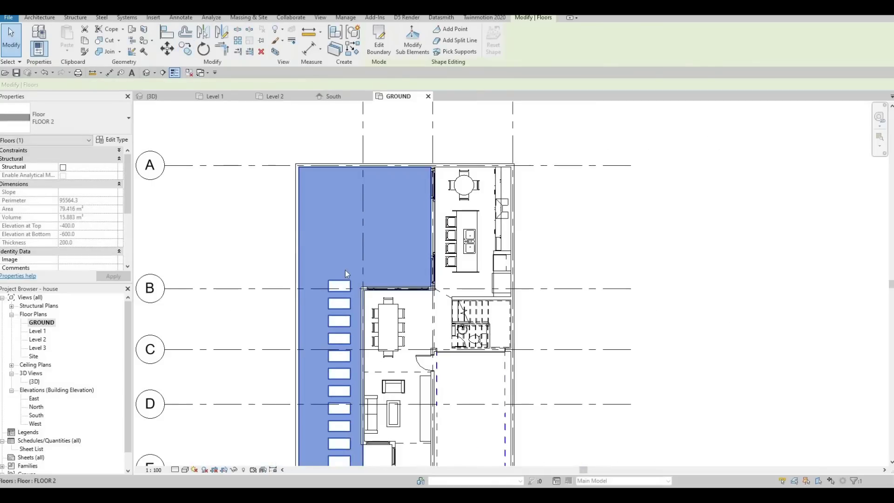
scroll(345, 270, down, 1)
middle_drag(345, 269, 337, 175)
key(Escape)
key(Escape)
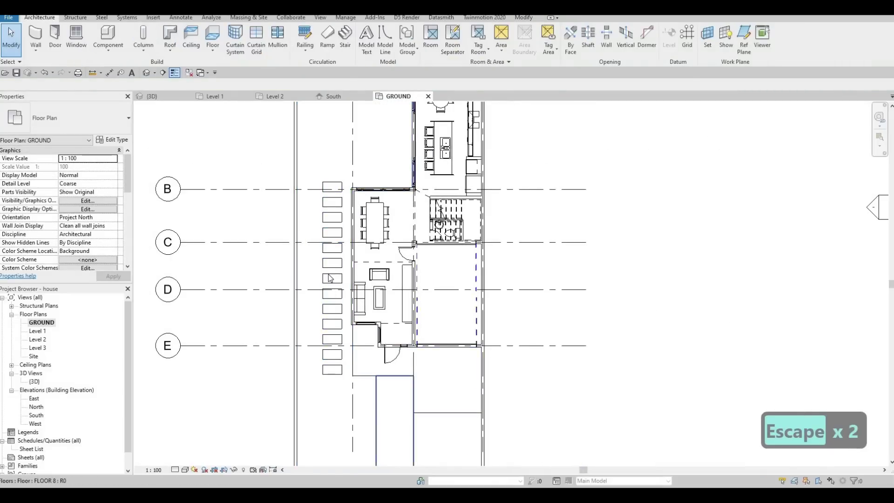
Start a new floor, duplicate the FLOOR 2 type as FLOOR 9, and open the new type's layer structure.
click(213, 35)
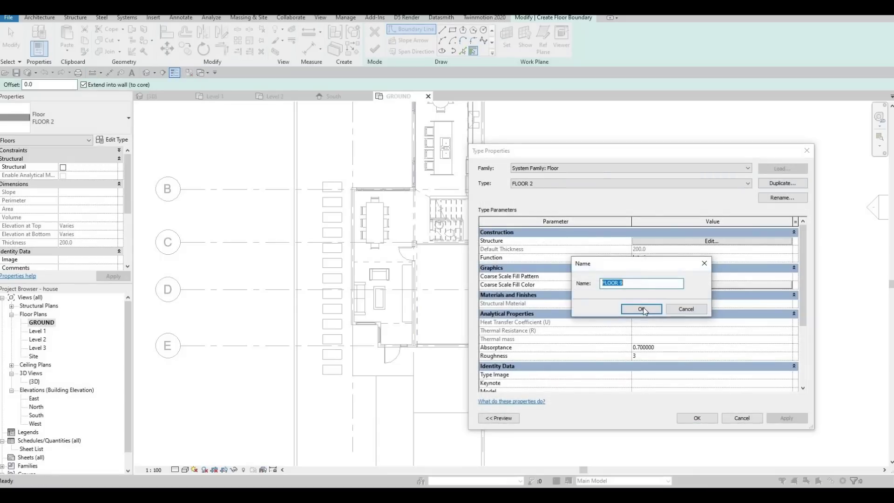
key(Return)
click(713, 242)
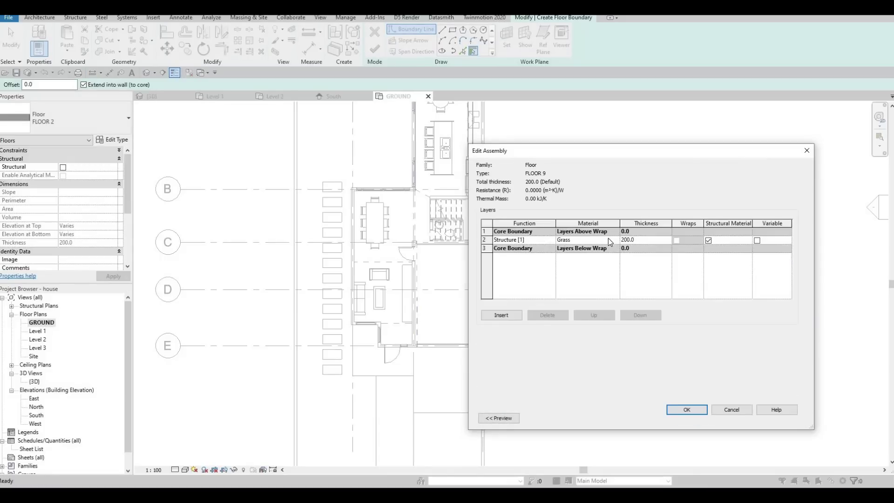
Assign the library material Concrete, C40/50 to FLOOR 9's structure layer in place of Grass and accept the type settings.
click(614, 239)
click(582, 240)
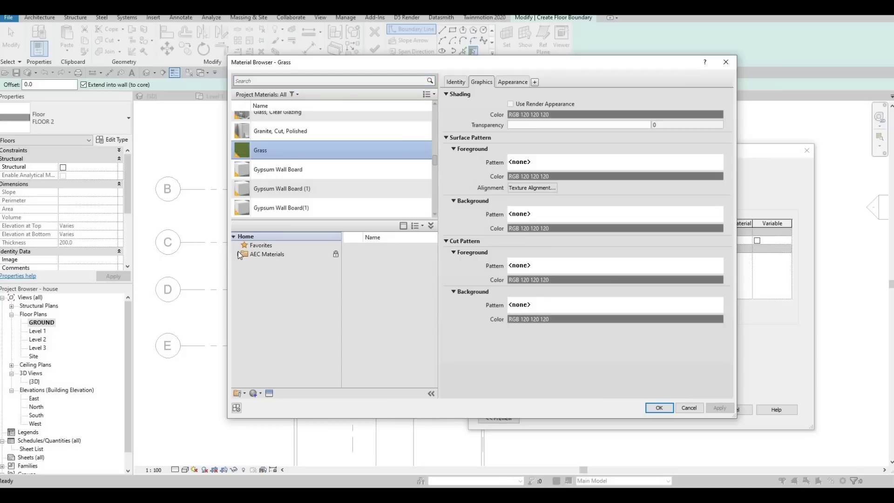
click(265, 280)
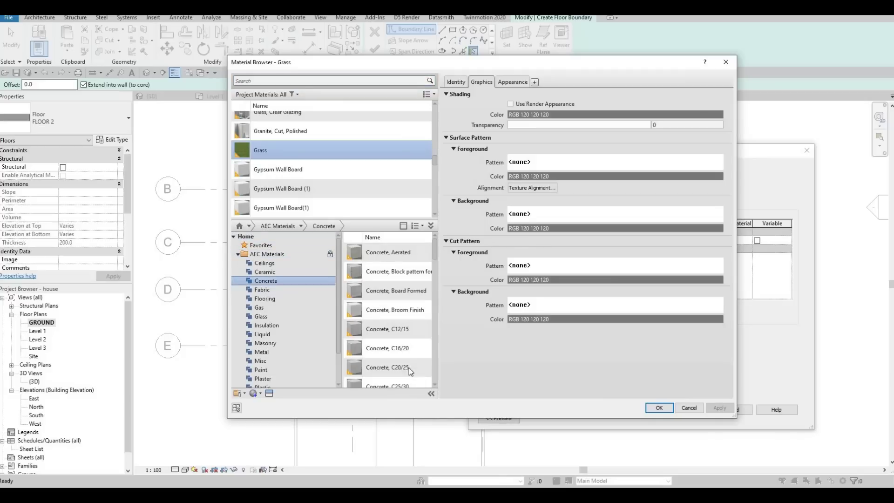
click(415, 348)
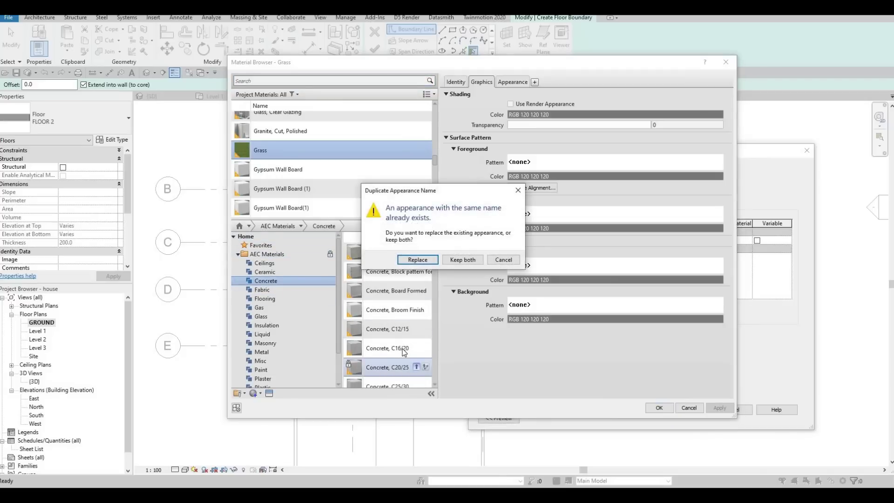
key(Escape)
scroll(414, 354, down, 2)
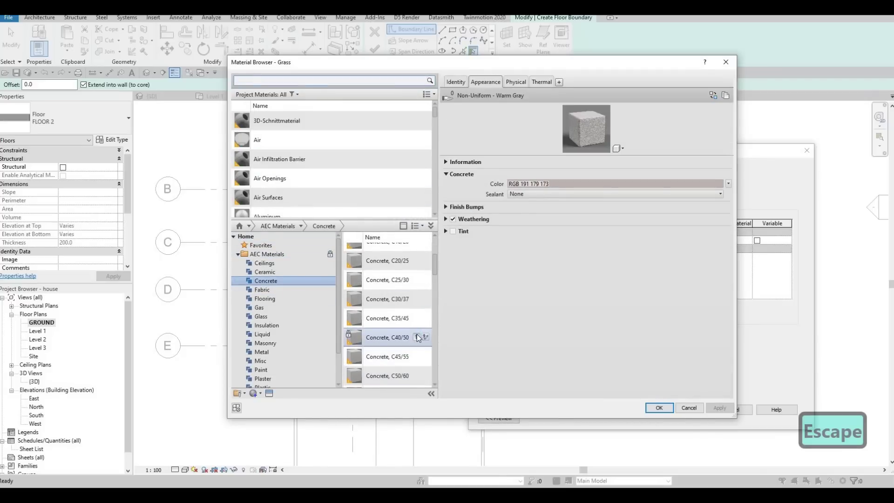
click(417, 337)
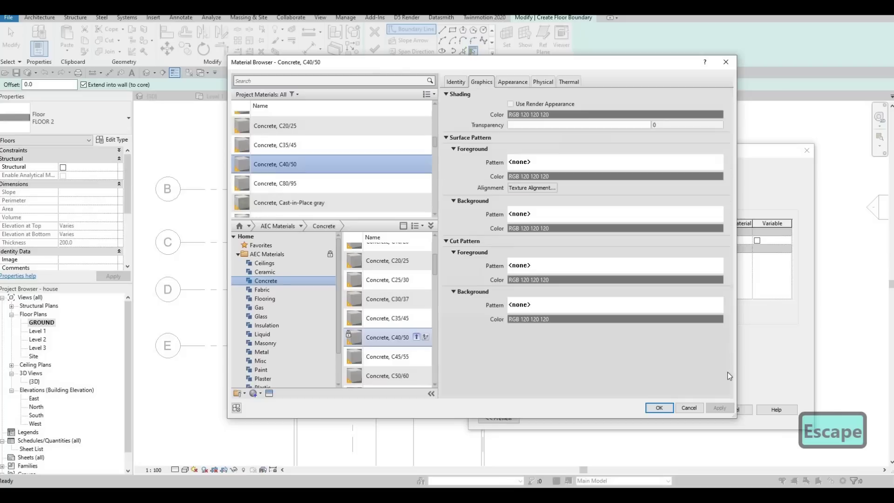
click(690, 409)
click(736, 412)
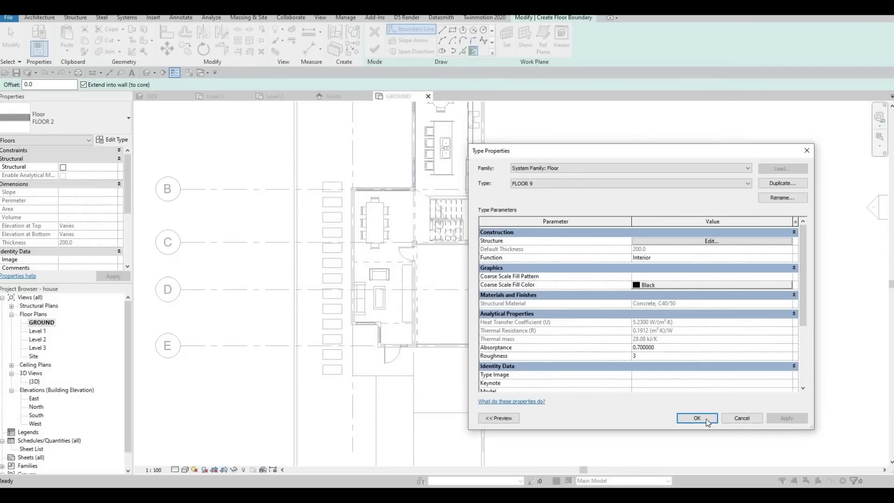
click(741, 419)
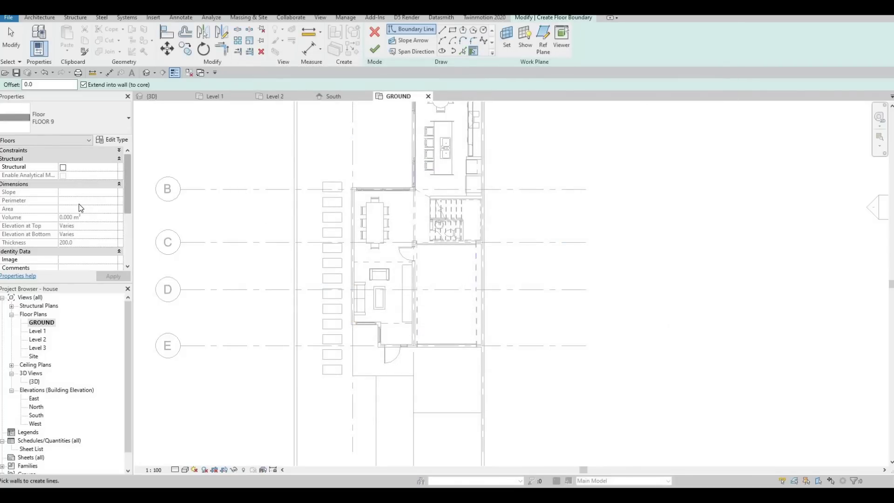
Draw a 1000 by 500 mm rectangular floor boundary over the opening nearest the entrance landing's front edge.
scroll(79, 204, down, 3)
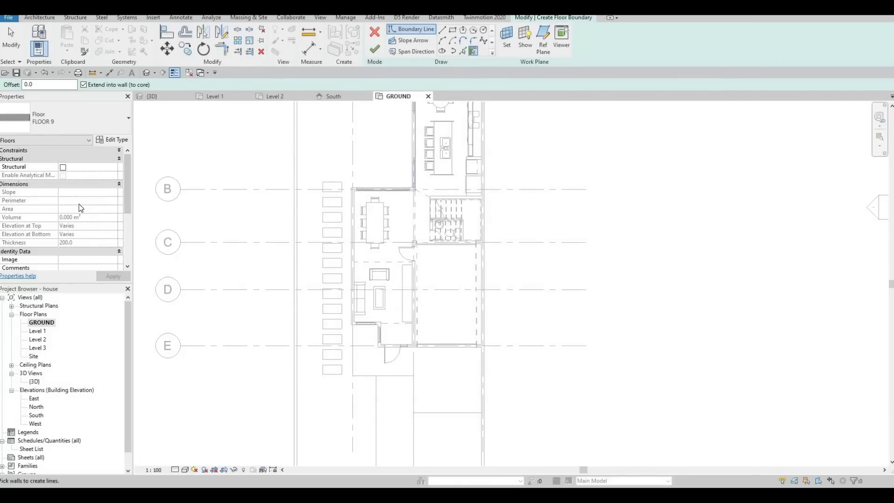
click(452, 30)
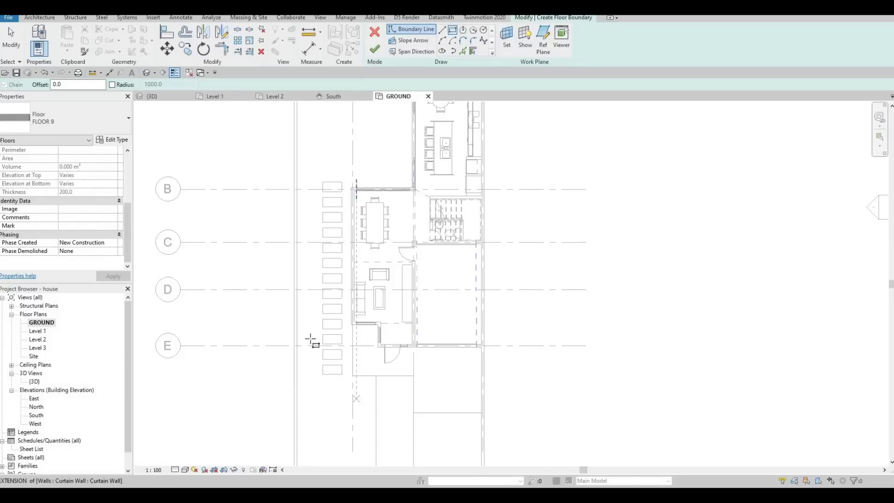
scroll(309, 339, up, 2)
scroll(286, 325, up, 2)
click(341, 350)
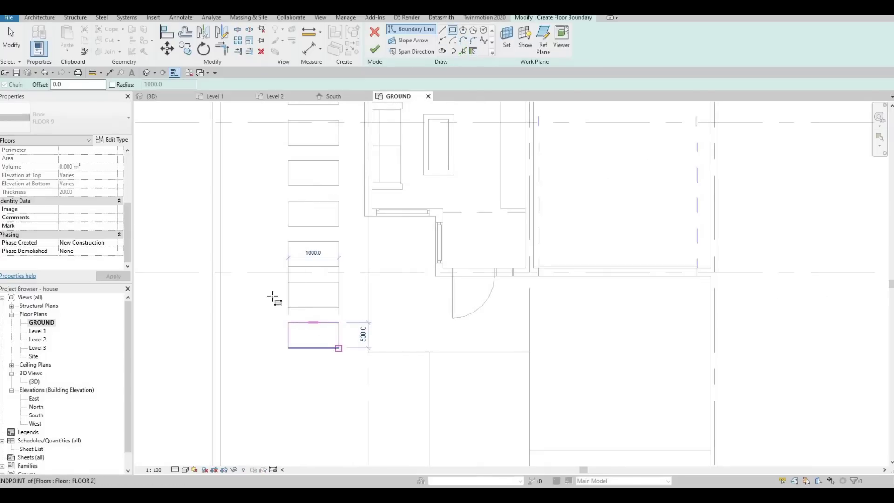
scroll(70, 214, up, 3)
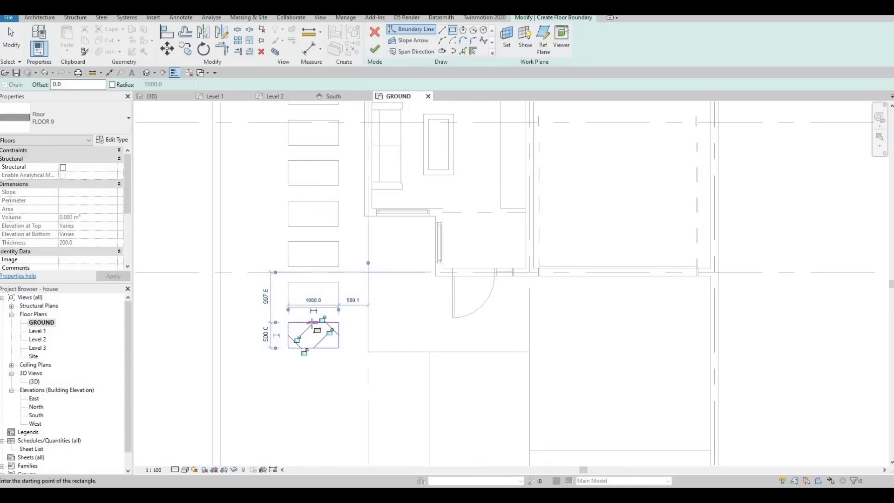
key(Escape)
key(Escape)
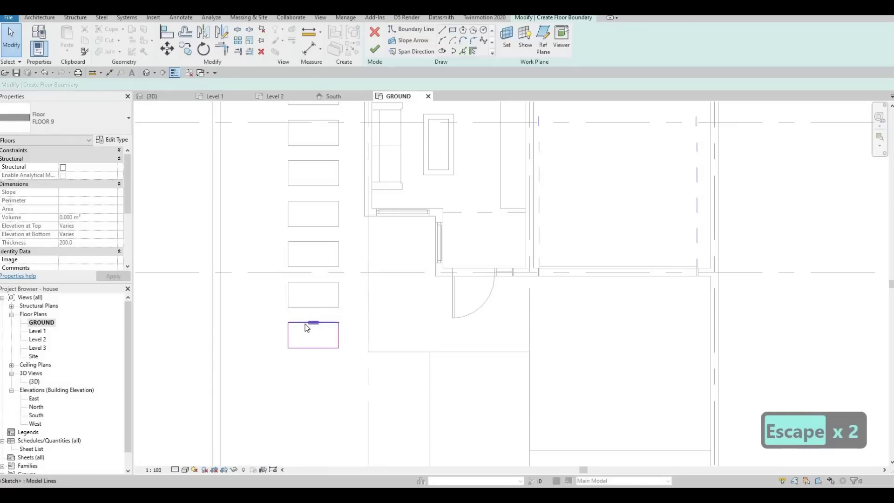
Copy the whole rectangle at 800 mm spacing onto each remaining opening in the row, ending at grid line B.
key(Tab)
click(307, 327)
key(c)
key(o)
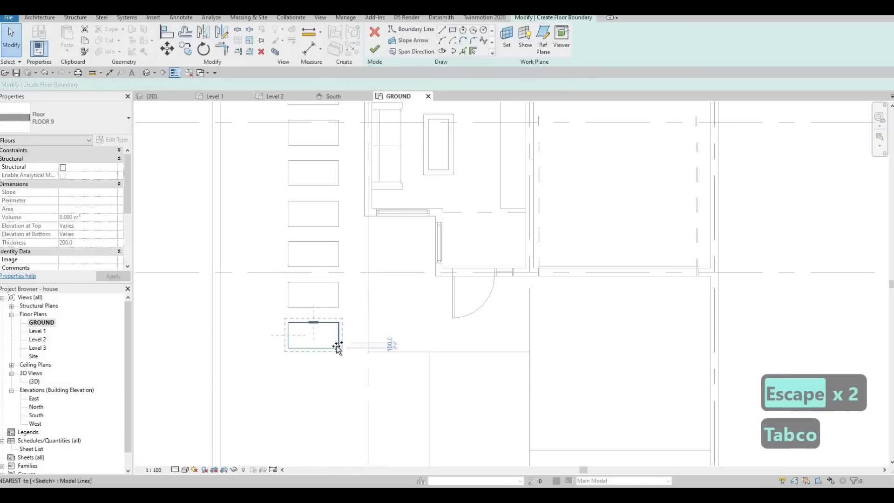
click(339, 306)
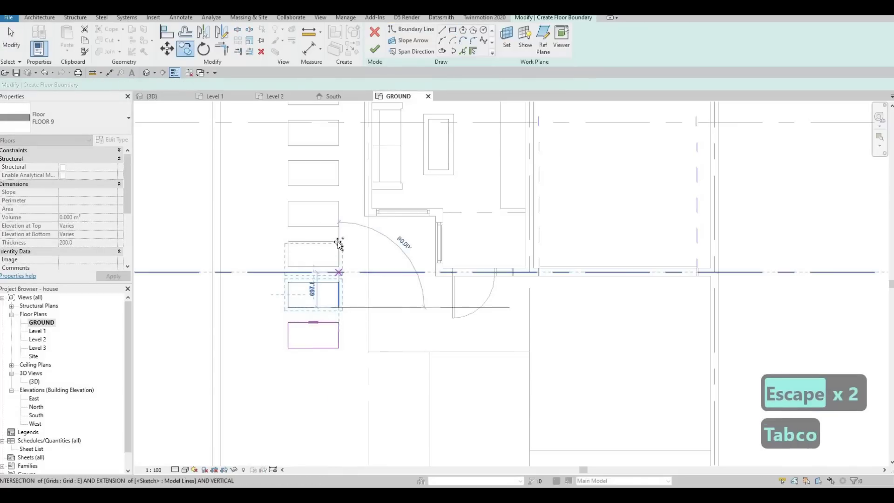
click(337, 219)
click(337, 201)
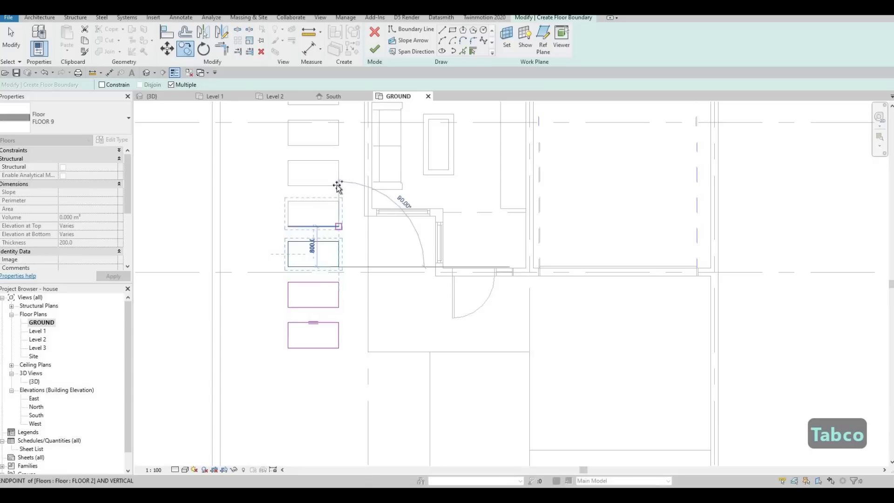
click(340, 145)
middle_drag(339, 107, 330, 288)
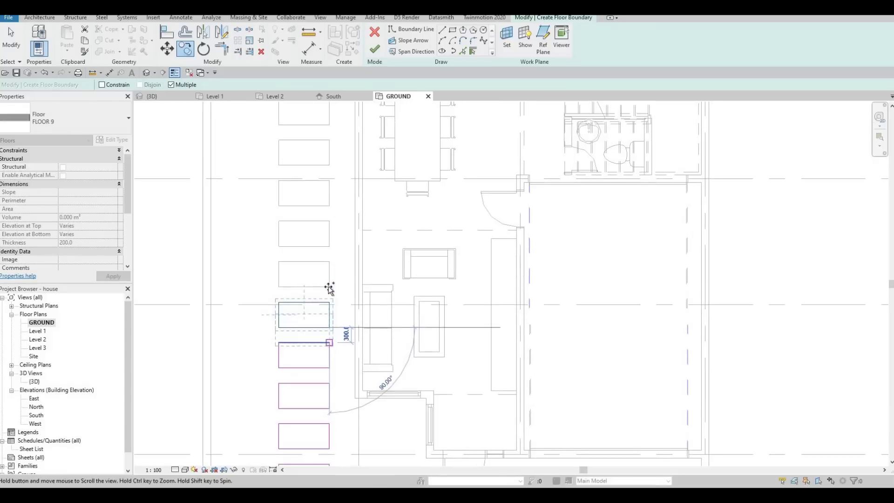
click(330, 289)
click(330, 247)
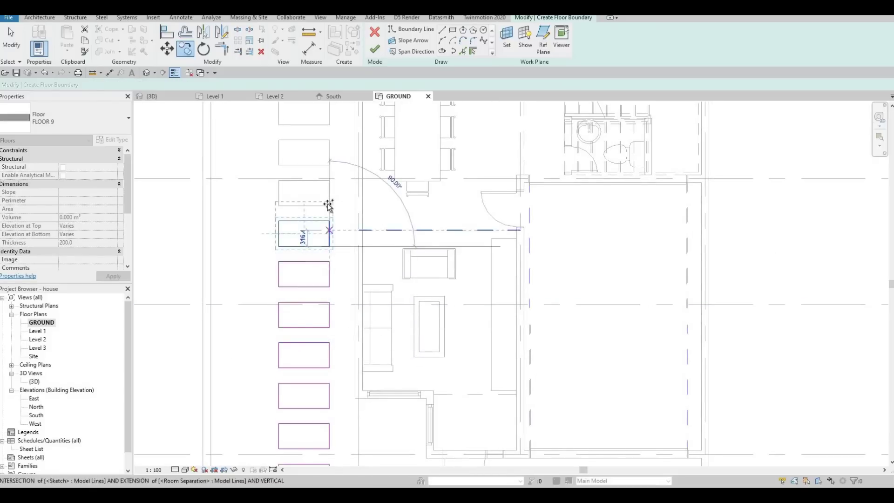
click(329, 205)
click(329, 166)
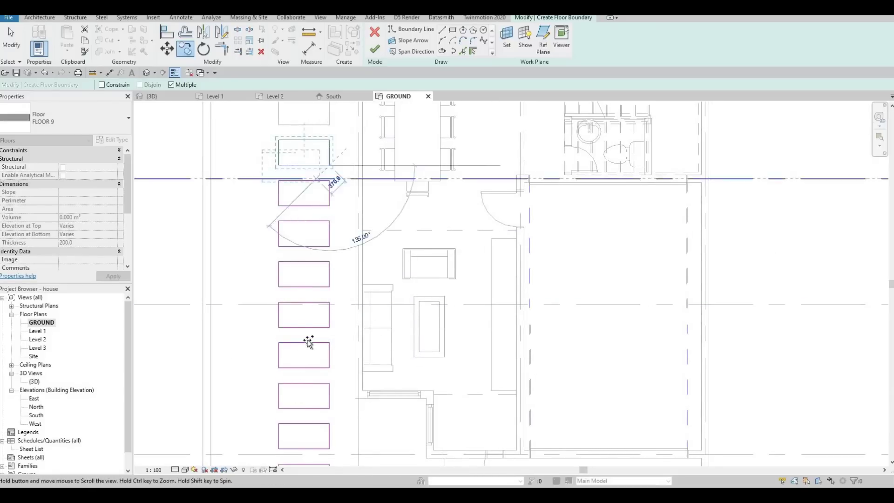
middle_drag(326, 124, 308, 341)
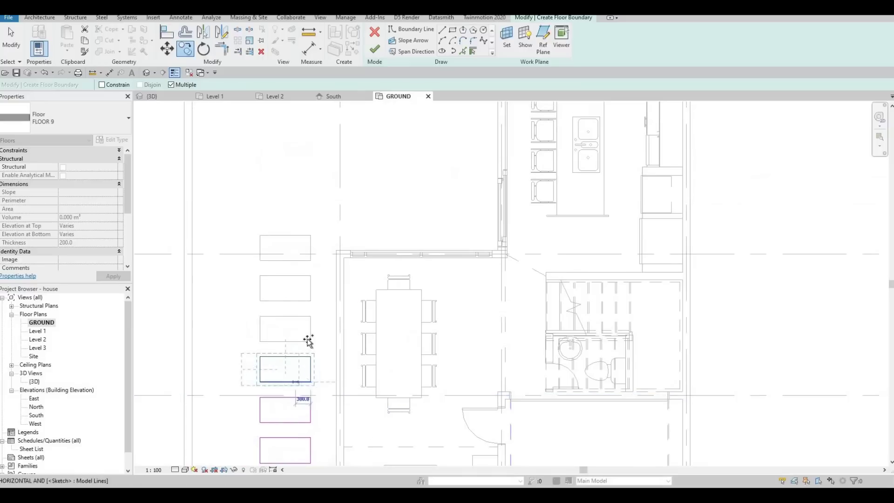
click(308, 303)
click(314, 302)
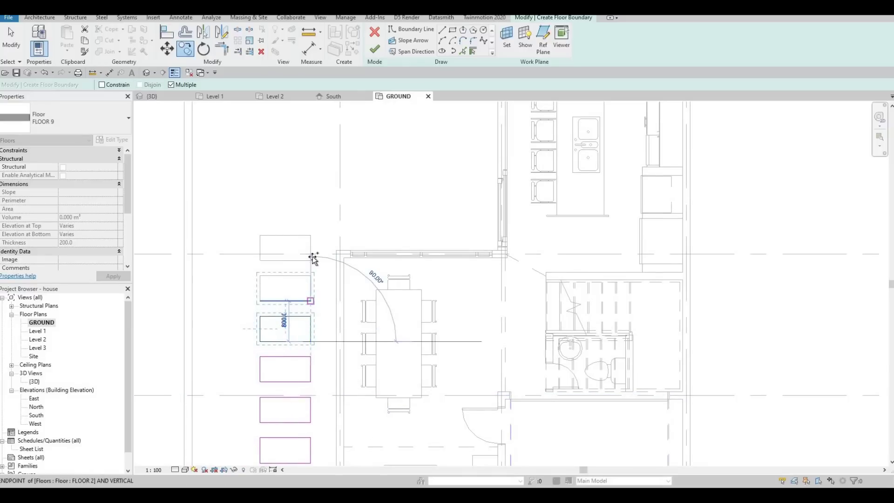
click(313, 260)
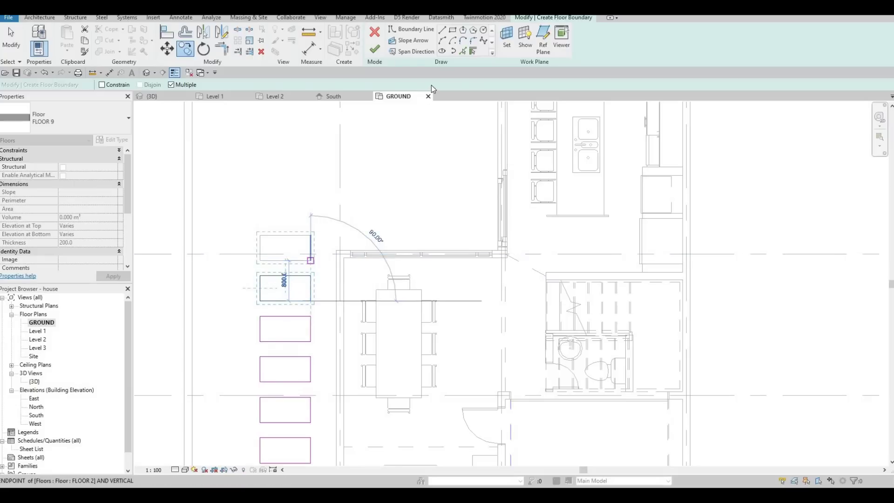
Finish the FLOOR 9 boundary sketch and set the new slabs' height offset from the GROUND level to 20 mm.
click(374, 52)
key(Escape)
key(Escape)
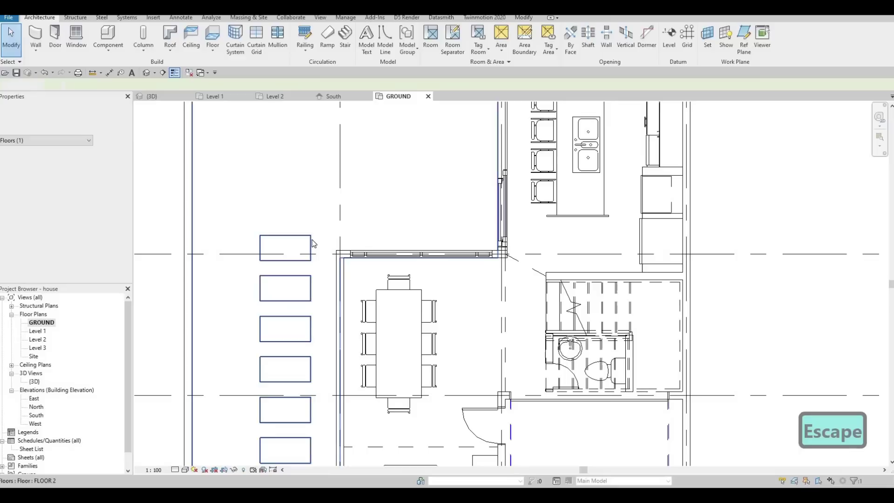
click(171, 210)
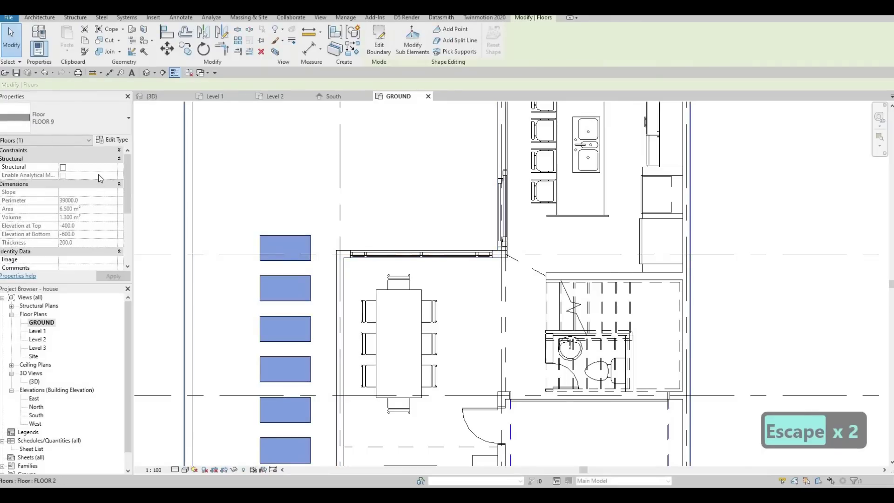
scroll(99, 174, down, 3)
scroll(70, 151, up, 3)
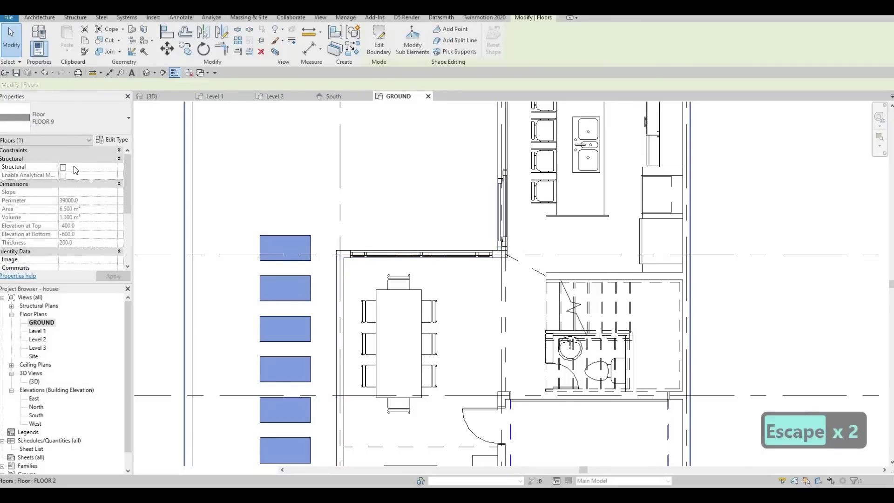
scroll(70, 177, up, 2)
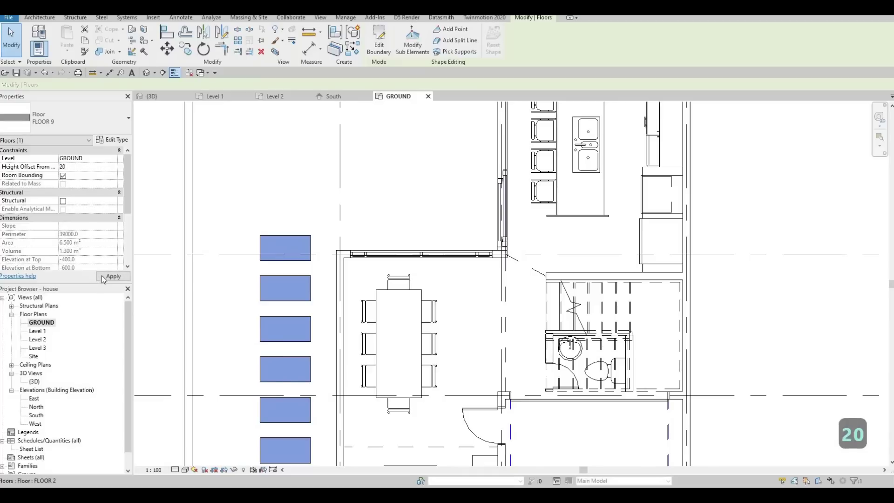
click(101, 275)
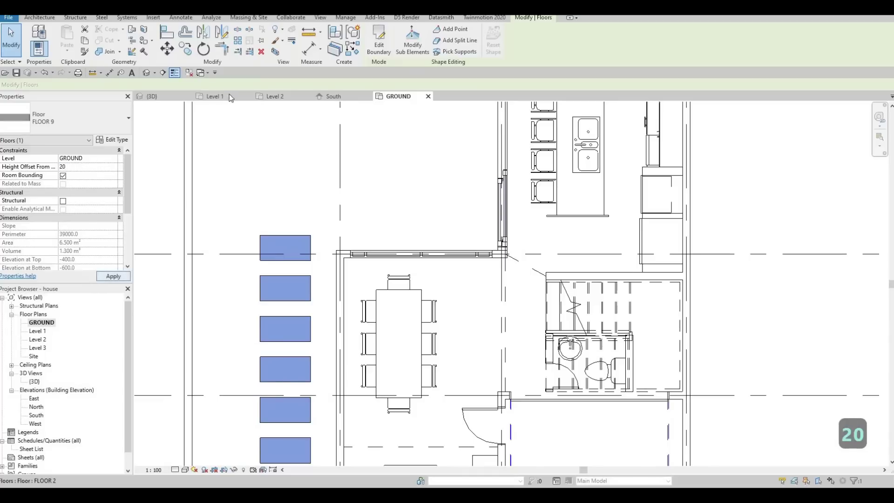
Examine the FLOOR 9 stepping stones up close in the 3D view, checking how they sit in the grass.
click(163, 97)
key(Escape)
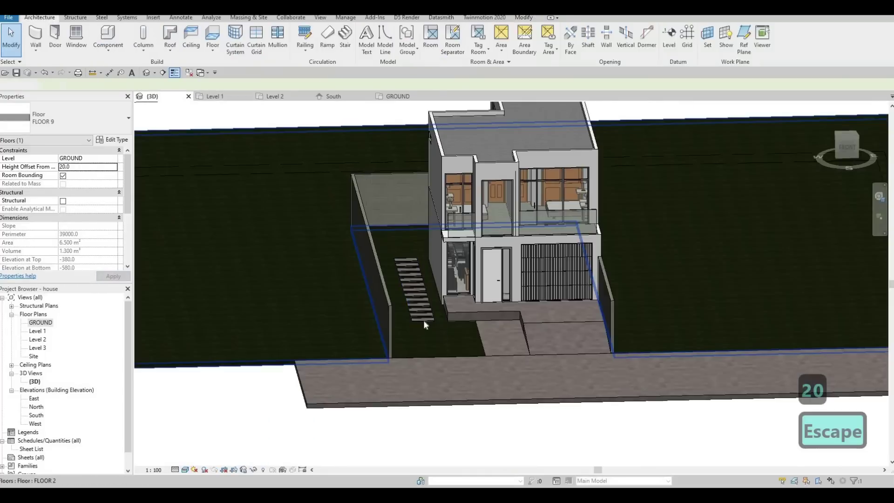
scroll(409, 313, up, 6)
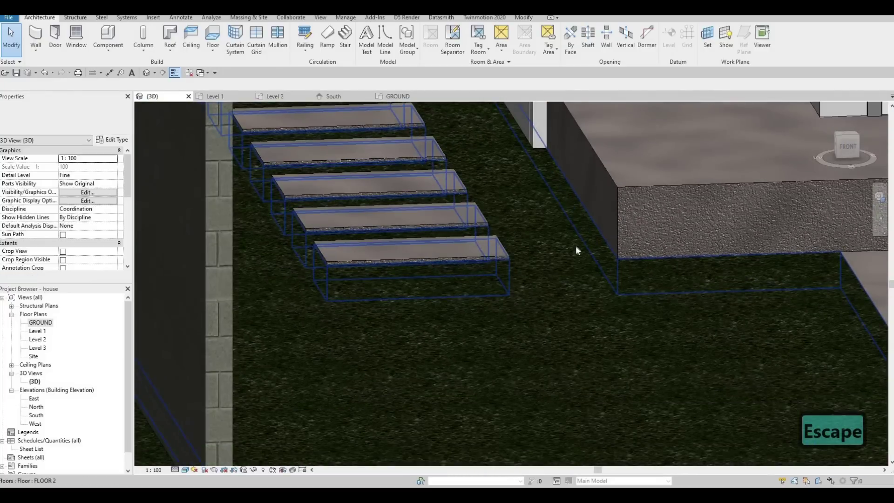
middle_drag(514, 259, 375, 298)
scroll(466, 303, down, 1)
key(Escape)
scroll(423, 322, down, 2)
scroll(466, 347, down, 3)
Examine the whole house and site in 3D, including the boundary walls, roof, side garden, entrance landing and driveway.
shift+middle_drag(440, 349, 246, 251)
middle_drag(363, 236, 417, 255)
scroll(527, 334, up, 1)
middle_drag(445, 285, 458, 381)
scroll(547, 354, down, 1)
scroll(447, 387, up, 2)
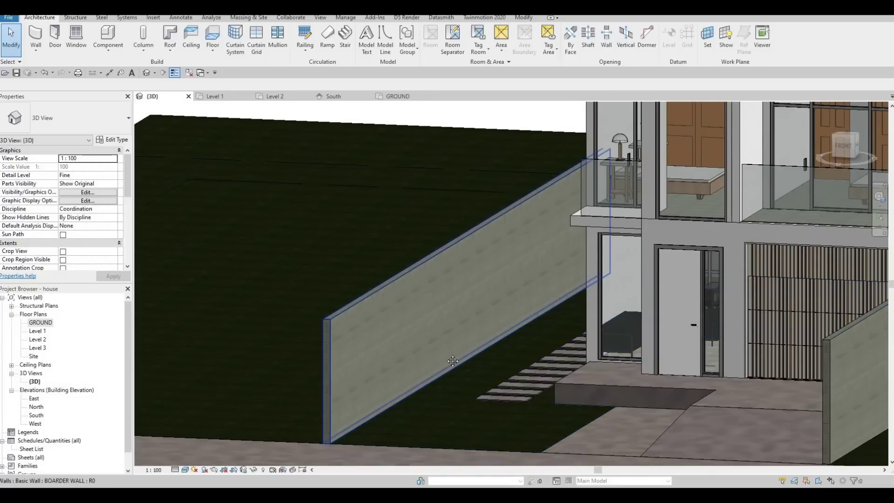
shift+middle_drag(435, 384, 409, 377)
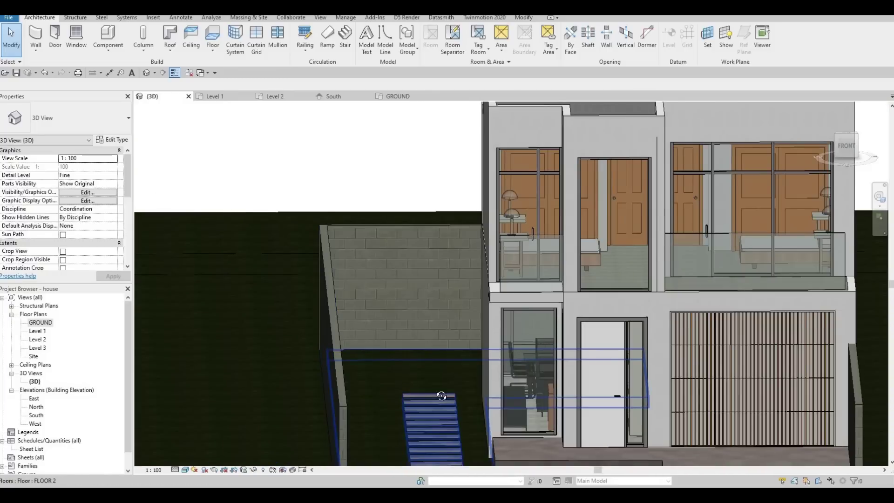
shift+middle_drag(473, 415, 498, 310)
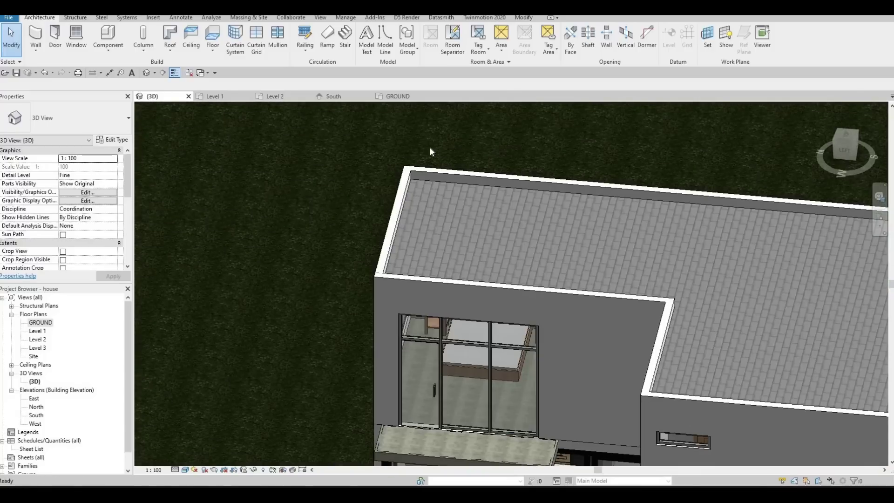
scroll(506, 387, down, 1)
middle_drag(507, 387, 430, 202)
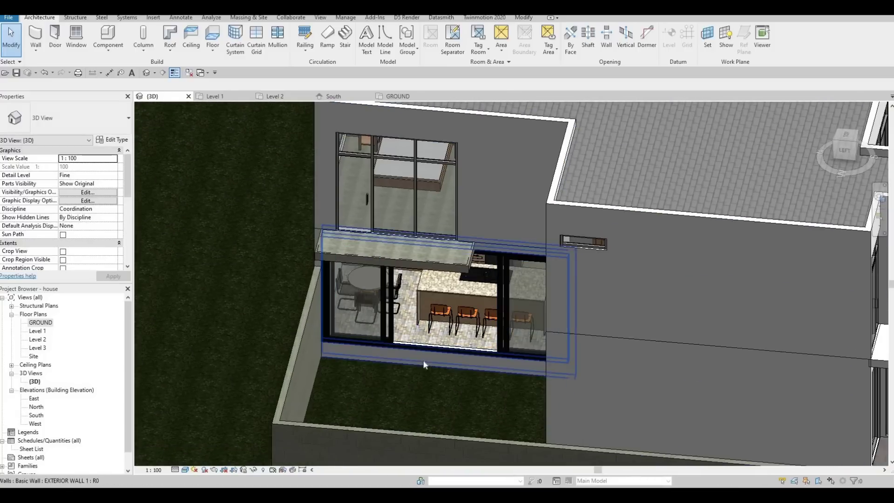
scroll(417, 342, down, 2)
middle_drag(624, 429, 412, 342)
scroll(442, 351, up, 3)
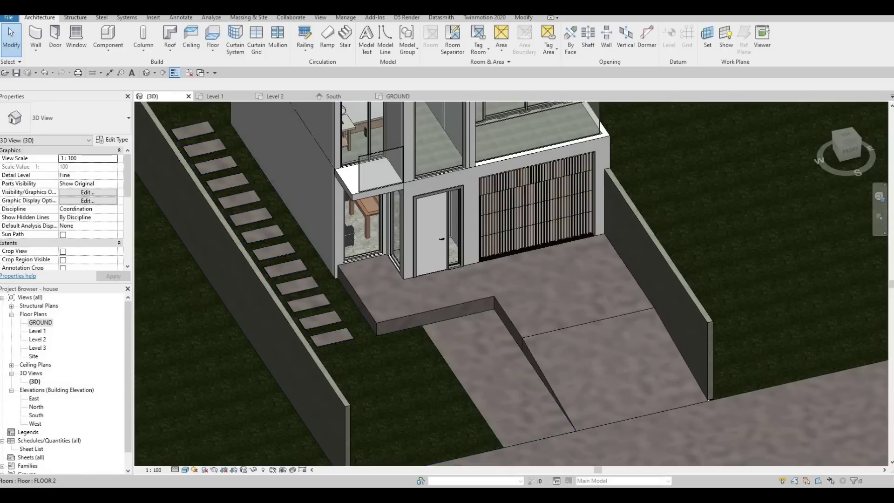
shift+middle_drag(375, 329, 344, 357)
shift+middle_drag(415, 402, 415, 376)
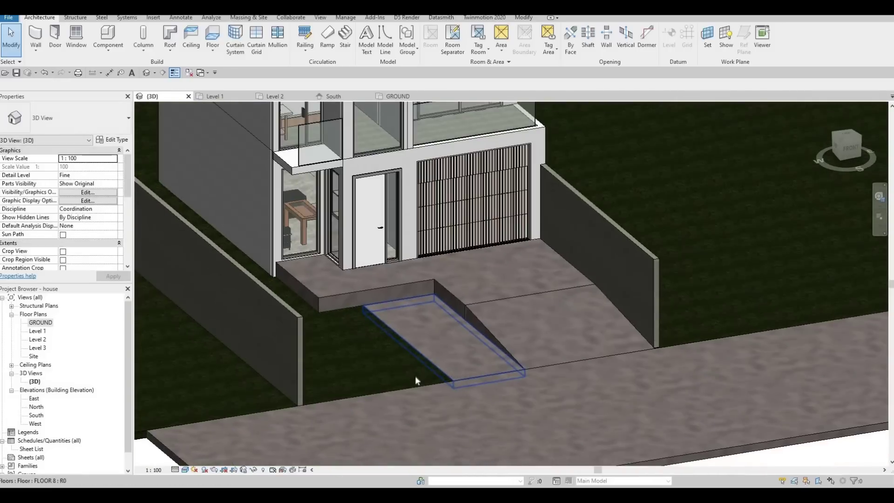
scroll(415, 371, down, 4)
middle_drag(387, 312, 412, 357)
scroll(415, 370, up, 1)
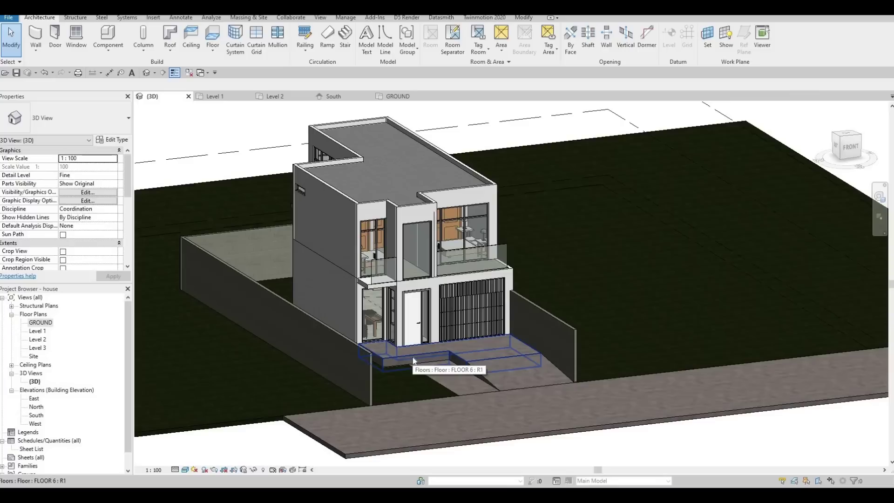